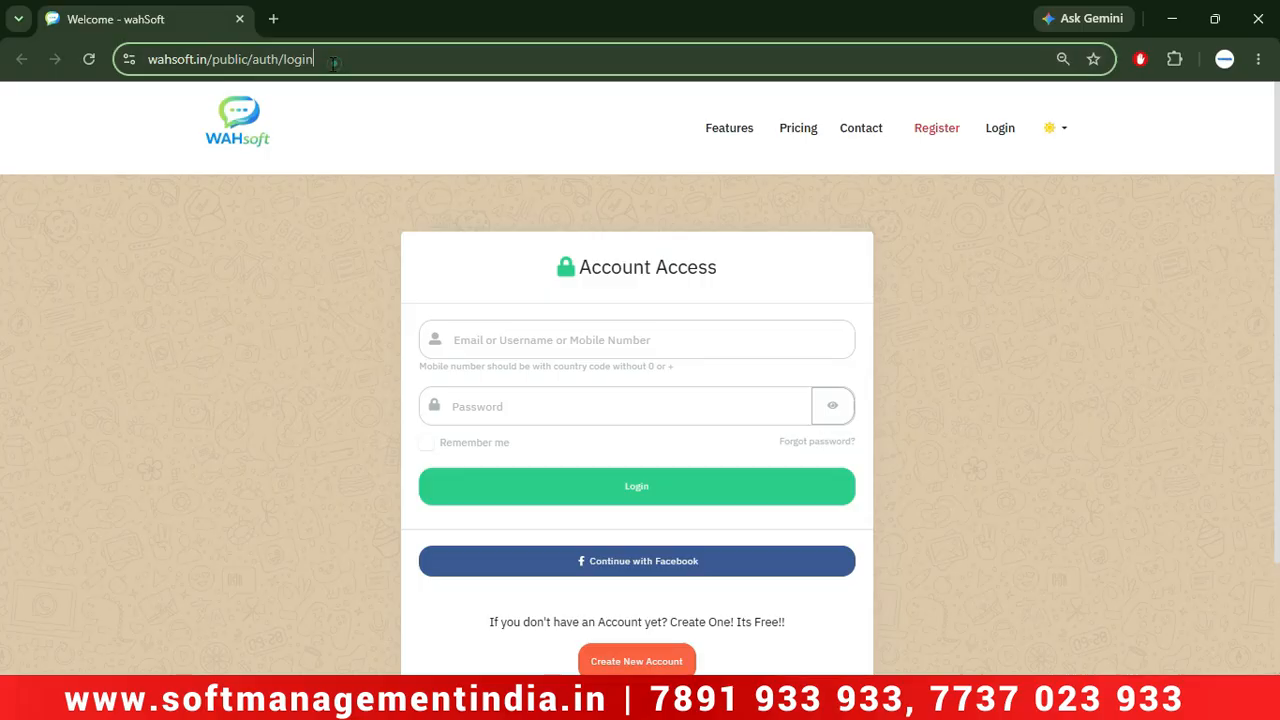
click(336, 62)
click(204, 210)
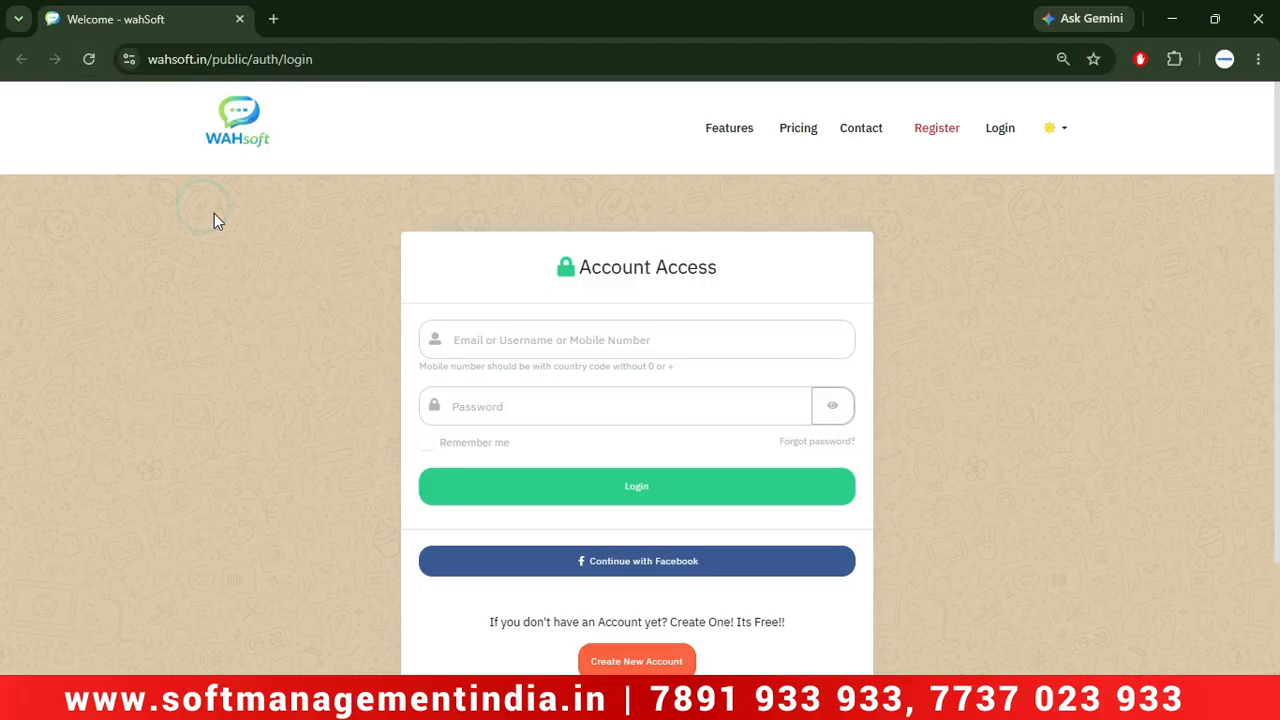
scroll(380, 563, down, 1)
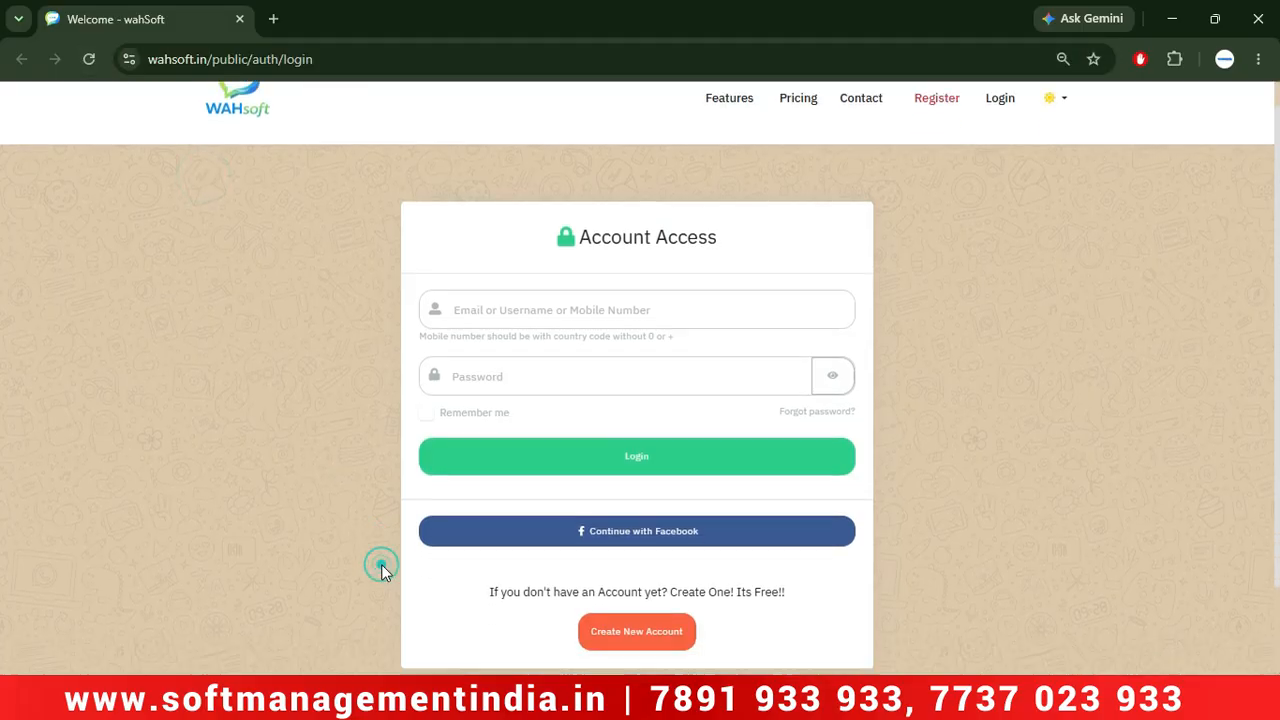
click(630, 630)
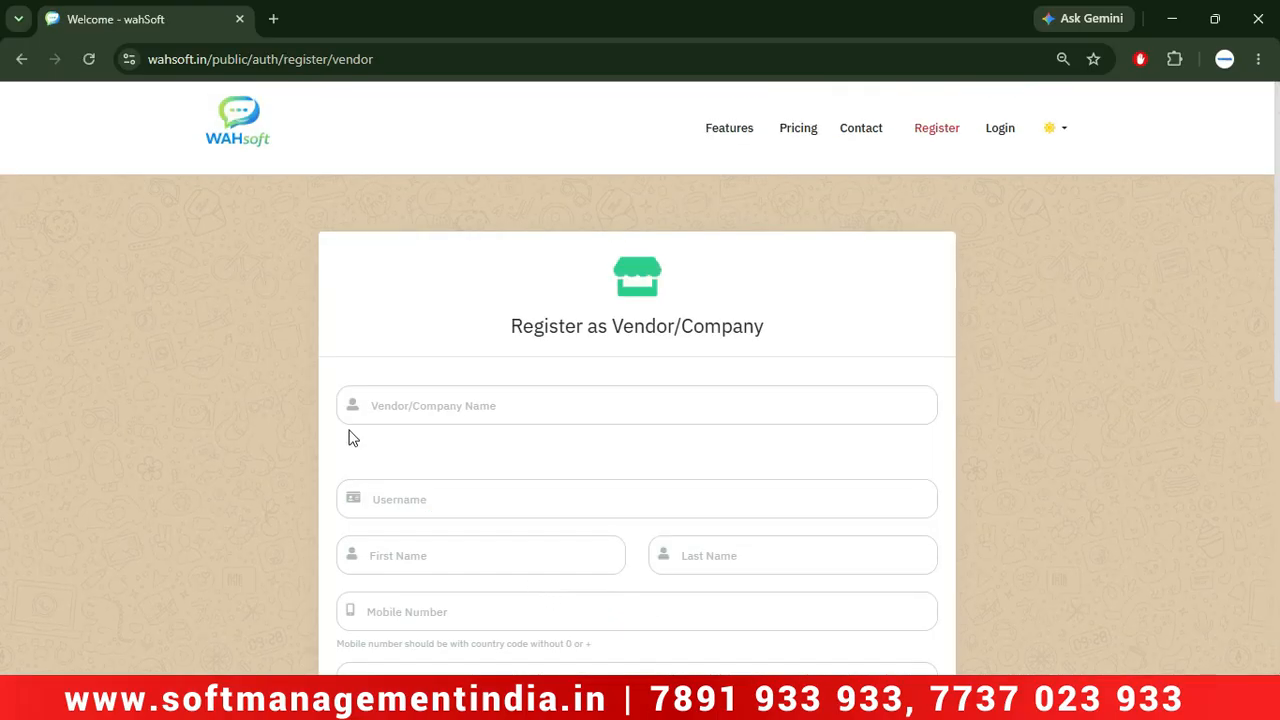
scroll(200, 420, down, 1)
click(420, 370)
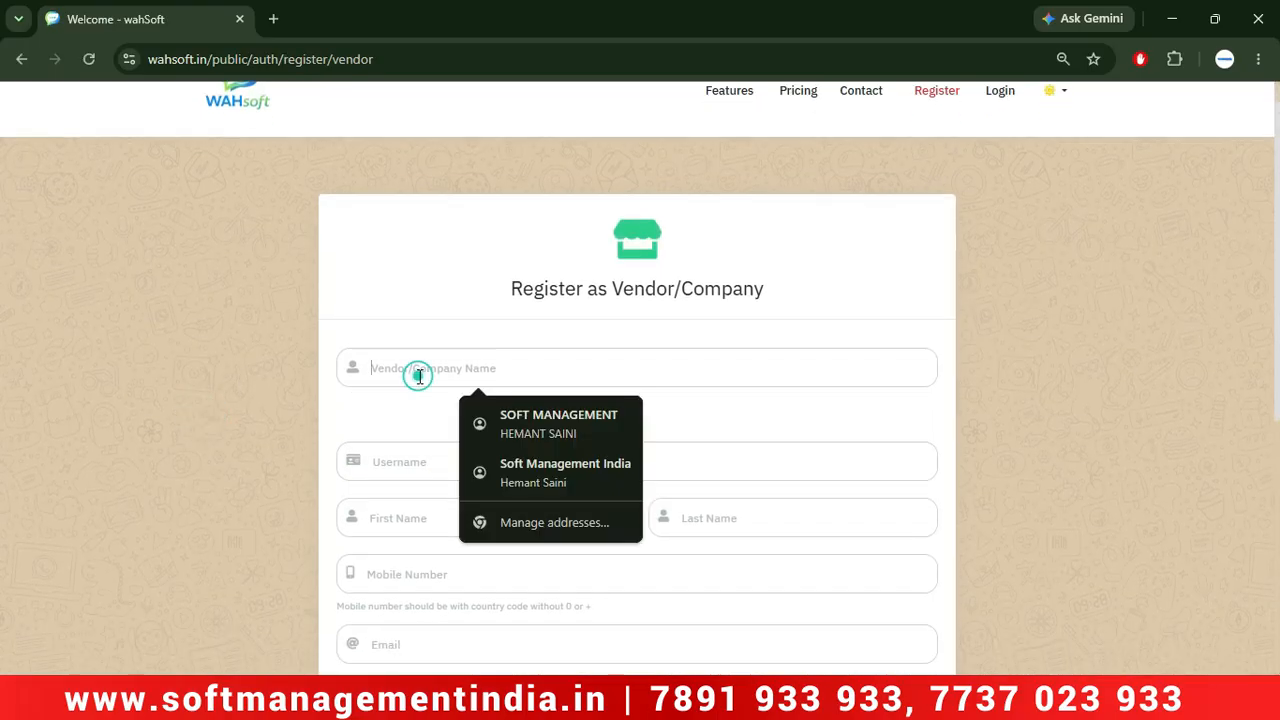
click(283, 422)
scroll(300, 420, down, 3)
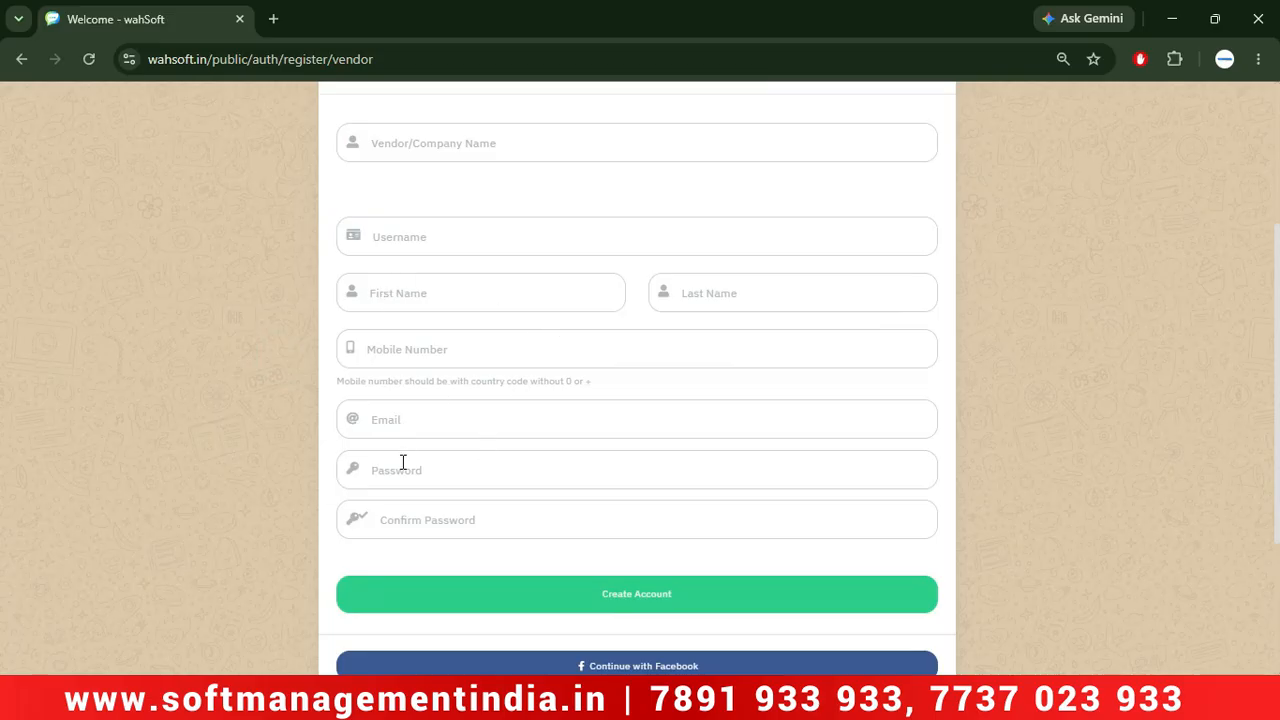
scroll(520, 535, down, 1)
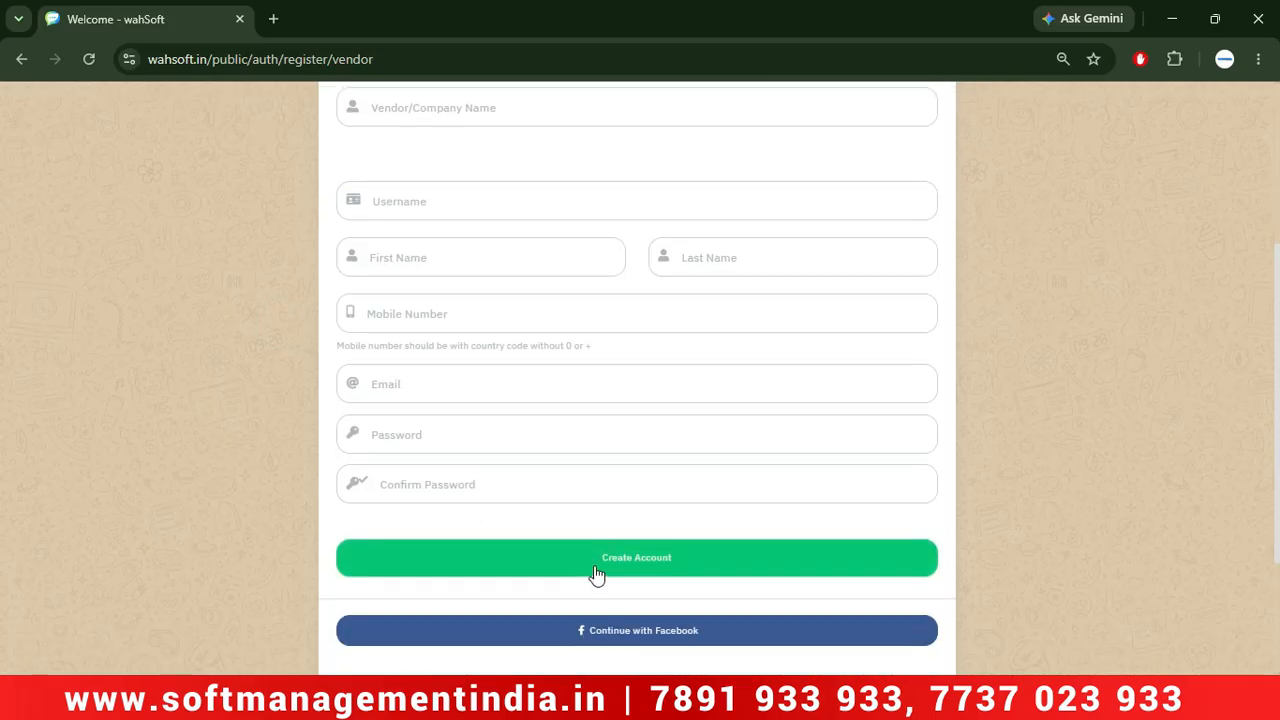
scroll(594, 565, up, 5)
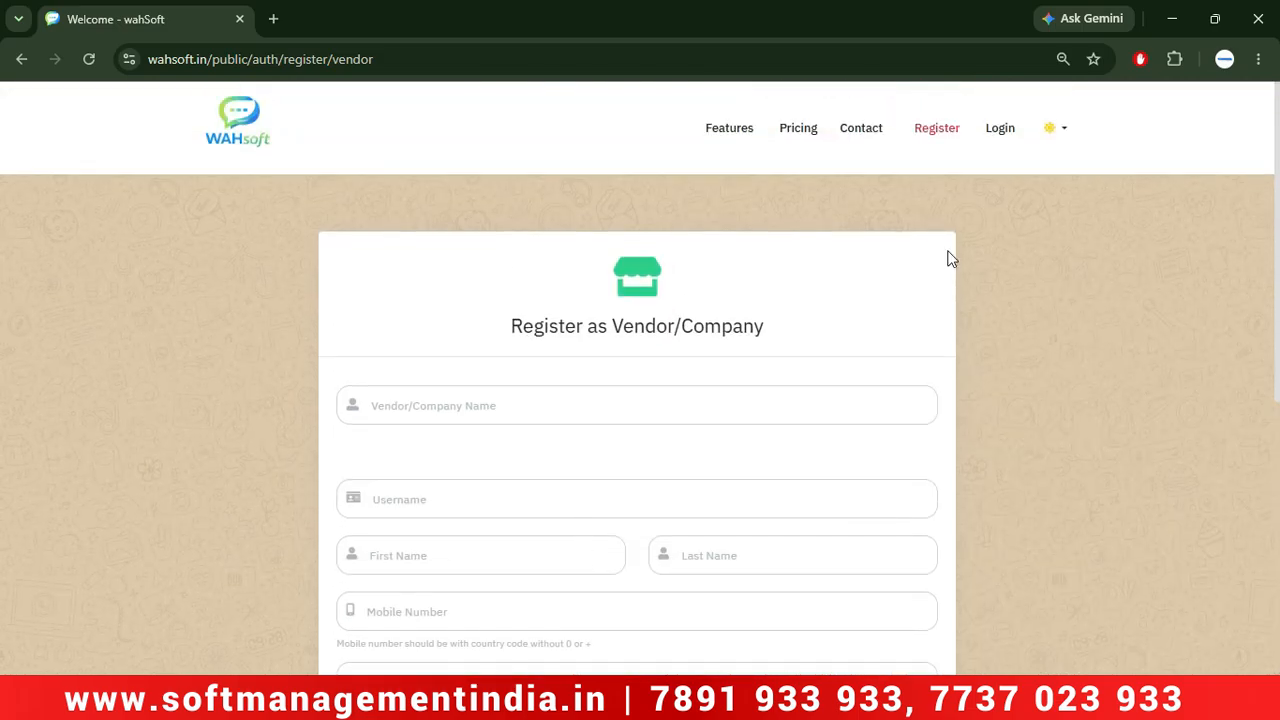
click(1000, 135)
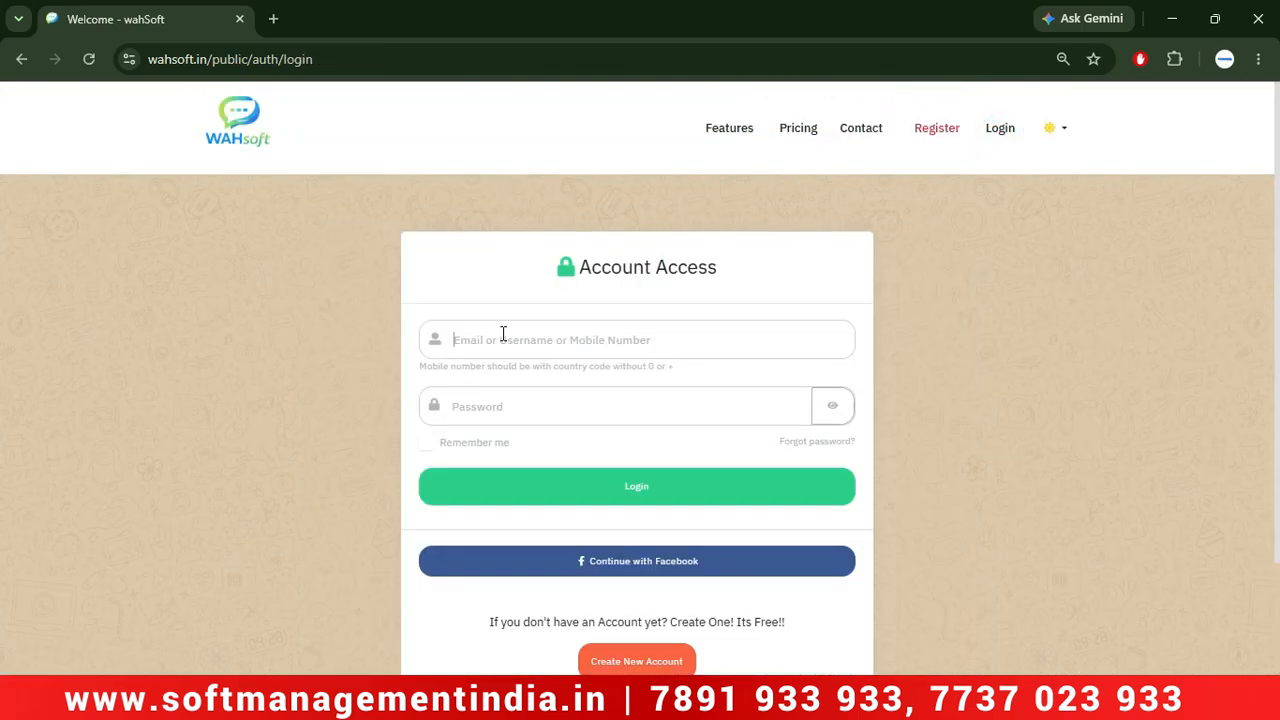
Log into the wahSoft vendor console with the saved account e-mail and password, then expand the sidebar.
click(503, 335)
click(599, 430)
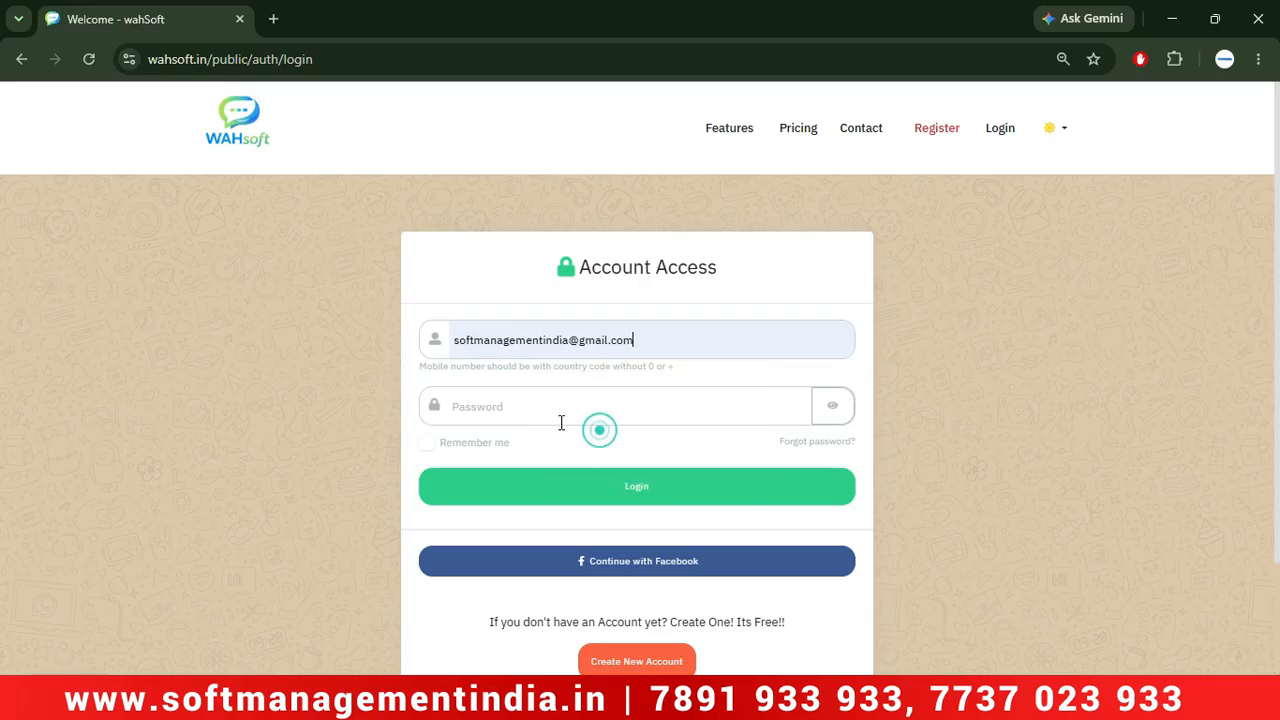
click(524, 410)
click(813, 500)
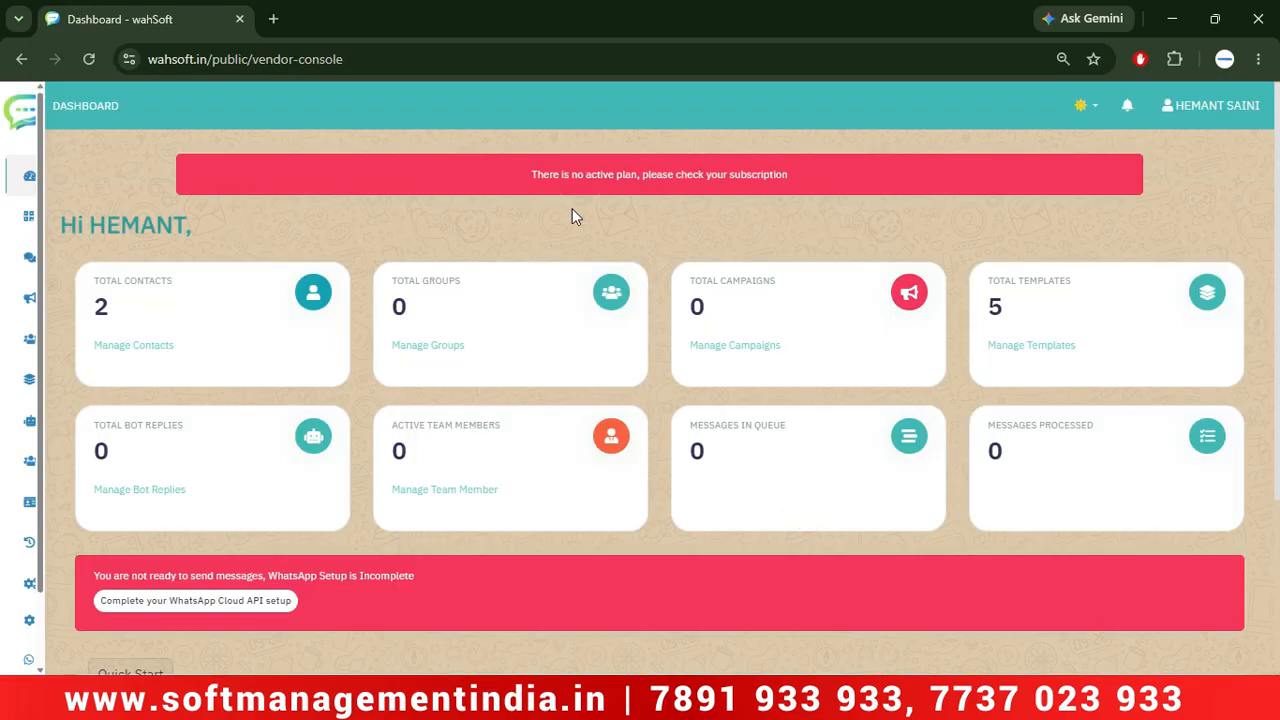
click(514, 172)
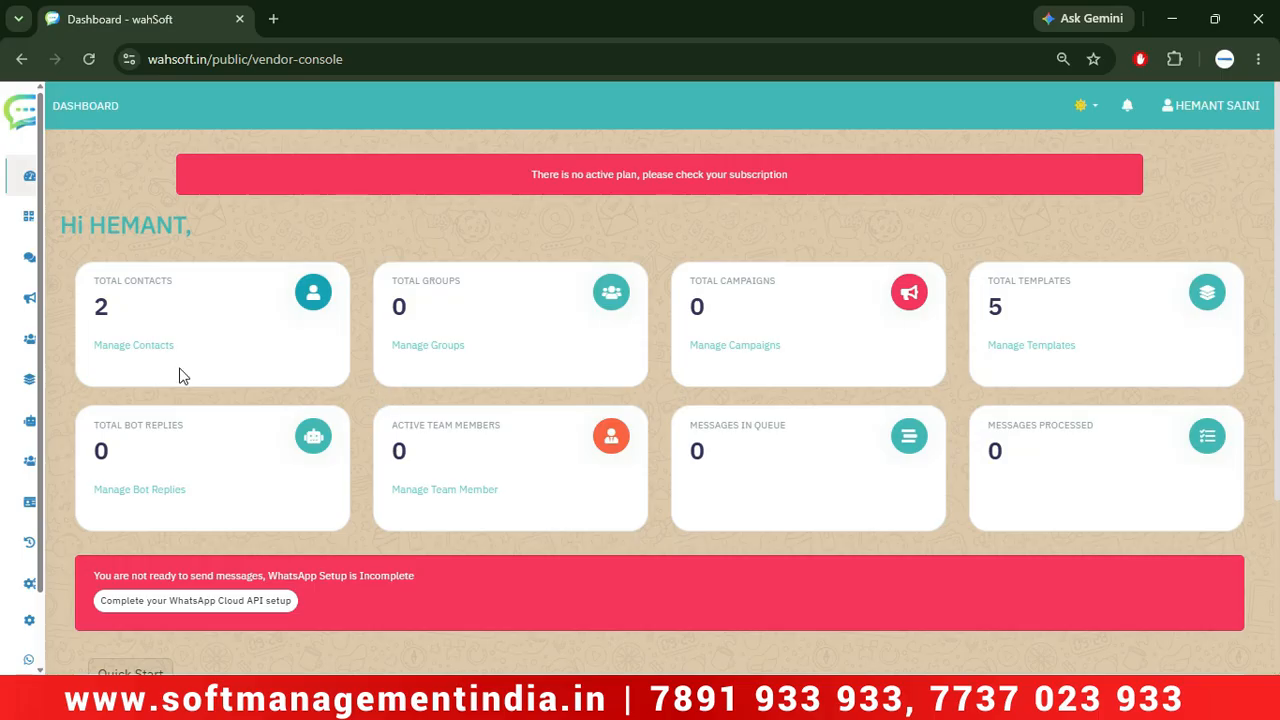
mouse_move(34, 418)
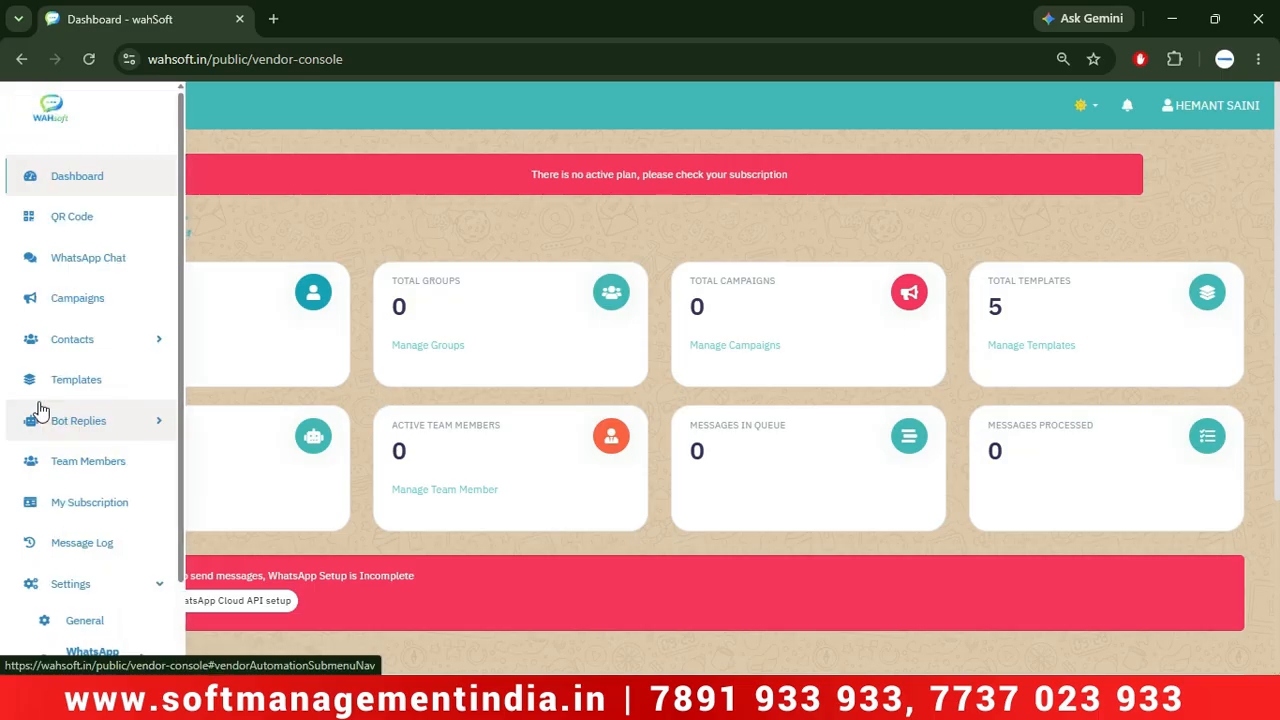
Choose the yearly 1,500.00 INR Standard plan with any-UPI payment and continue to payment.
click(88, 522)
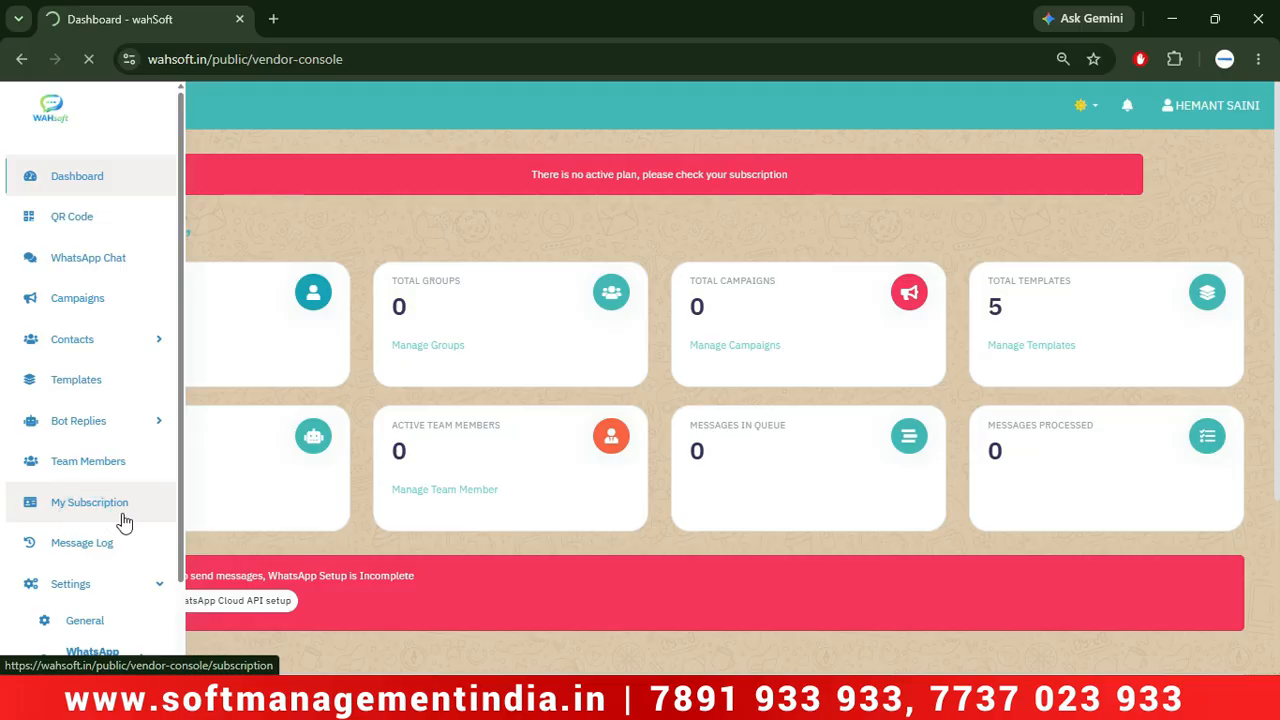
scroll(233, 494, down, 1)
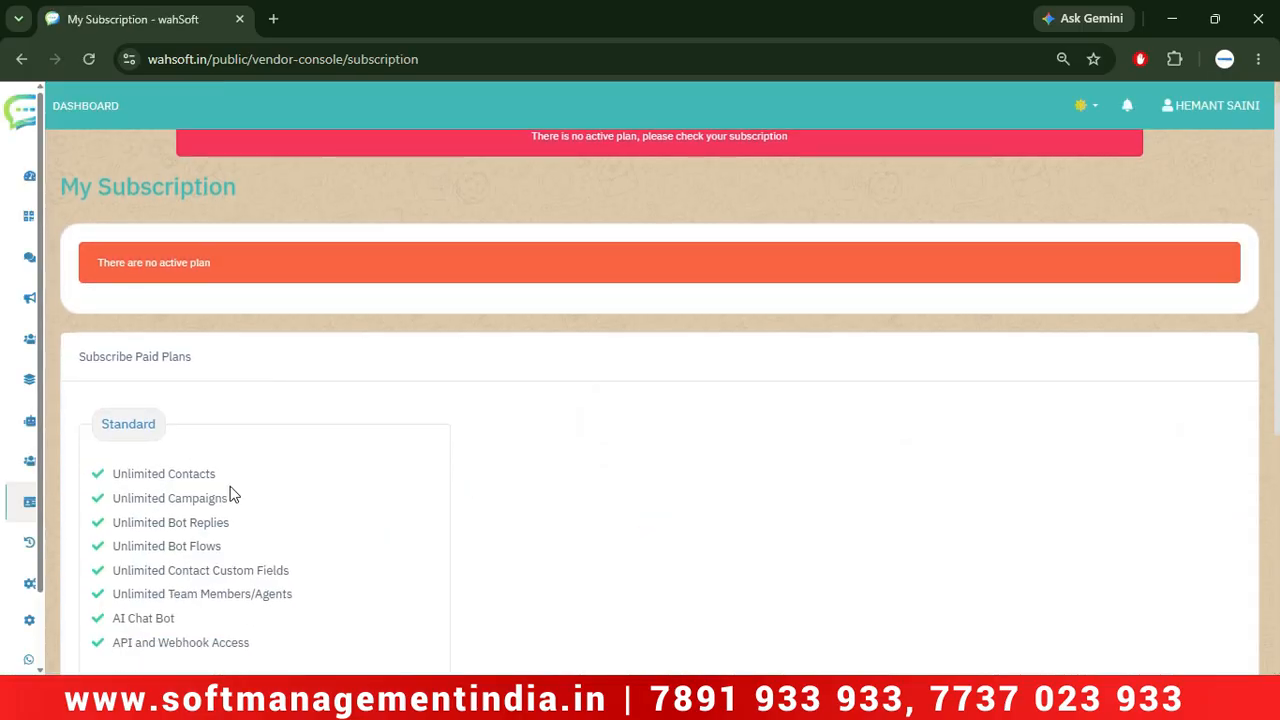
scroll(233, 494, down, 4)
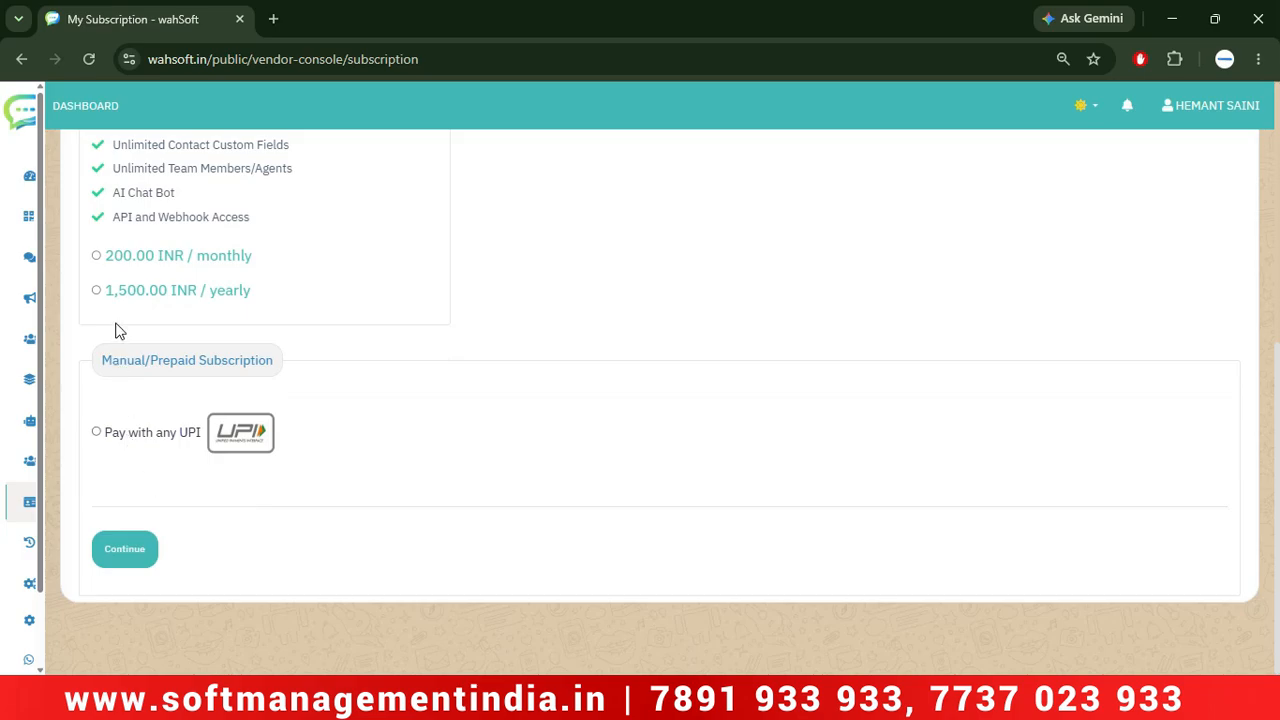
click(97, 291)
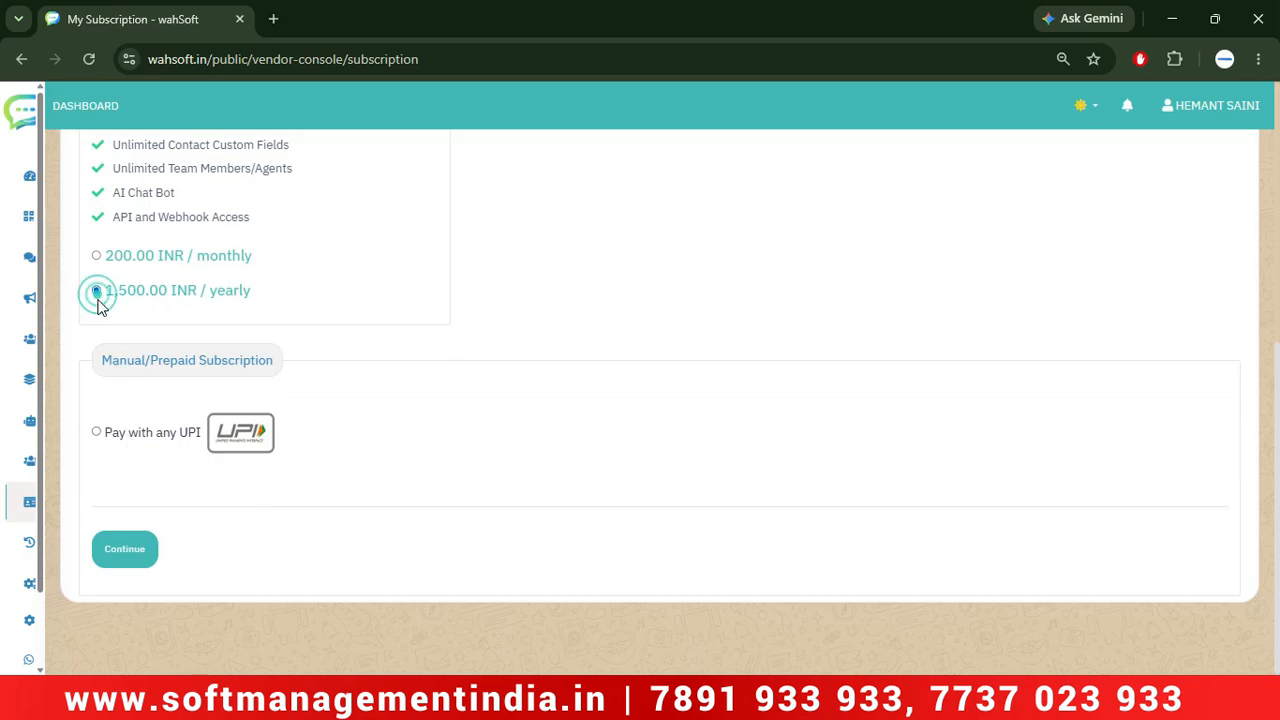
click(106, 432)
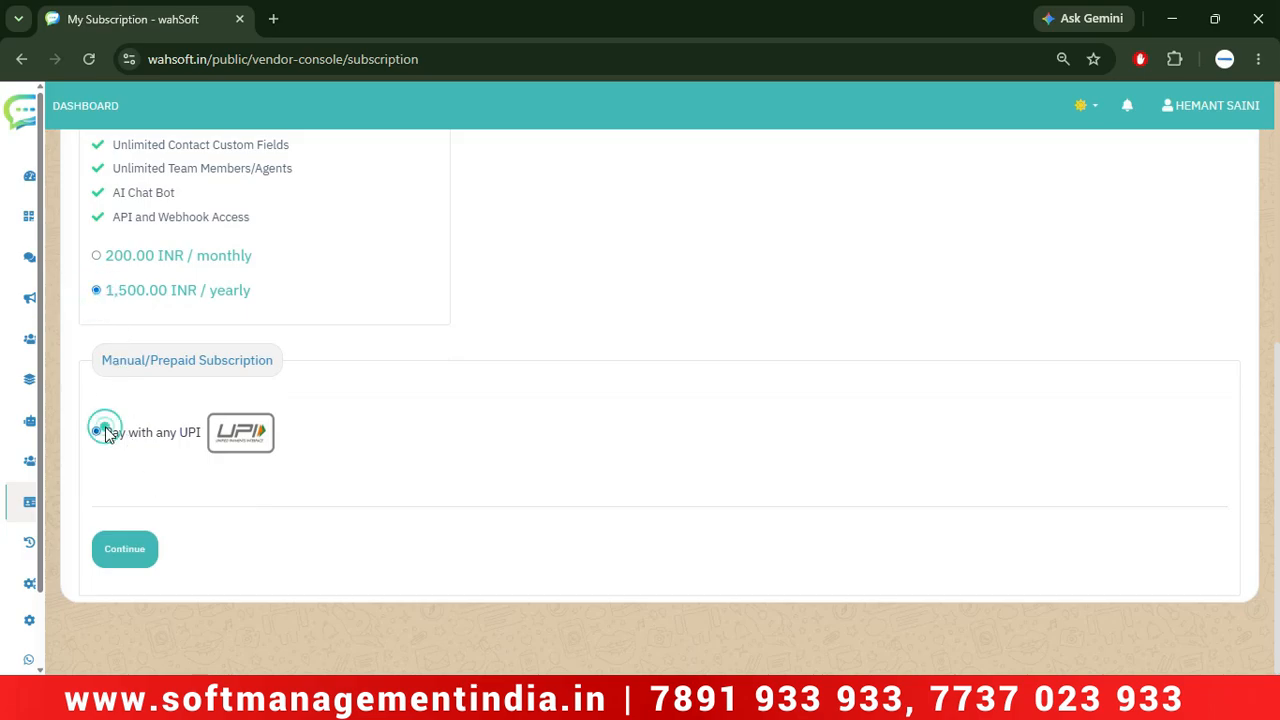
click(137, 555)
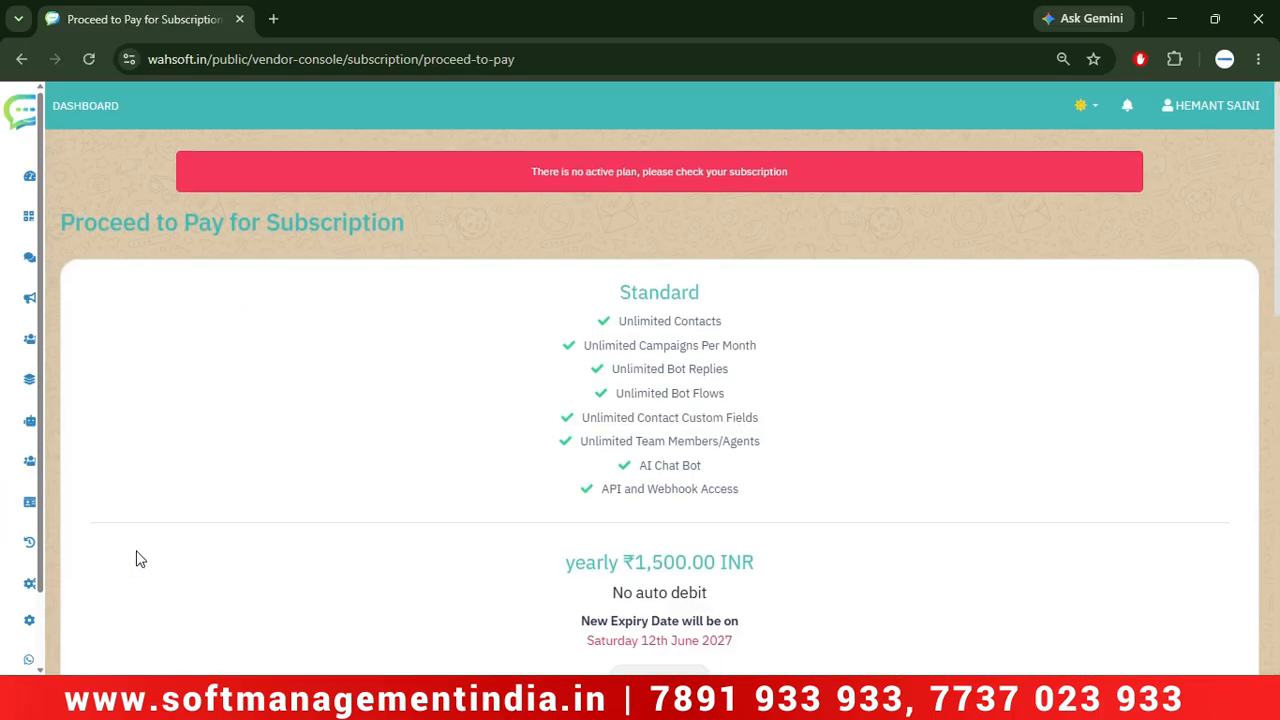
Scroll down and select the phone number for sharing the payment screenshot.
scroll(140, 559, down, 4)
scroll(140, 559, down, 2)
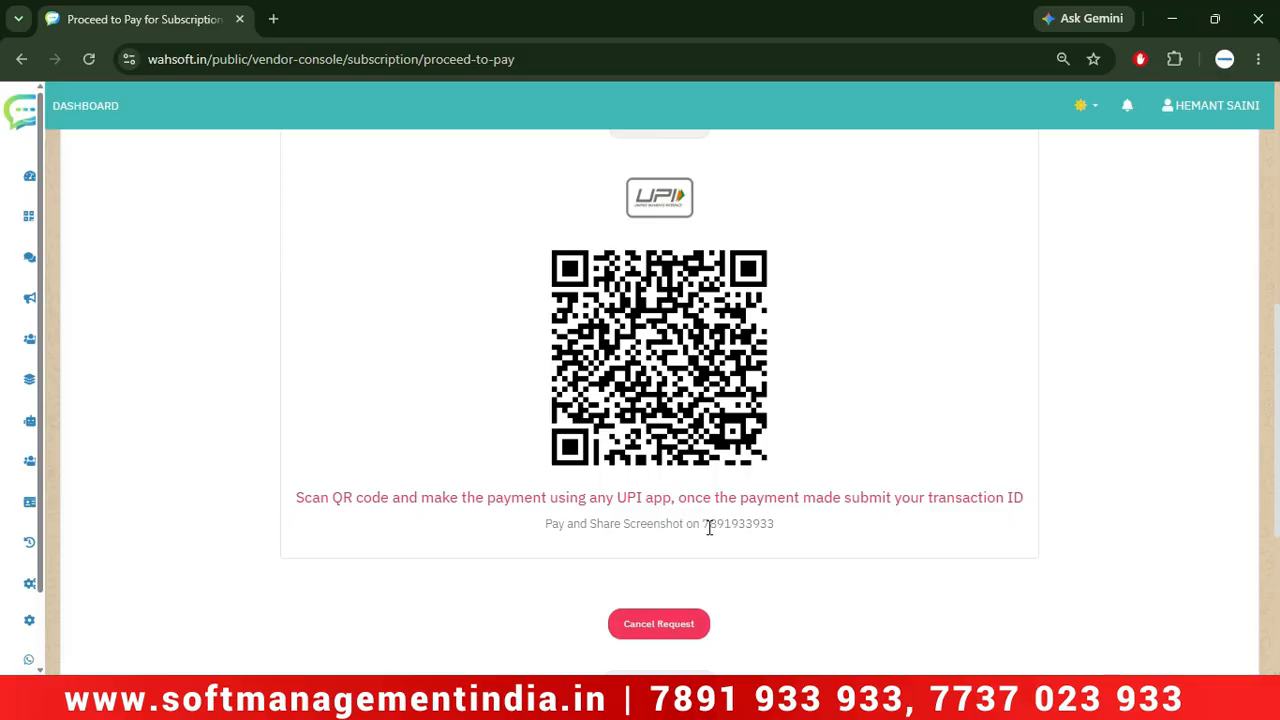
drag(700, 525, 780, 530)
scroll(490, 498, down, 3)
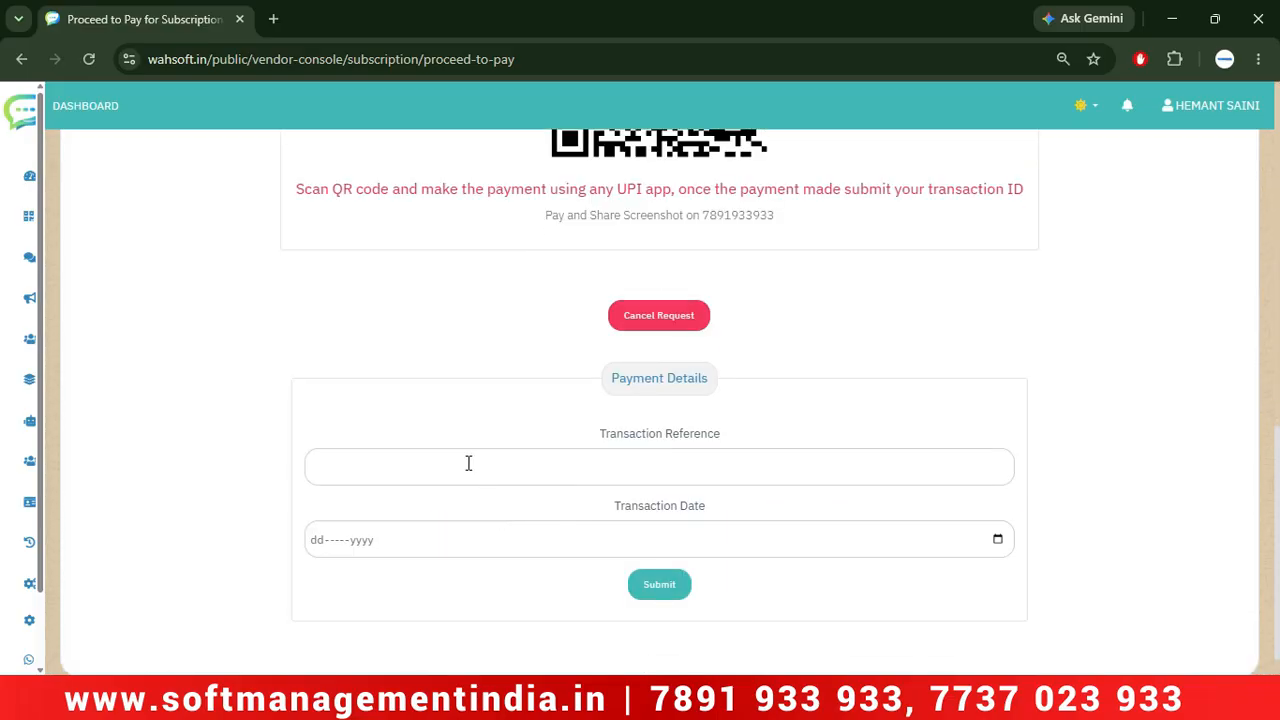
Submit payment details with reference 'abcr' dated 12 June 2026 and acknowledge the confirmation.
click(468, 463)
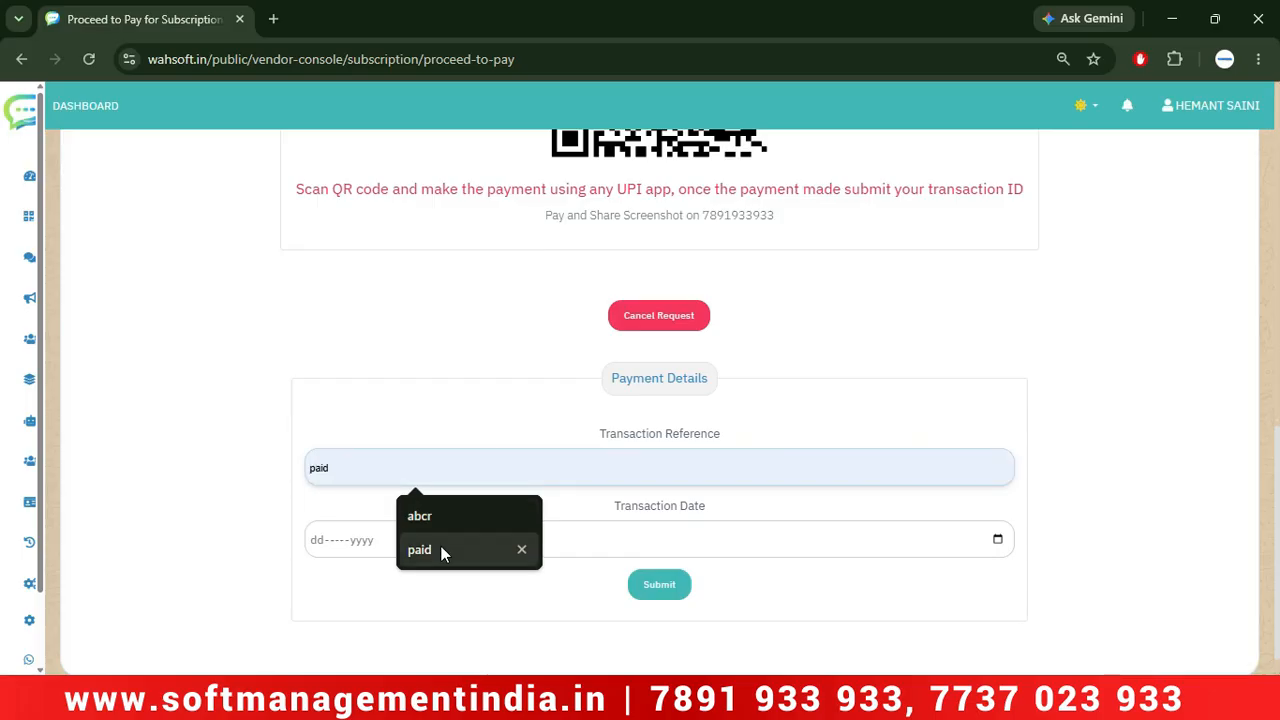
click(430, 518)
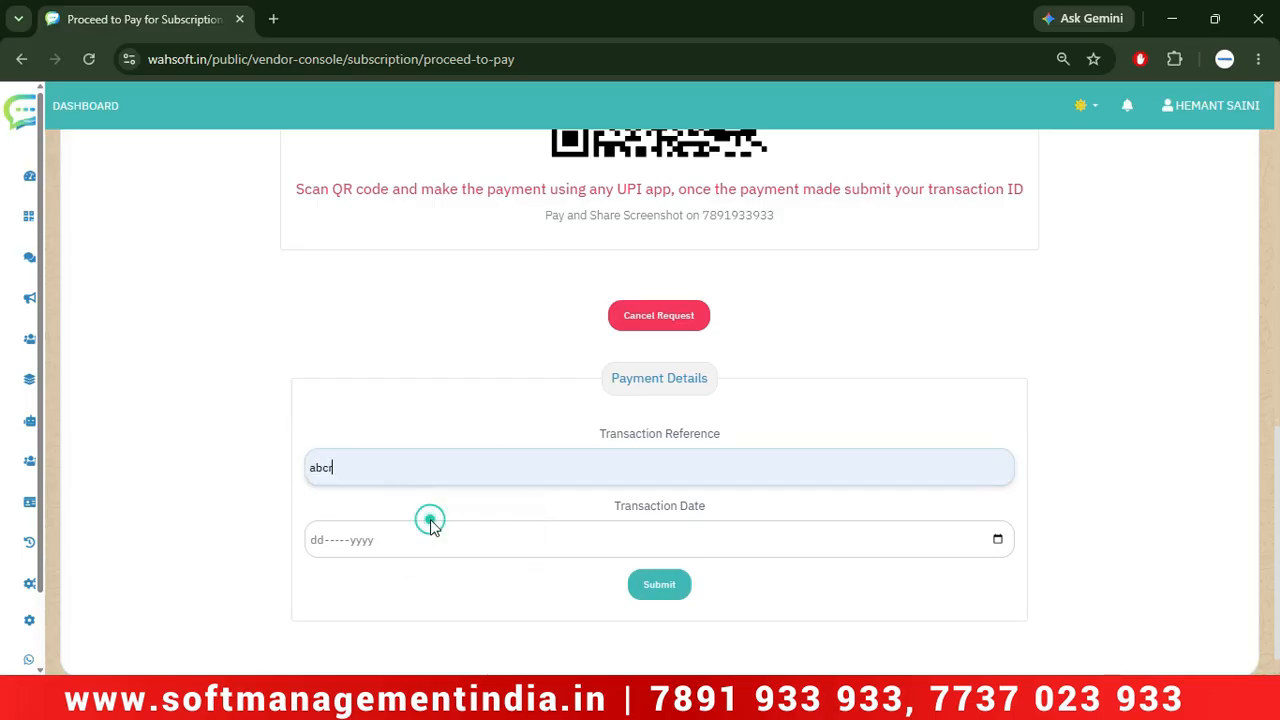
click(998, 539)
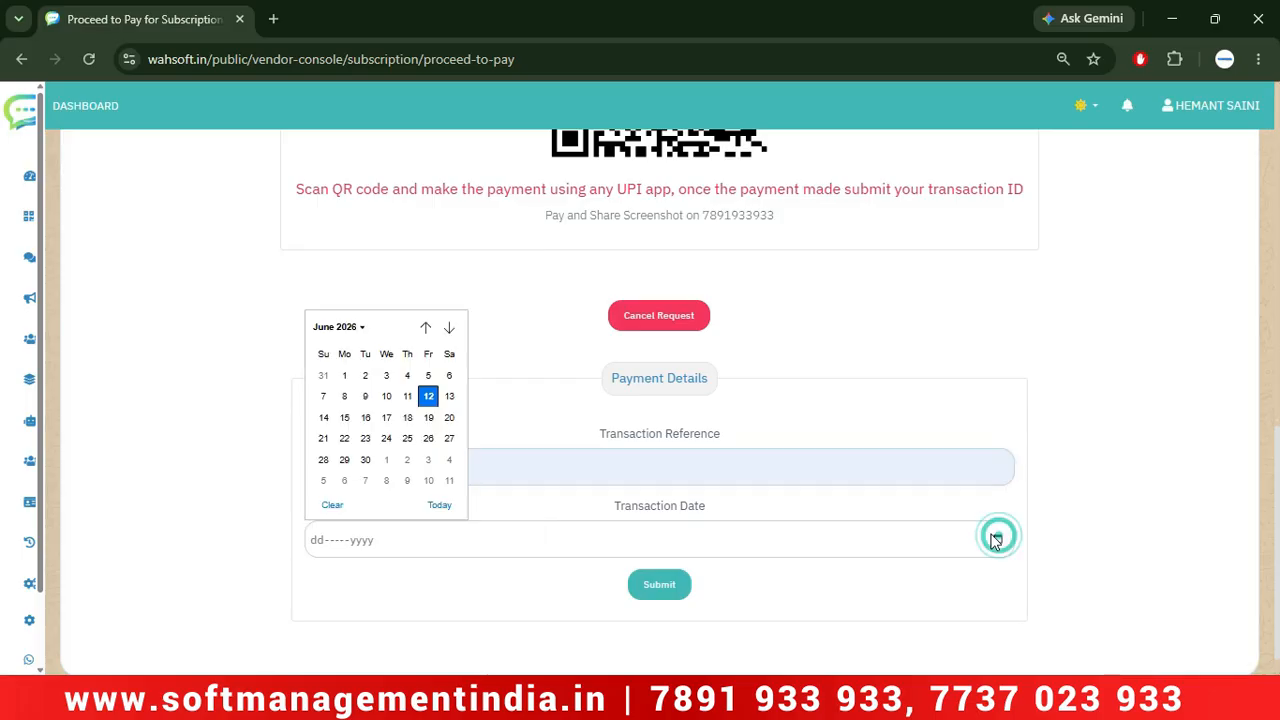
click(429, 398)
click(659, 586)
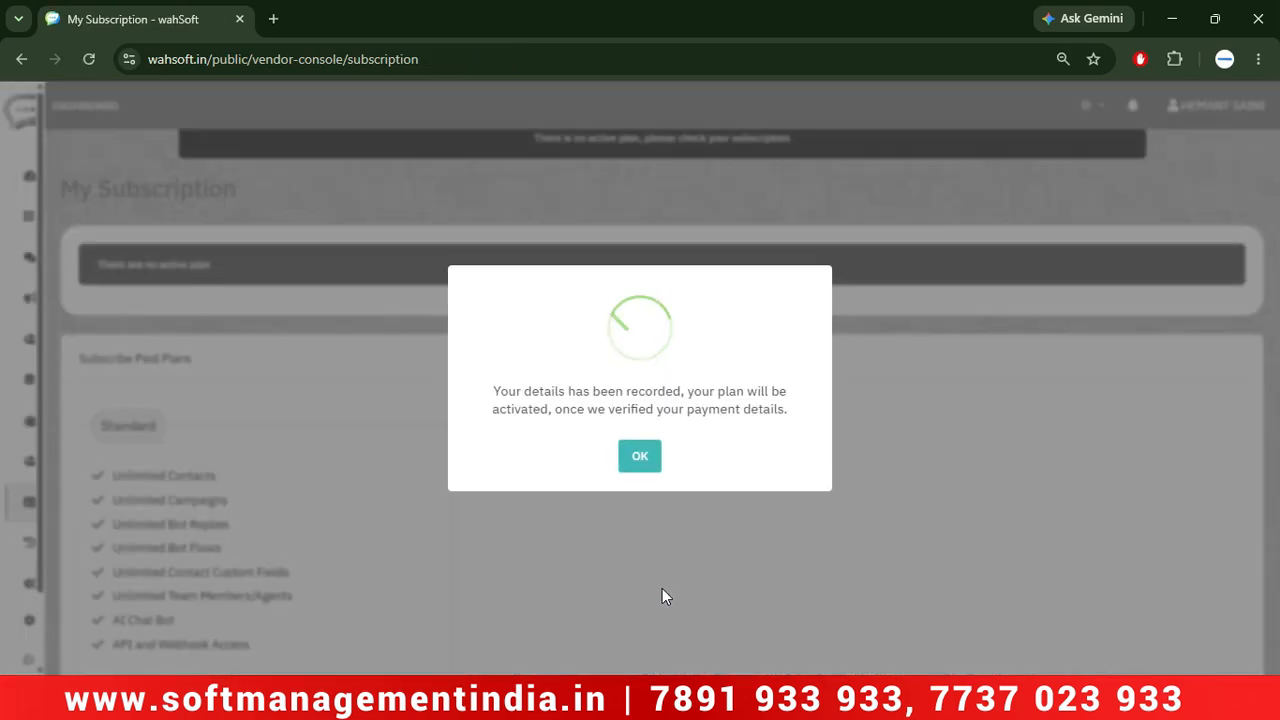
click(636, 462)
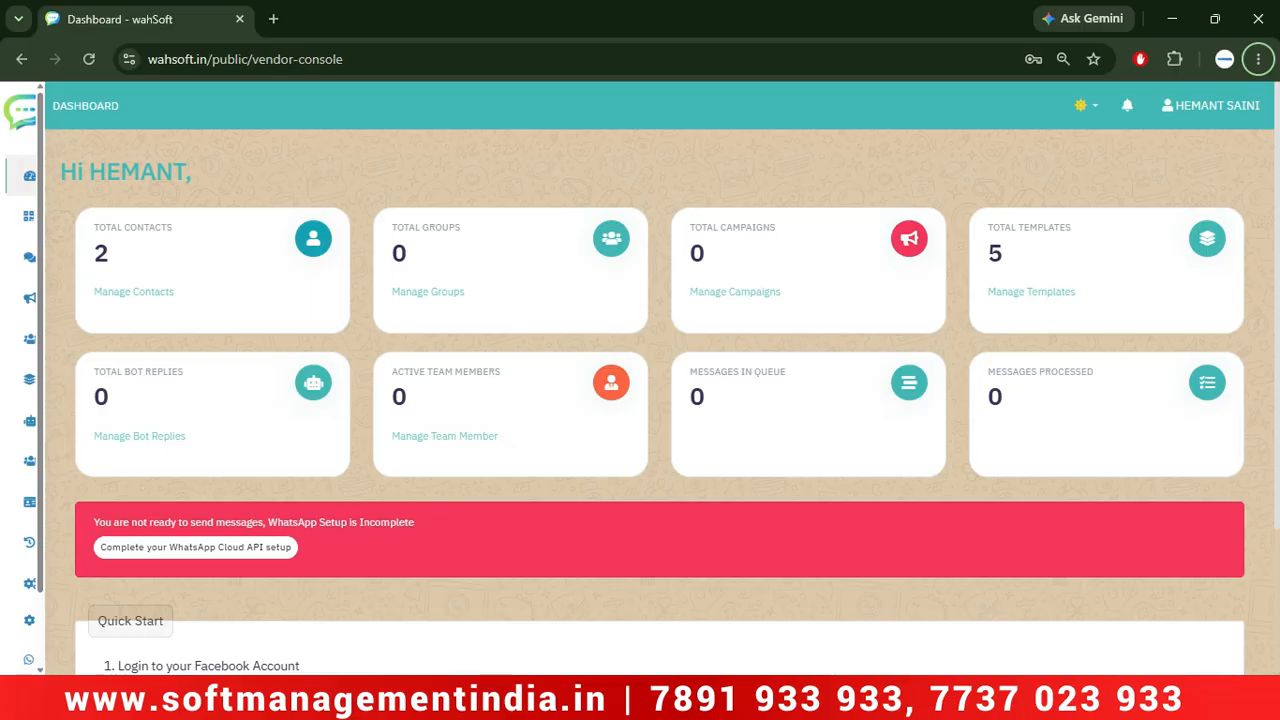
Open WhatsApp Cloud API setup from the dashboard's red 'Complete your setup' banner.
click(1015, 698)
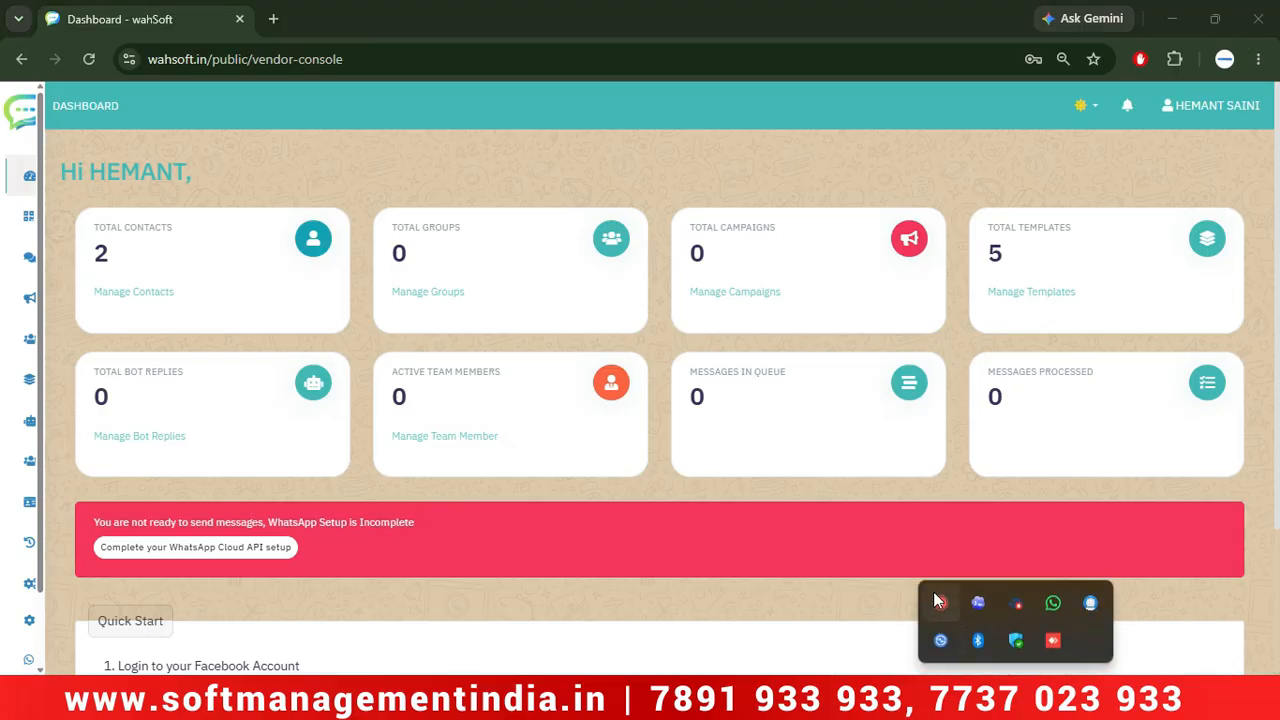
click(461, 120)
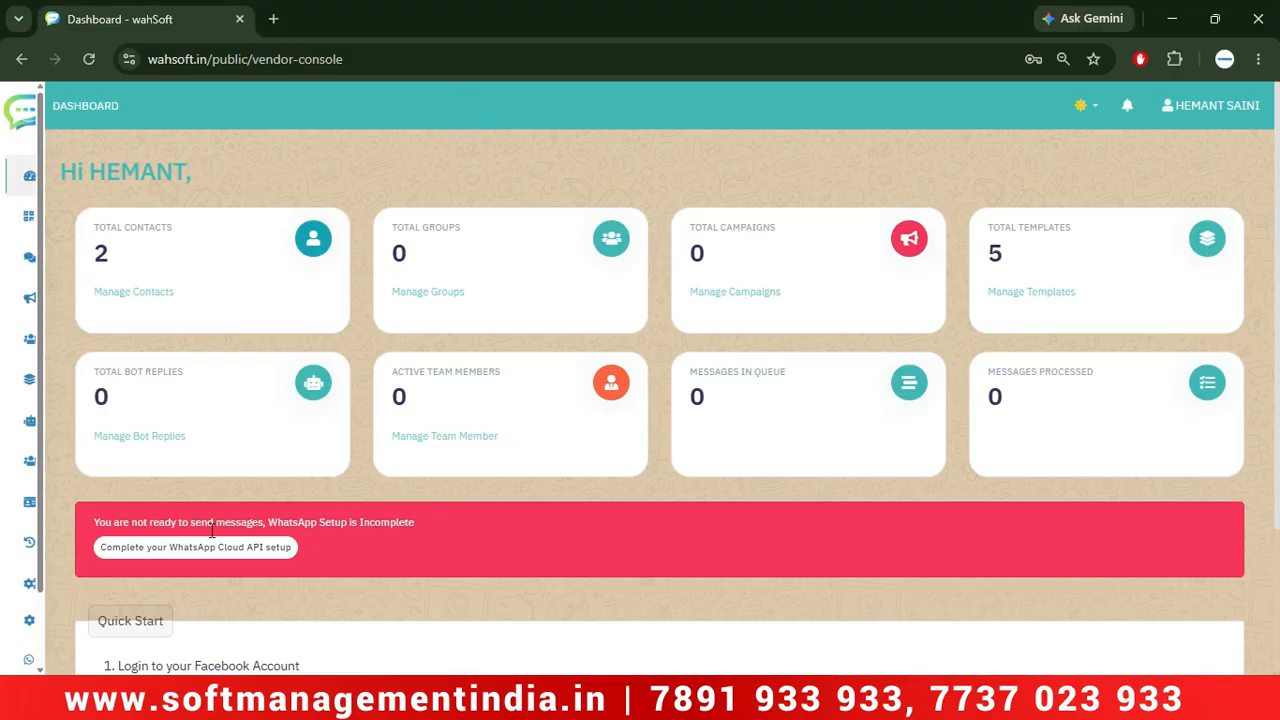
scroll(294, 513, down, 1)
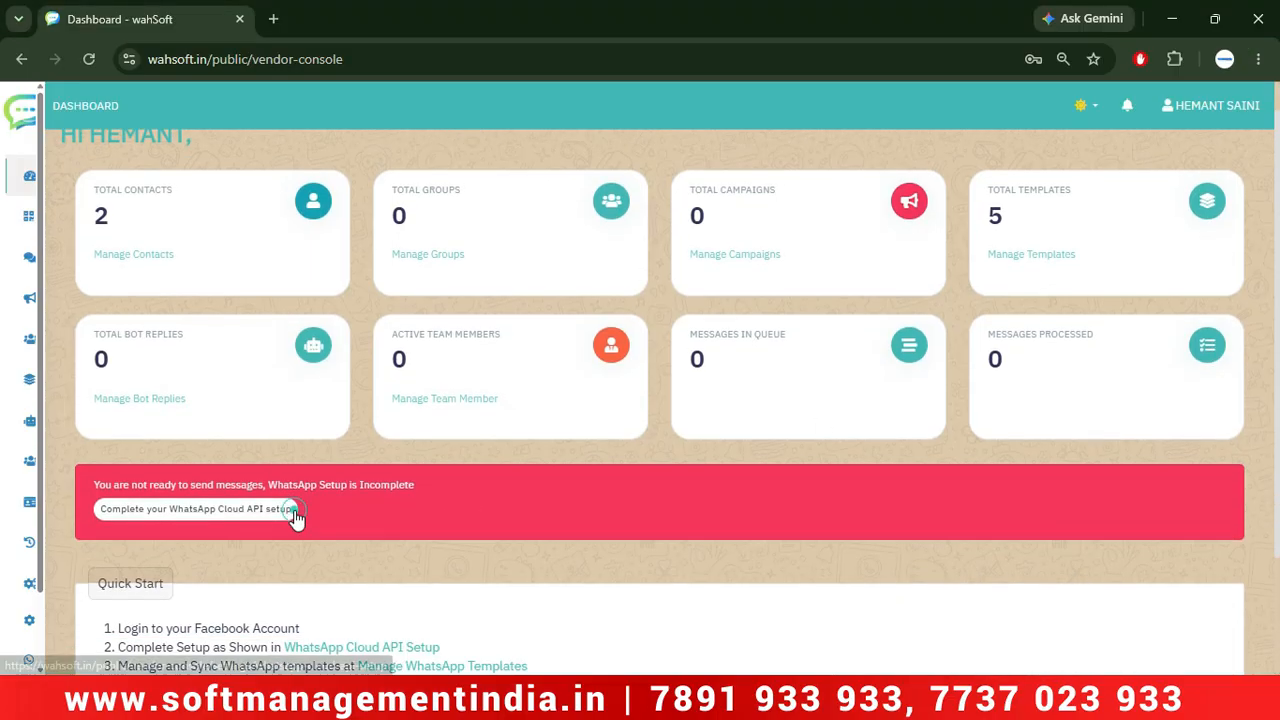
click(249, 519)
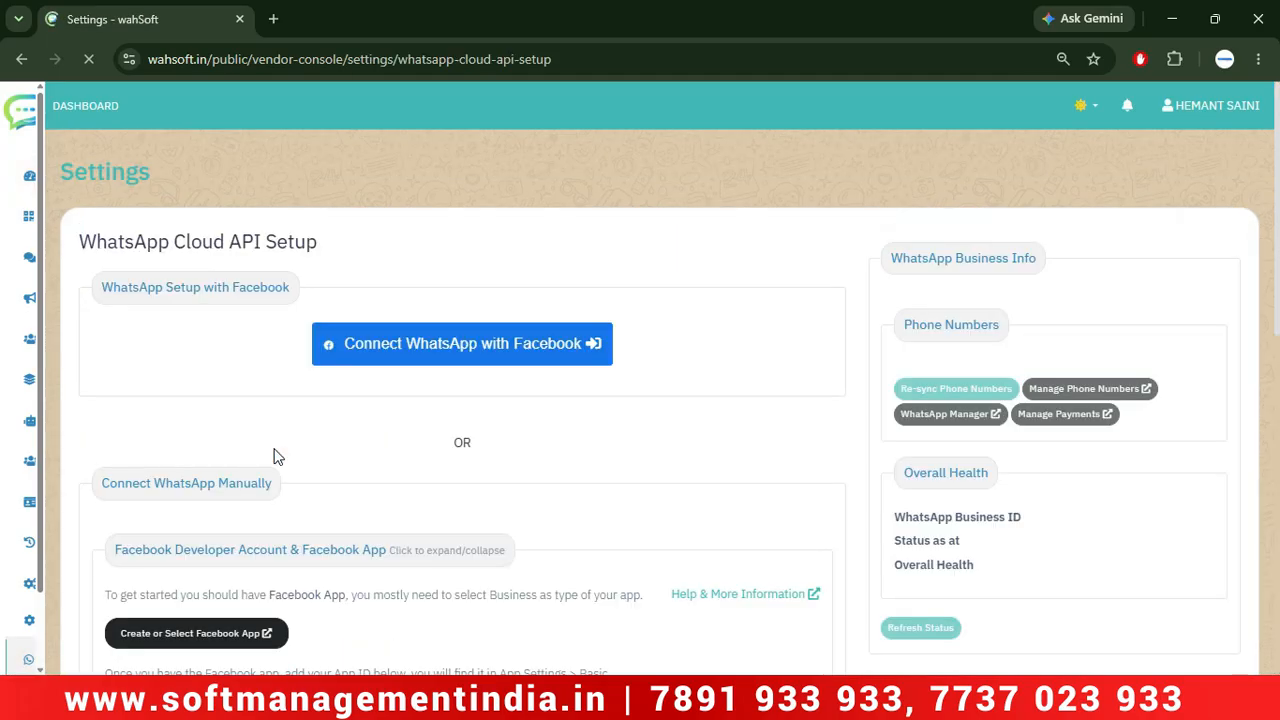
Start connecting WhatsApp through Facebook and accept the onboarding.
click(463, 346)
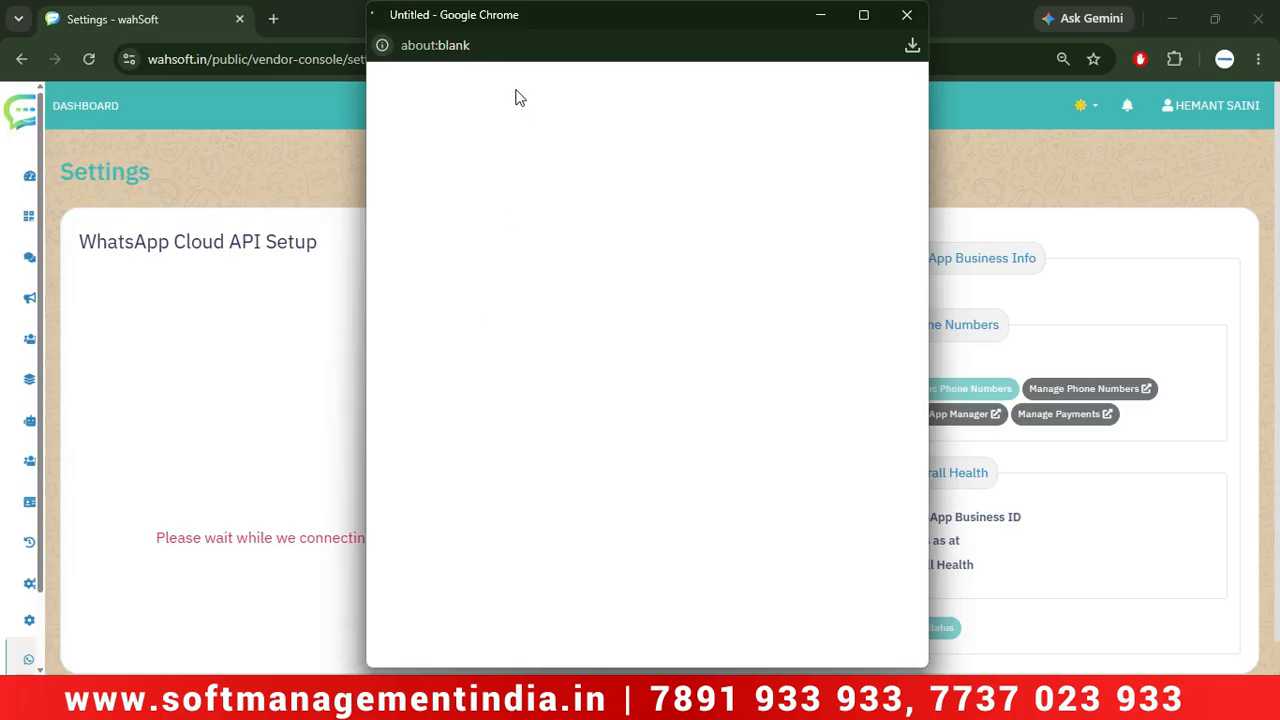
drag(908, 202, 895, 364)
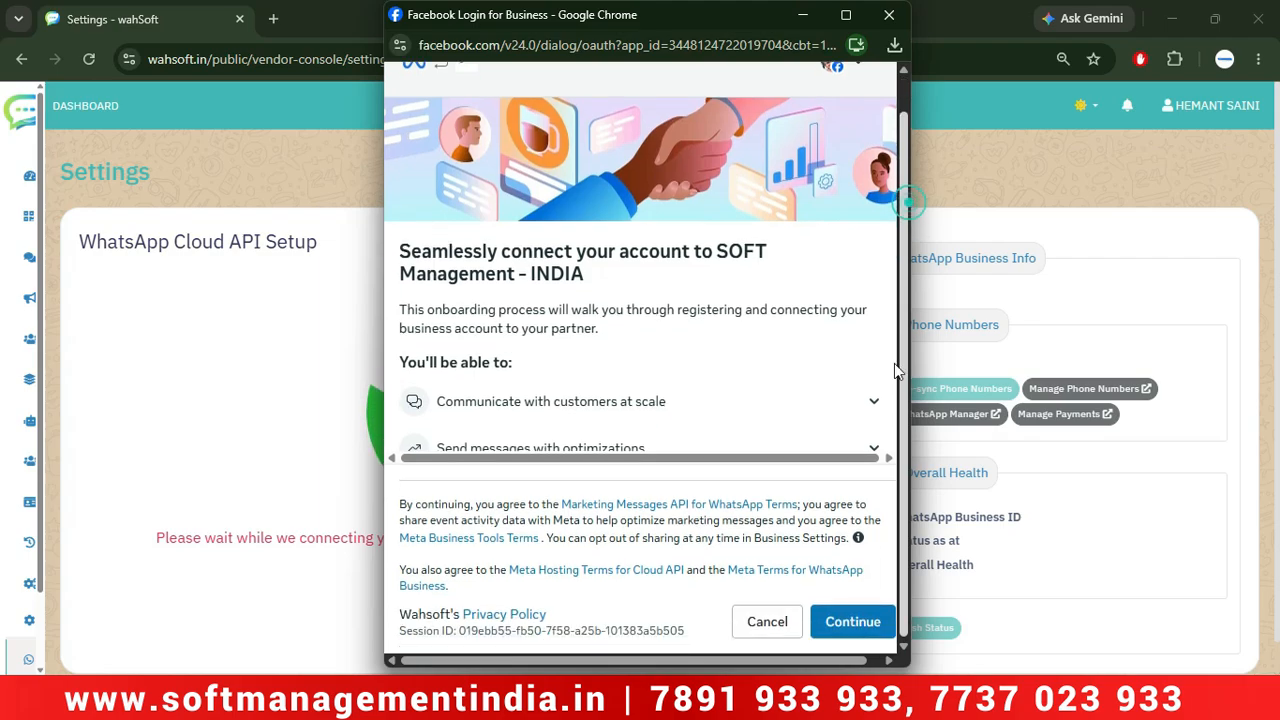
click(853, 621)
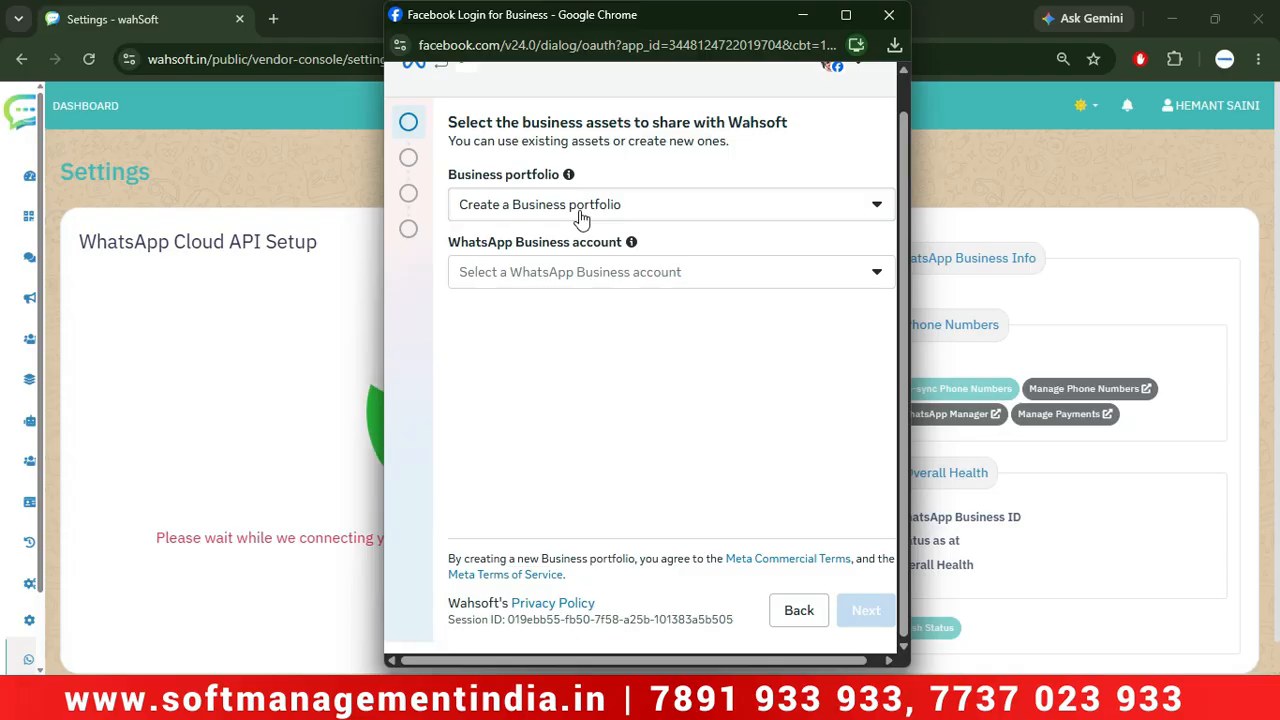
Select 'Connect a WhatsApp Business App' as the WhatsApp Business account and continue.
click(577, 278)
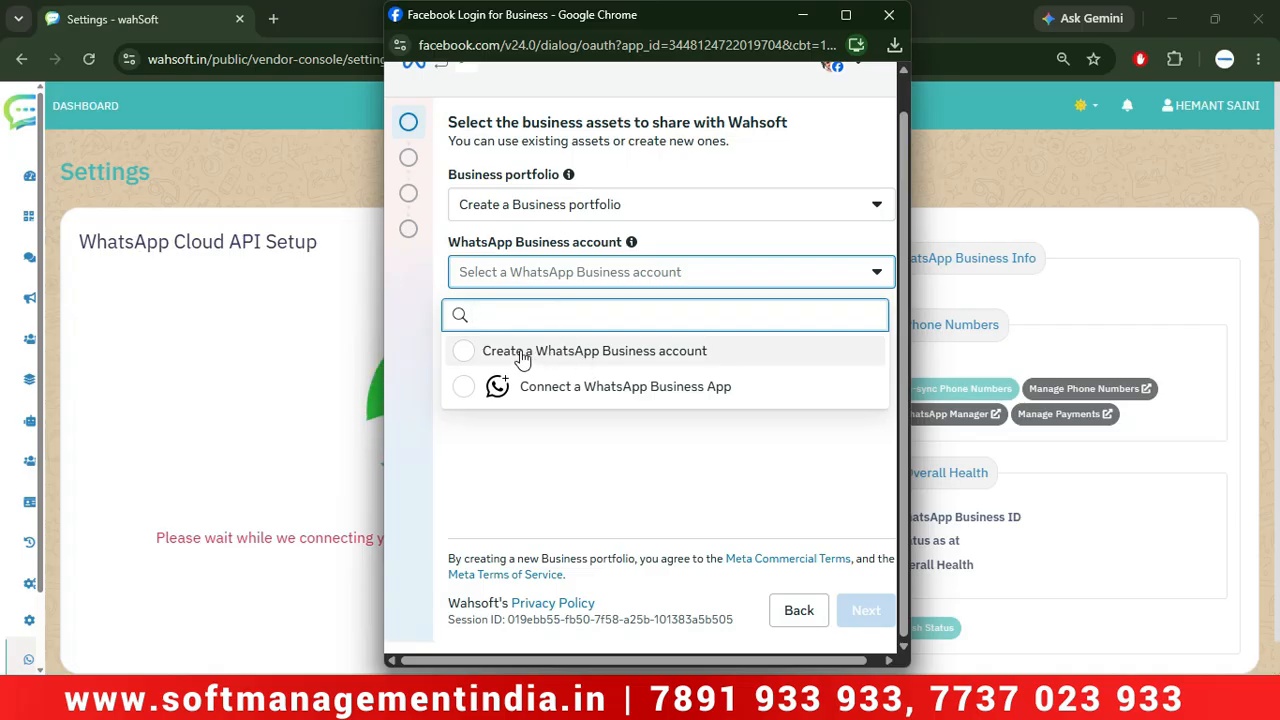
click(625, 399)
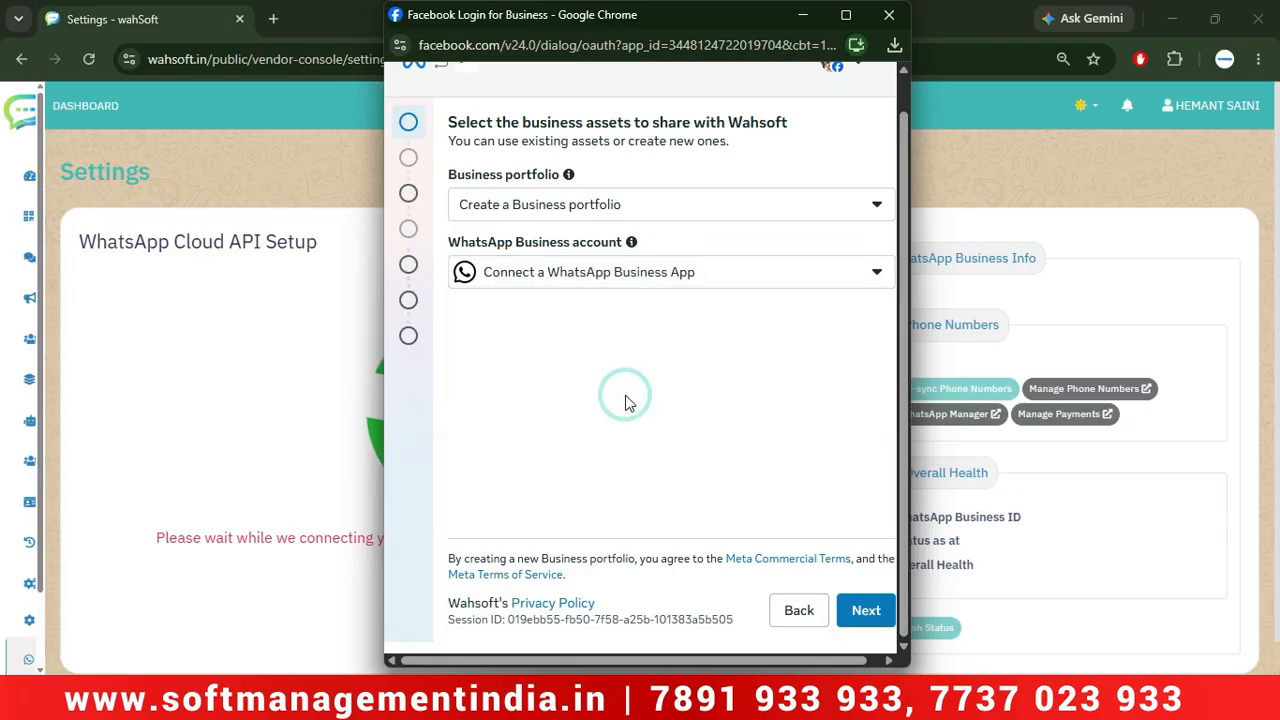
click(864, 610)
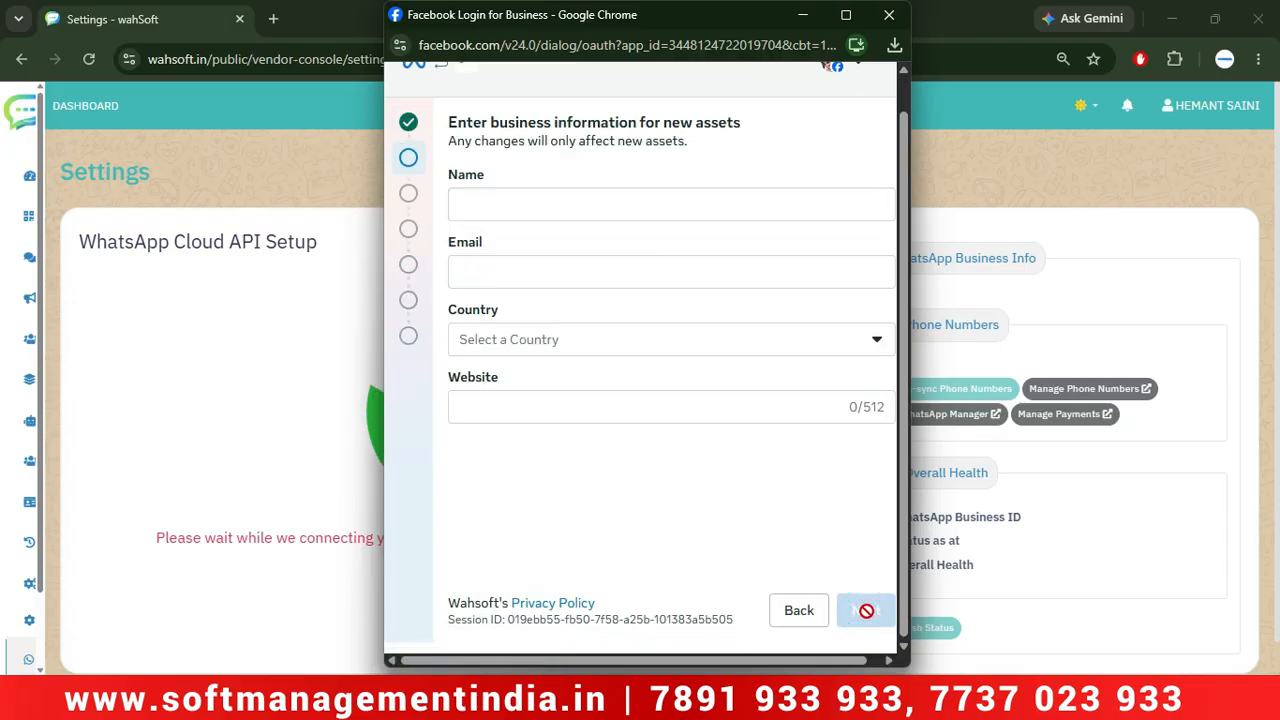
Enter the business name 'Soft Management India' and the saved business e-mail.
click(586, 203)
text(Sof)
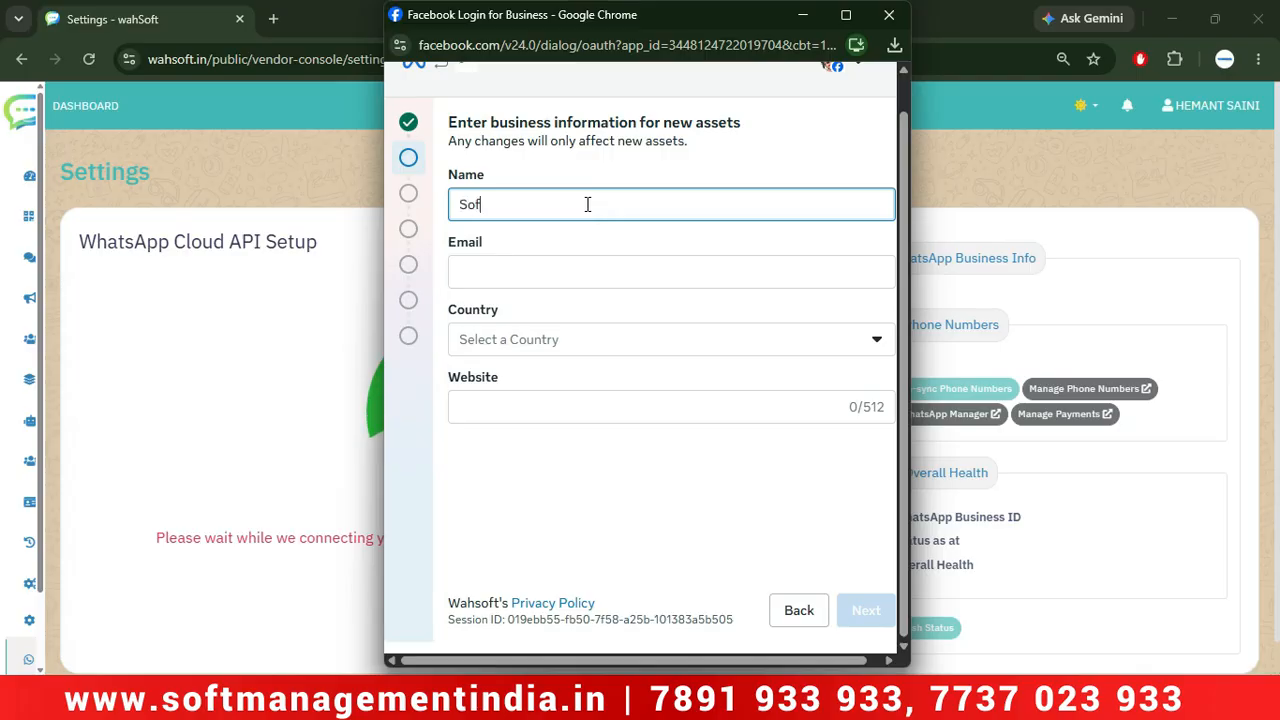
text(t Managementr)
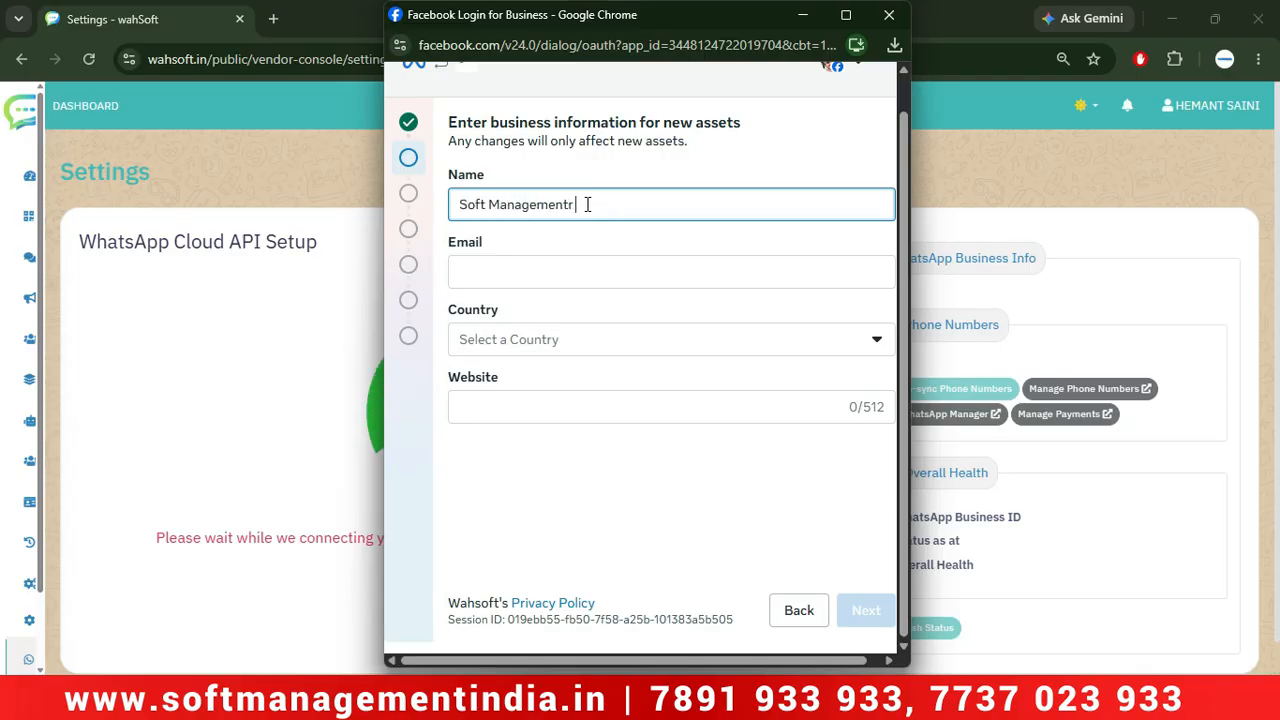
key(BackSpace)
key(BackSpace)
text(Indian)
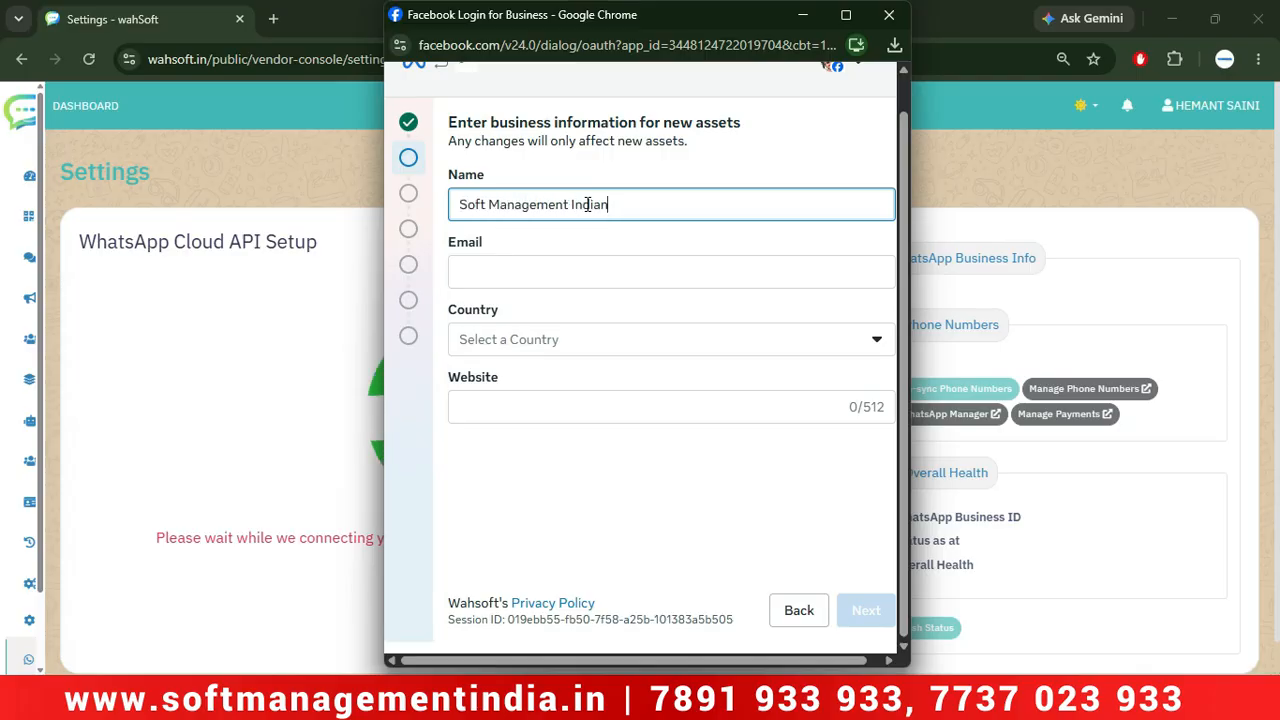
key(BackSpace)
key(Tab)
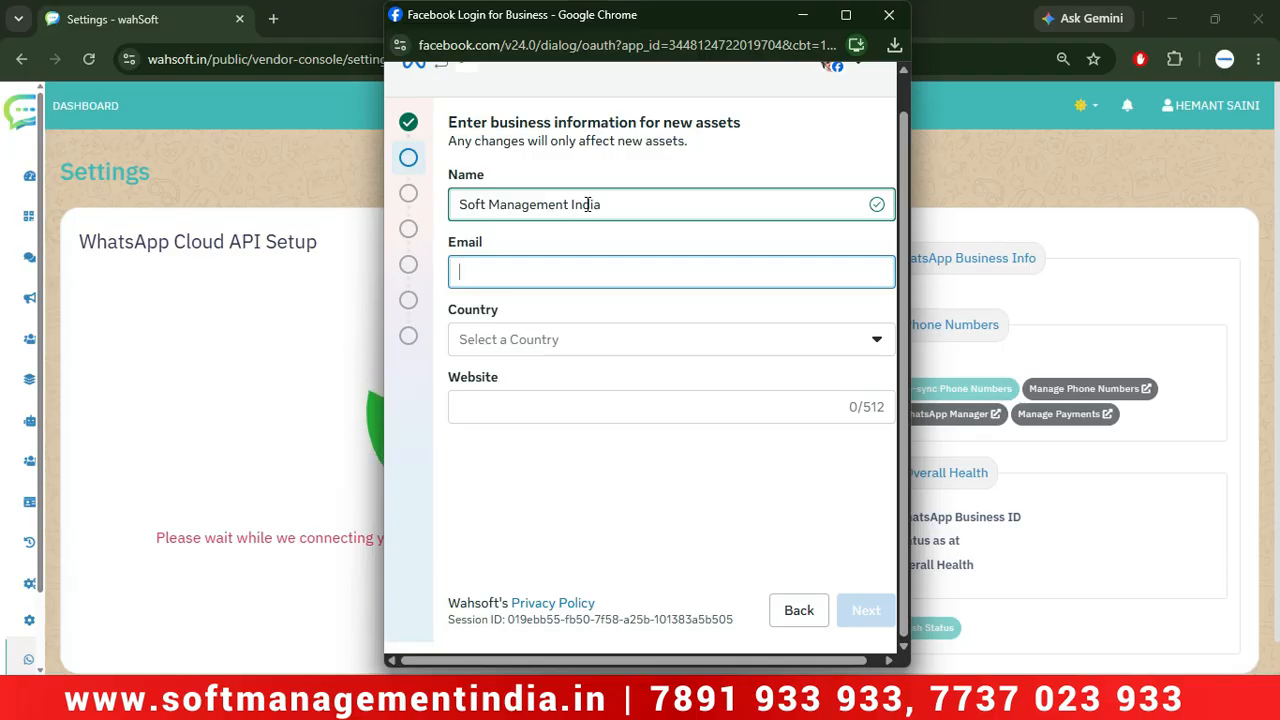
text(sof)
key(Down)
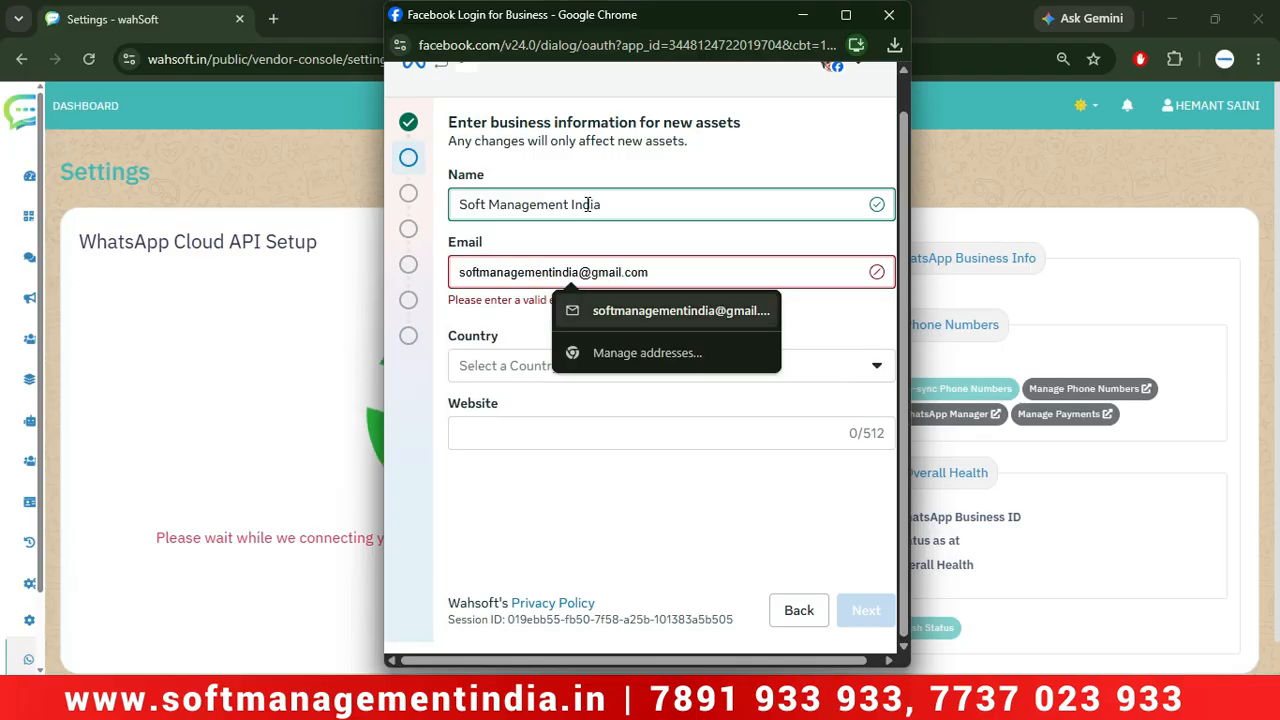
key(Return)
key(Tab)
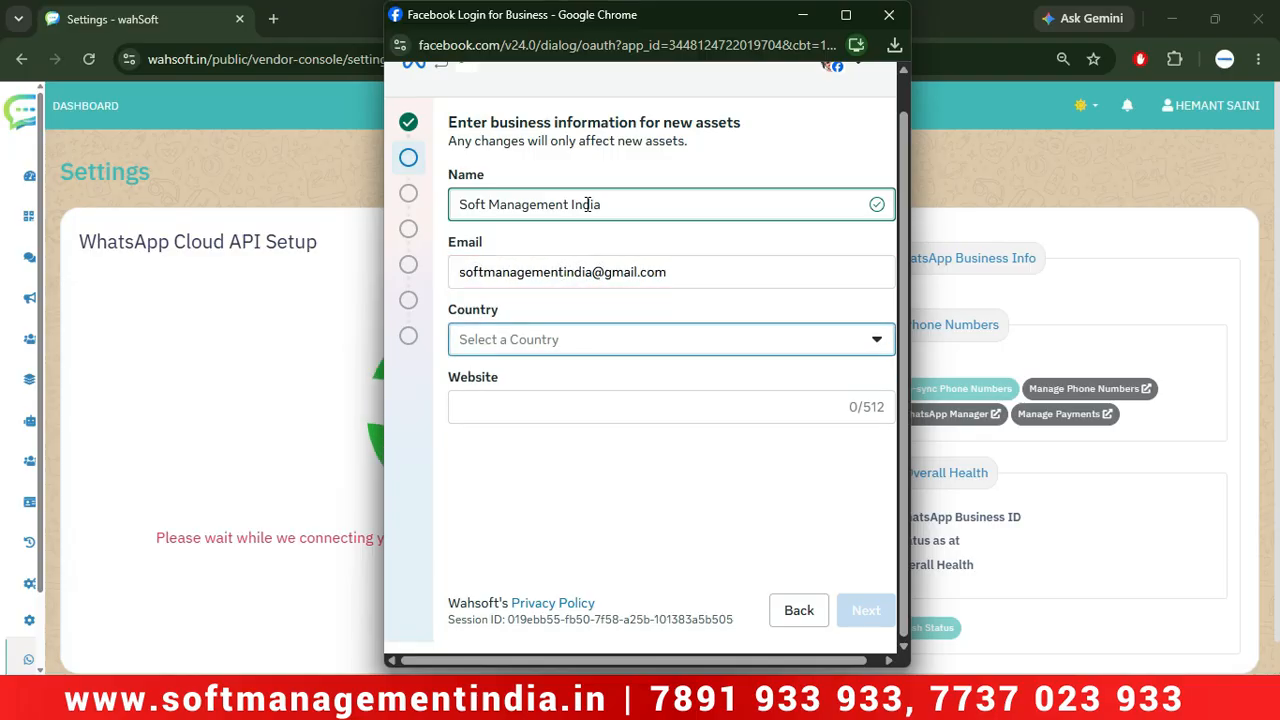
Select India as the country, then bring the main wahSoft browser window forward.
click(575, 345)
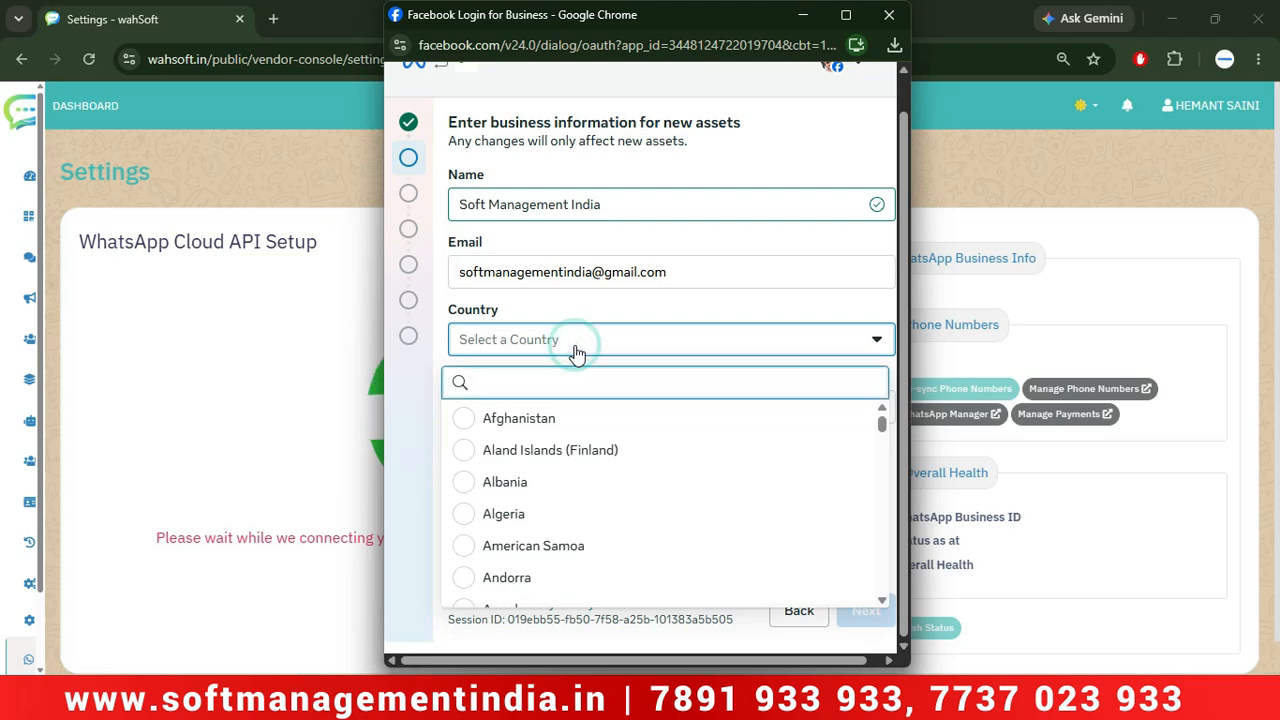
text(india)
key(Return)
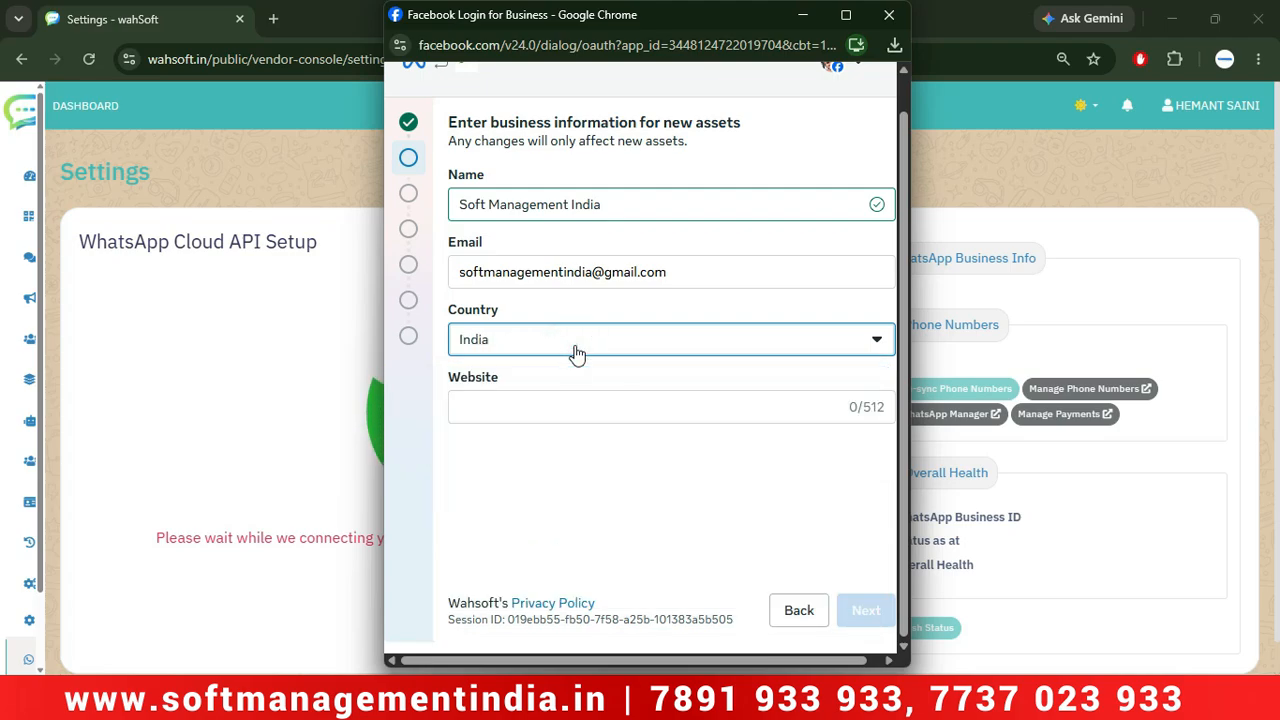
click(526, 407)
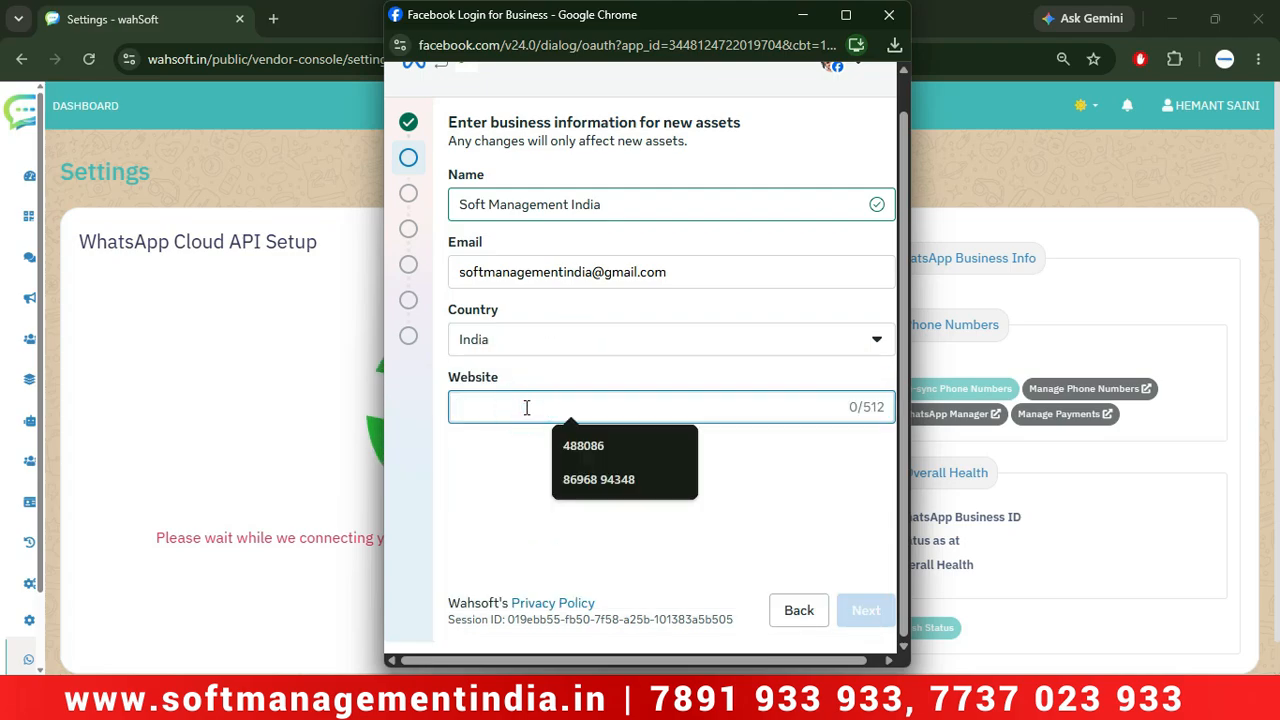
click(1001, 154)
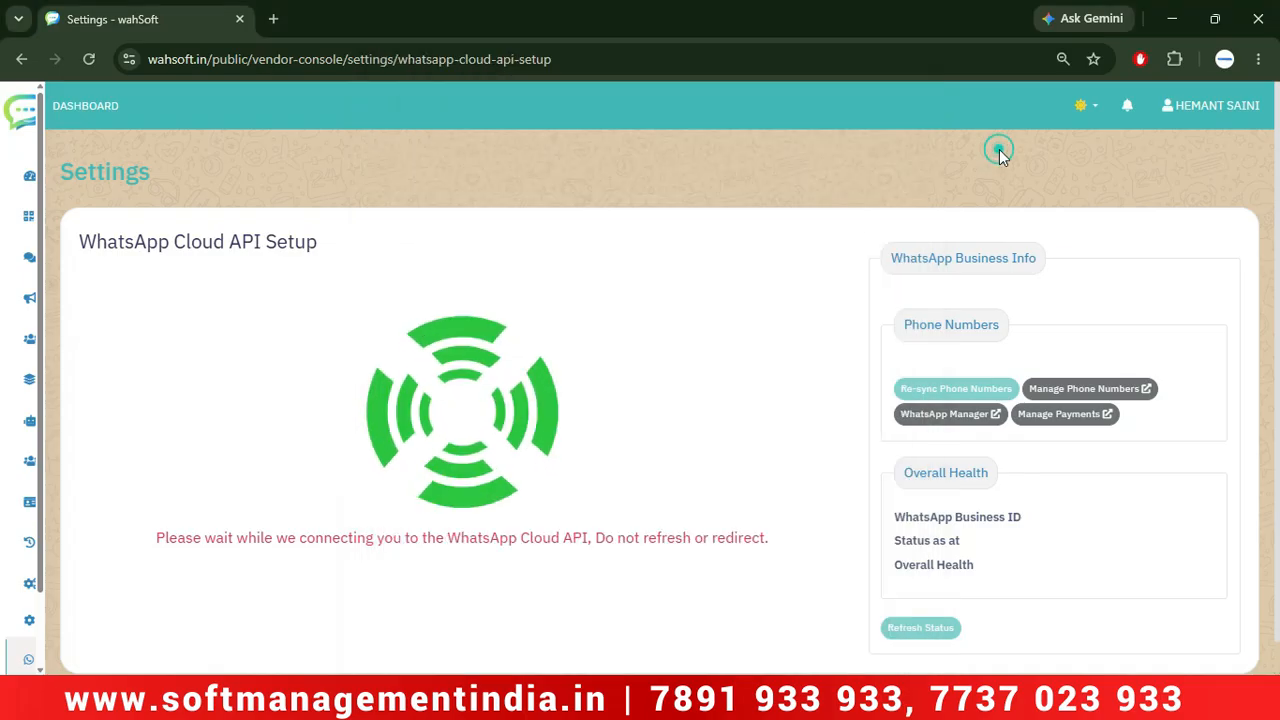
In a new tab, search Google for 'google sites'.
click(276, 20)
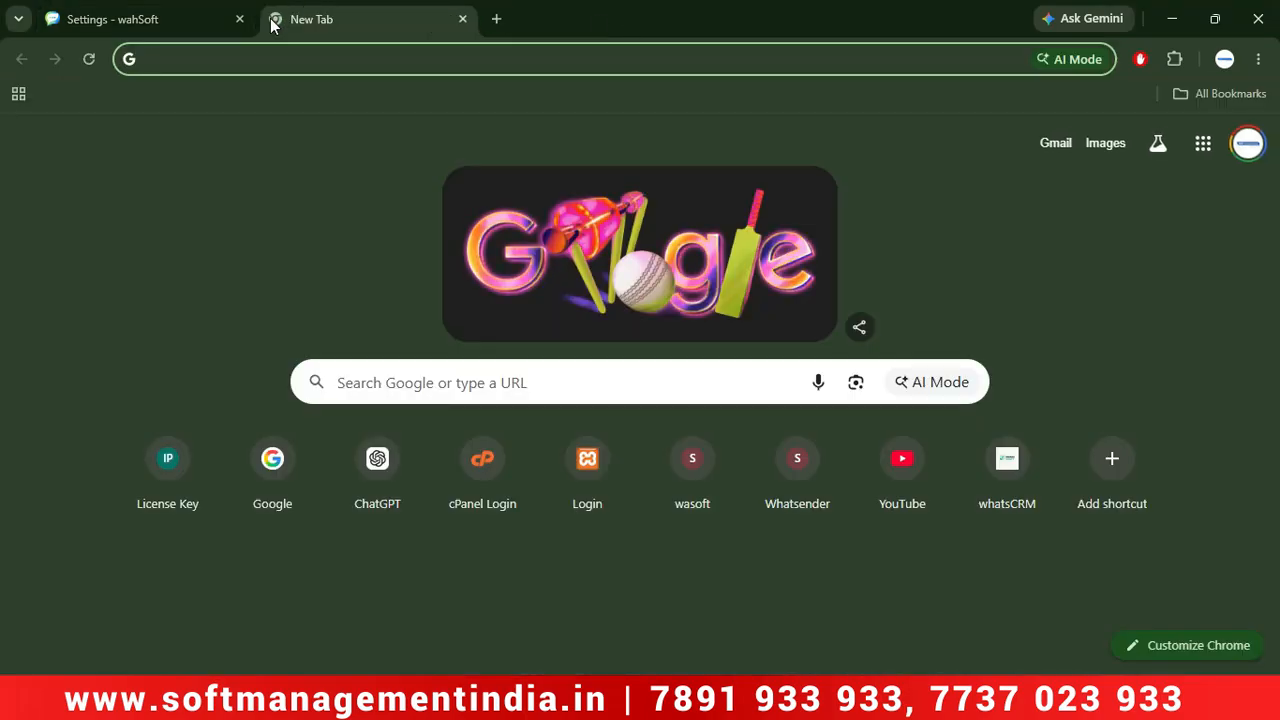
text(go)
key(Return)
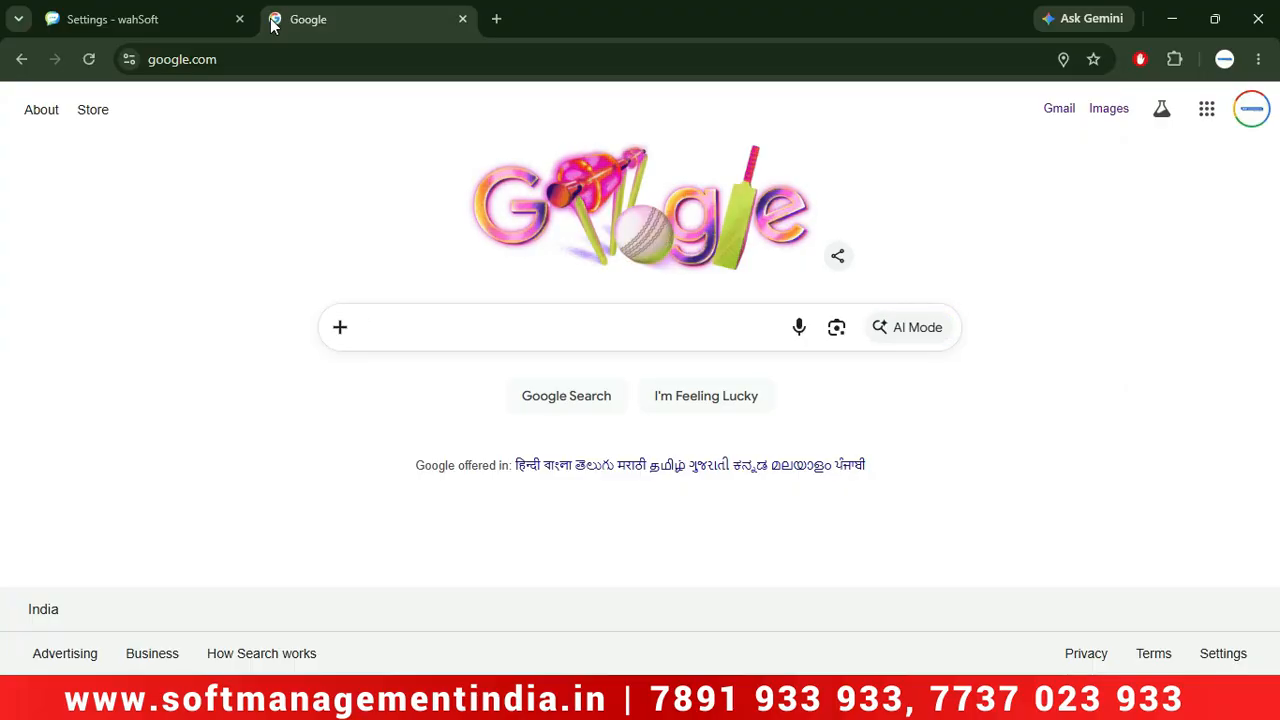
text(google sites)
key(Return)
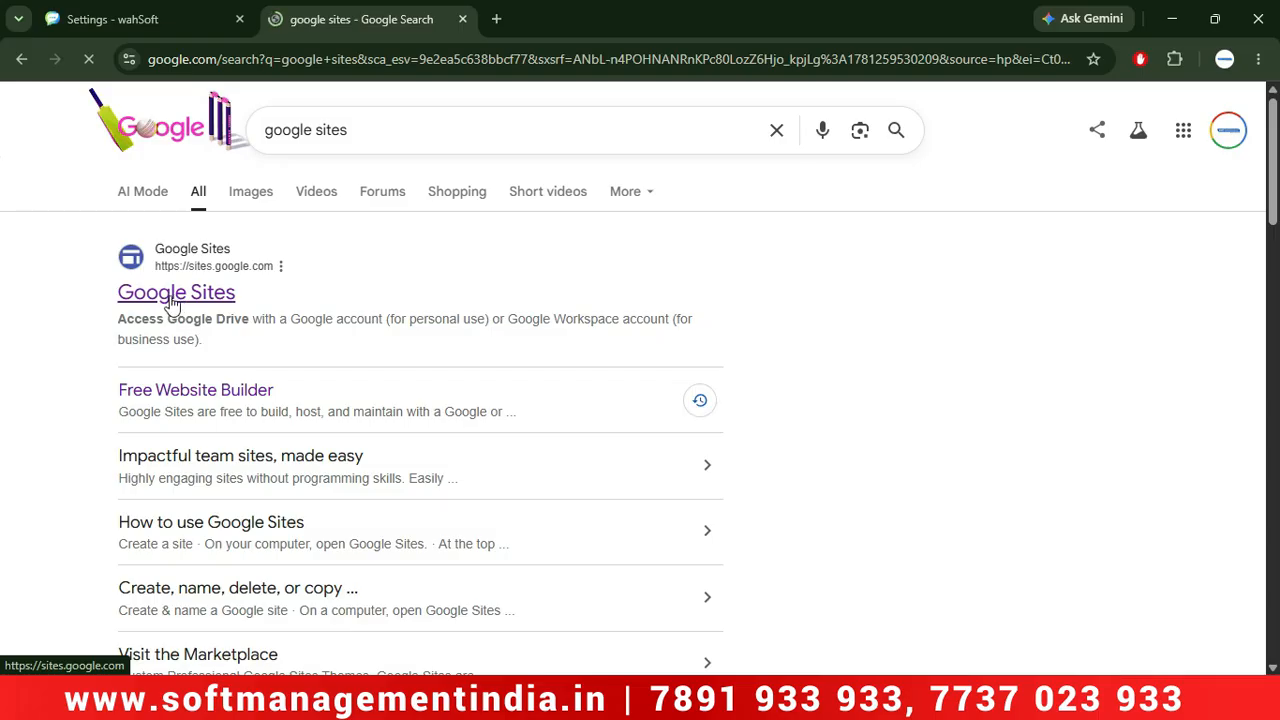
Open the SOFT MANAGEMENT site in Google Sites and bring up its publish review.
click(172, 300)
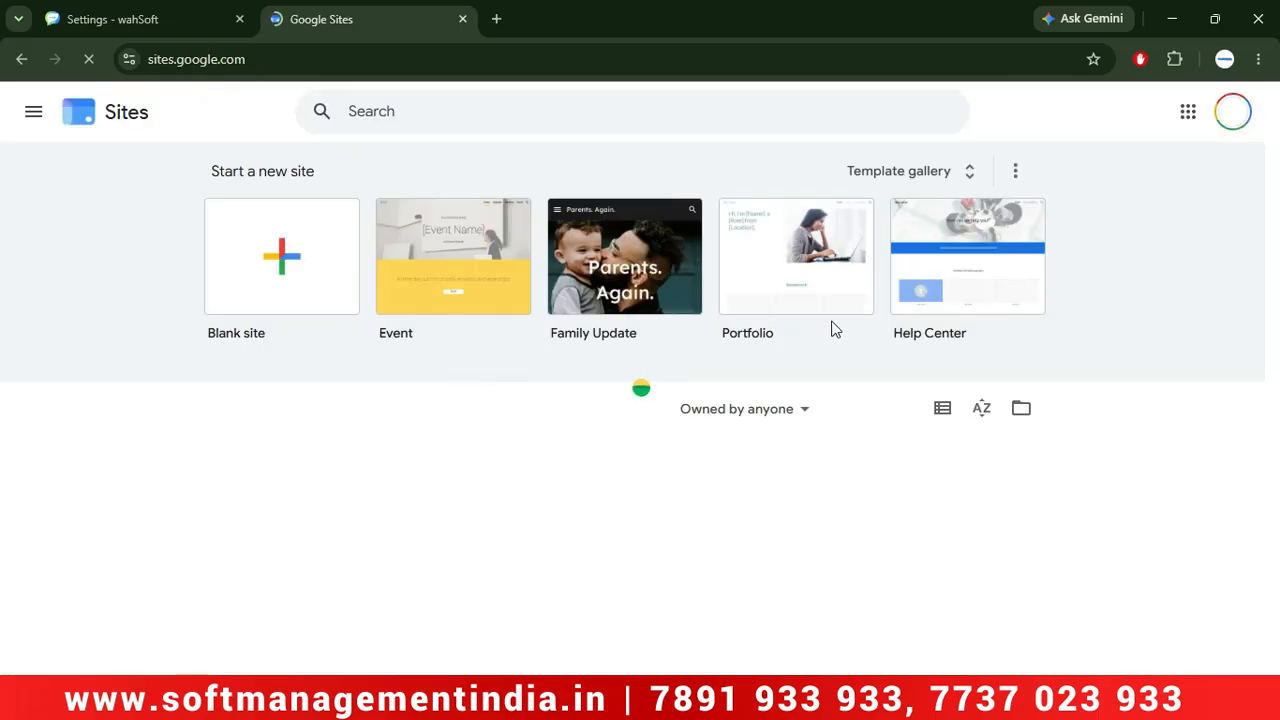
click(287, 537)
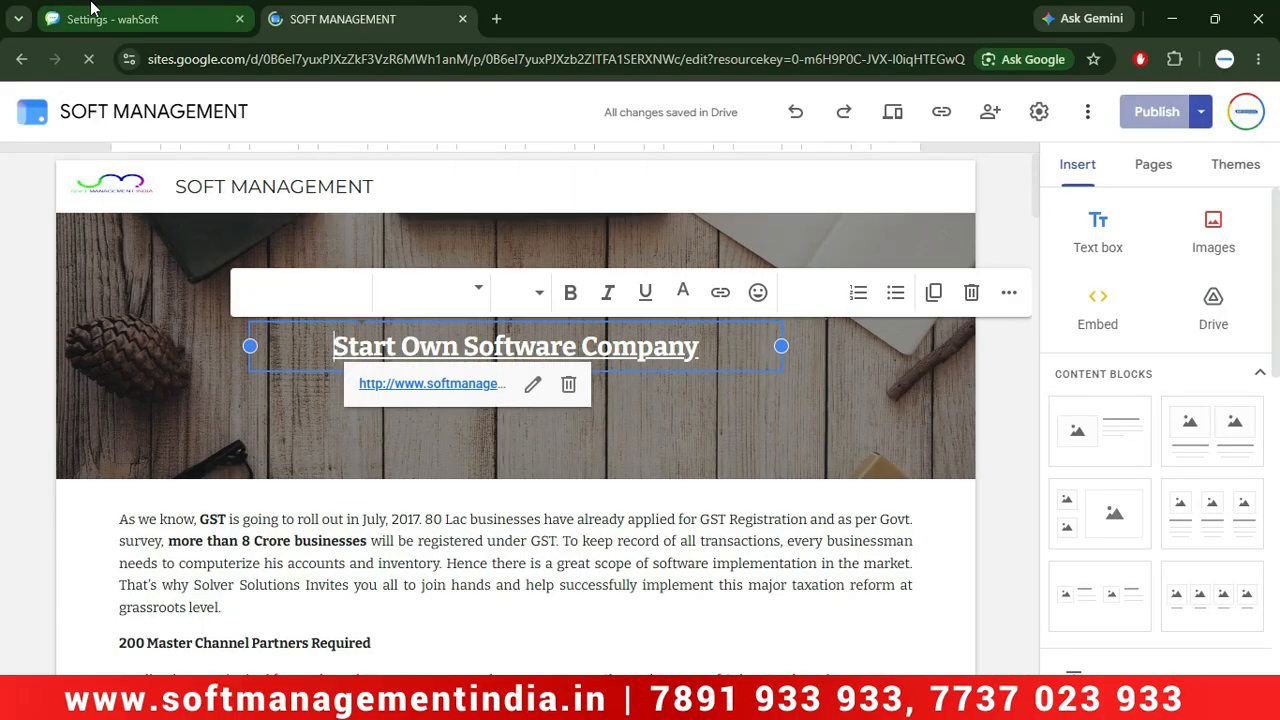
click(1160, 116)
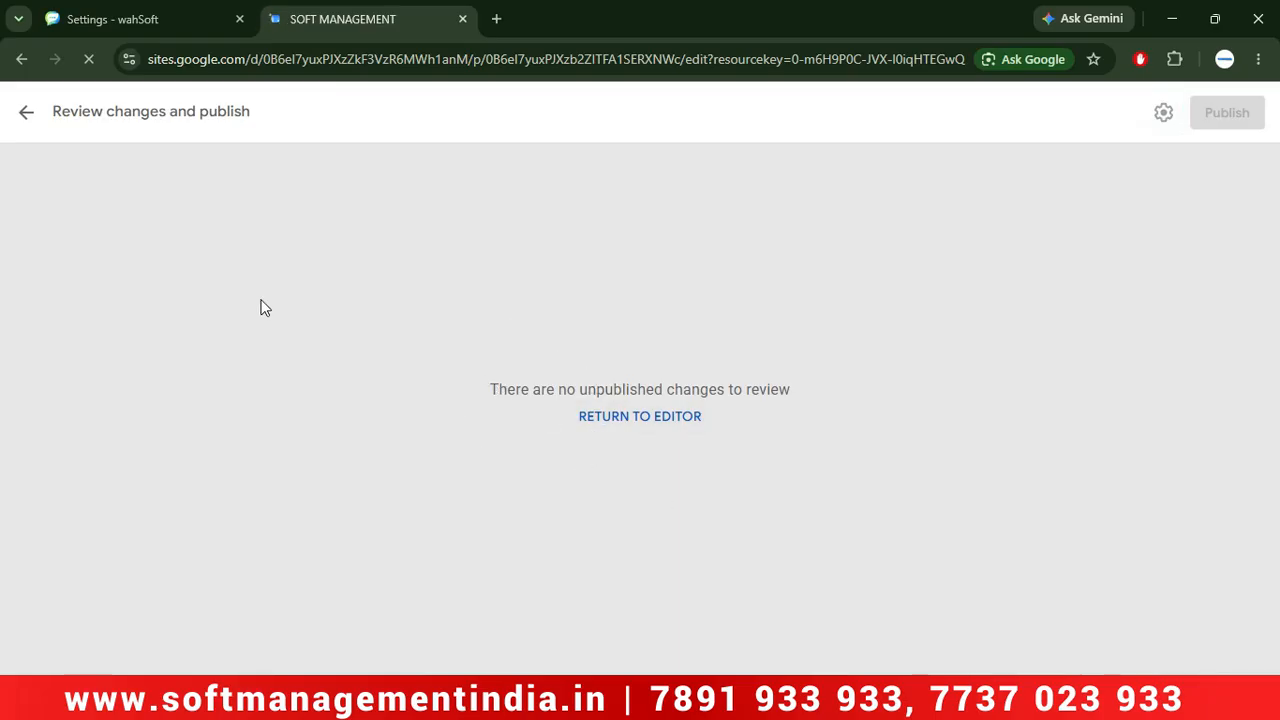
Return to the wahSoft tab and bring the Facebook onboarding popup back to the front.
click(112, 19)
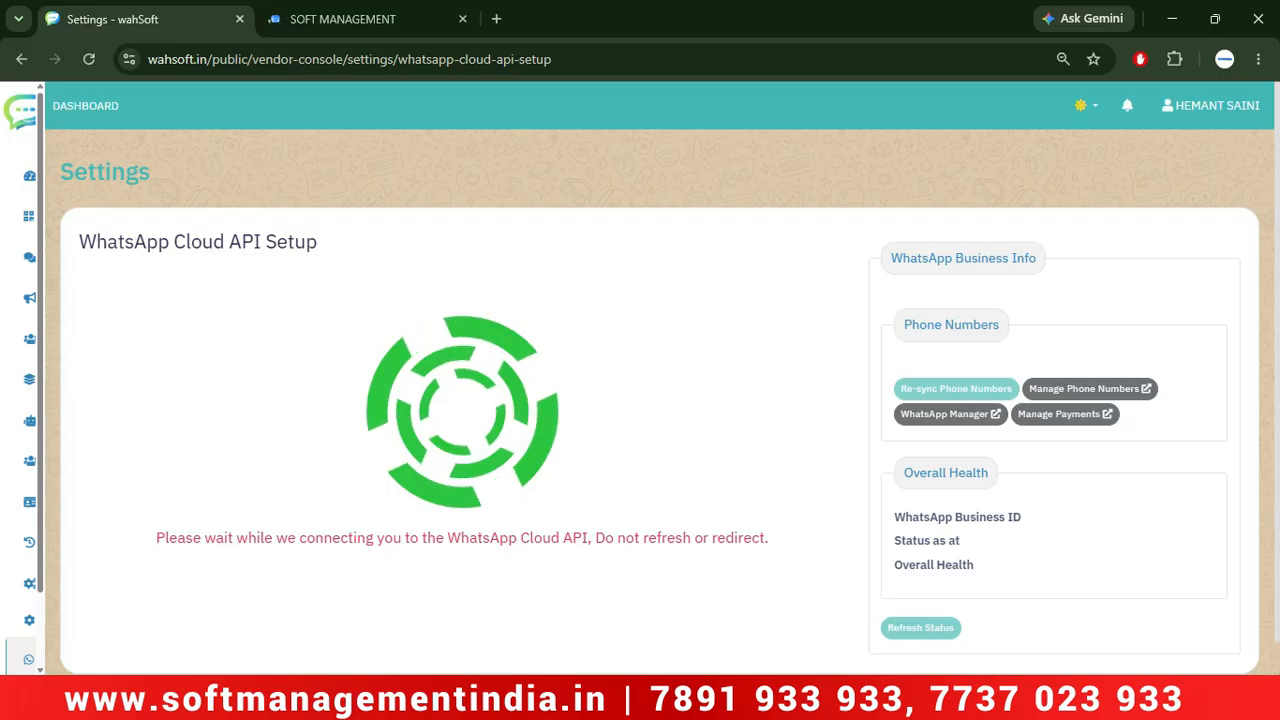
click(736, 698)
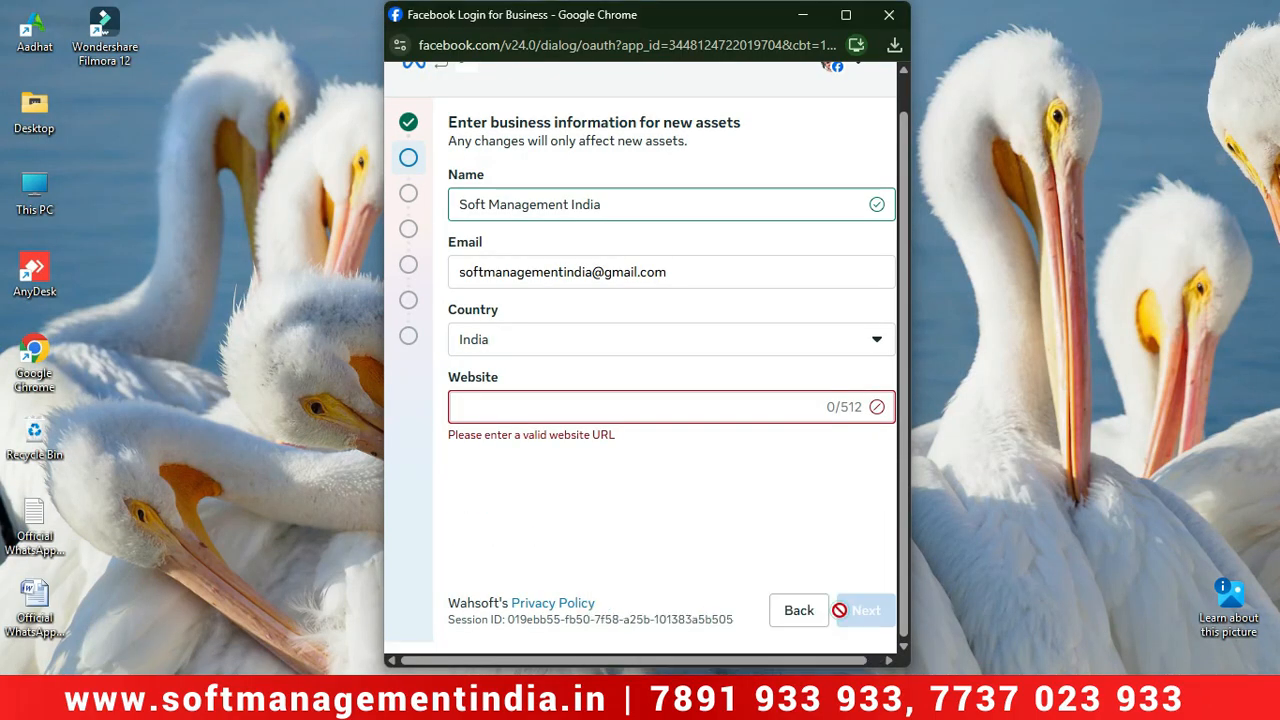
click(838, 610)
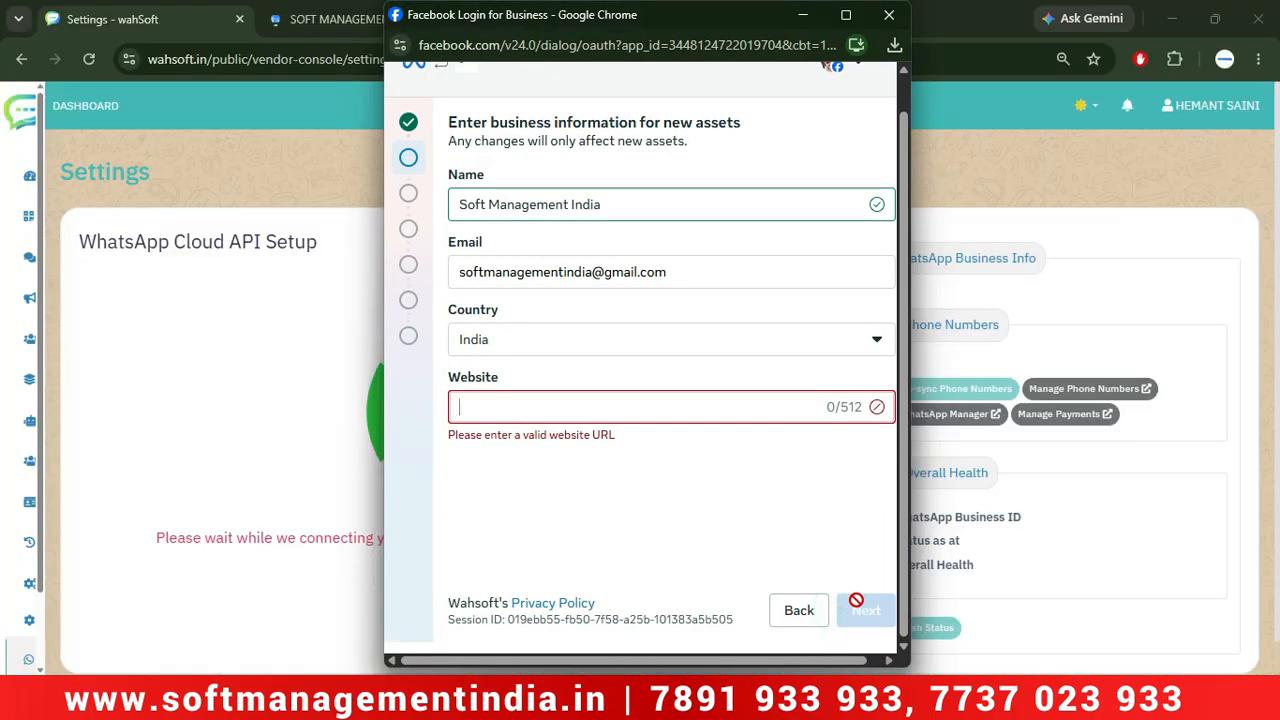
click(495, 412)
click(495, 412)
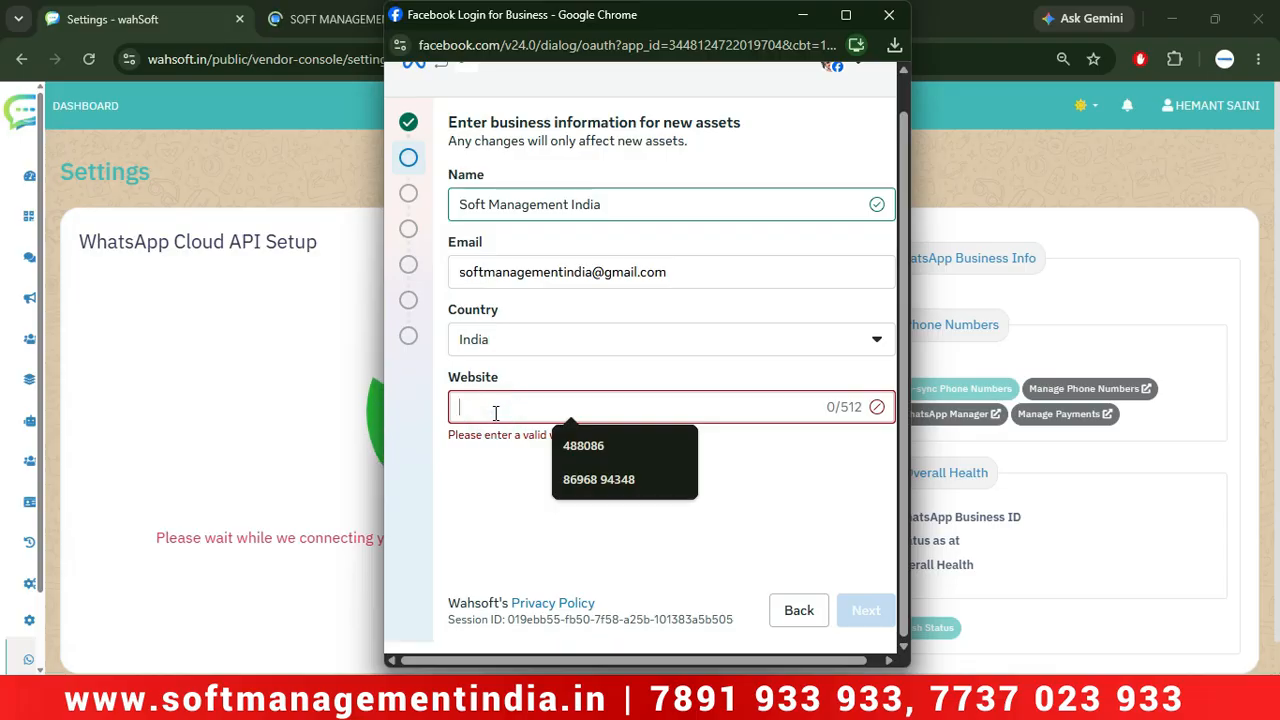
text(www.so)
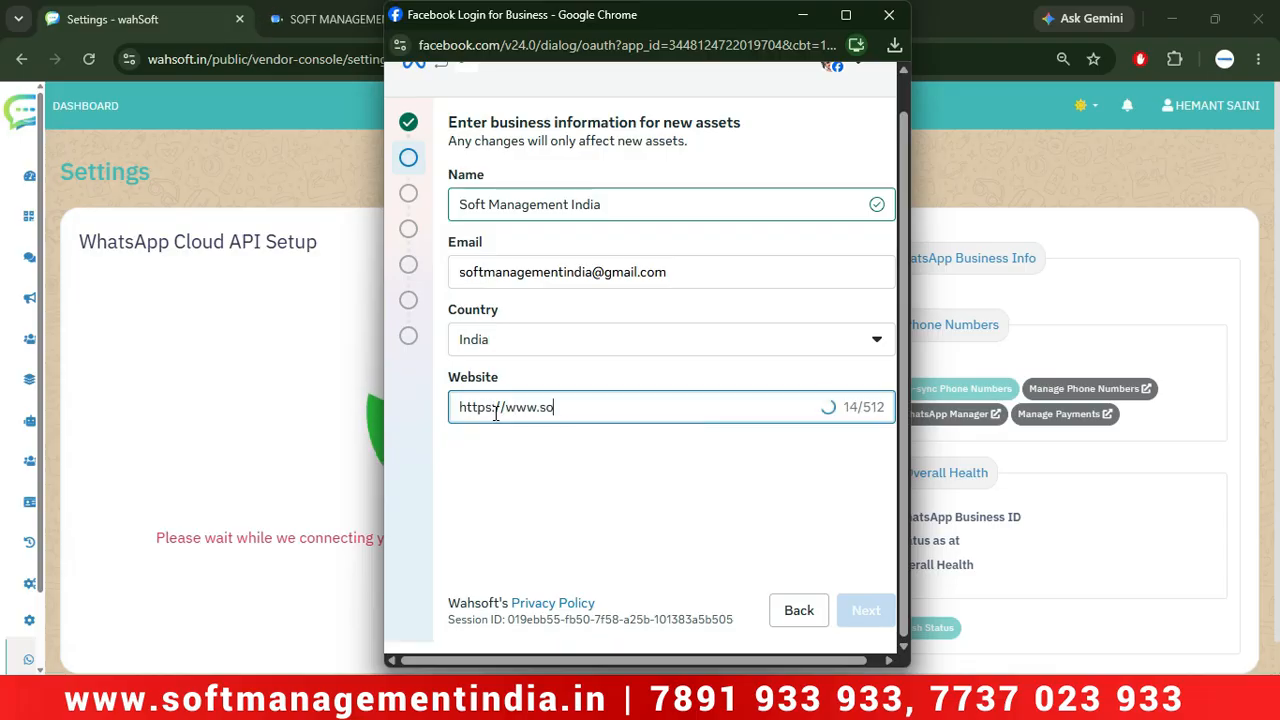
key(BackSpace)
text(oftmanagementindia.in)
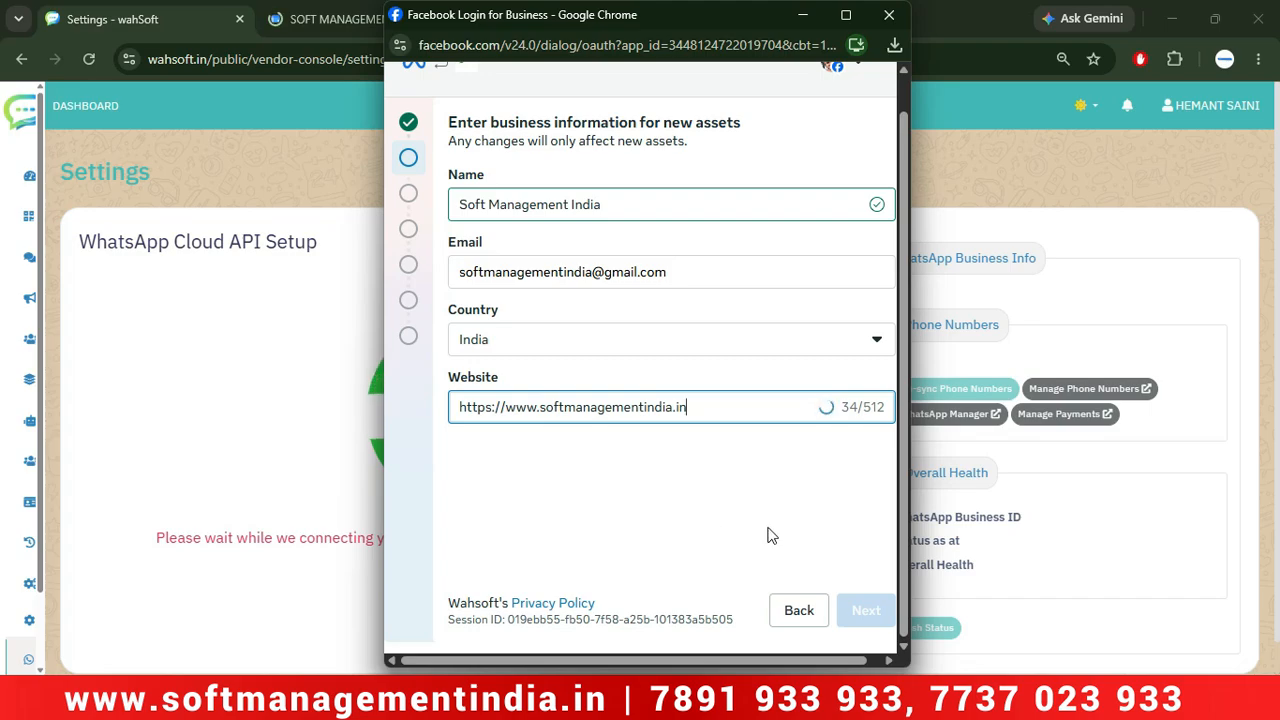
click(862, 610)
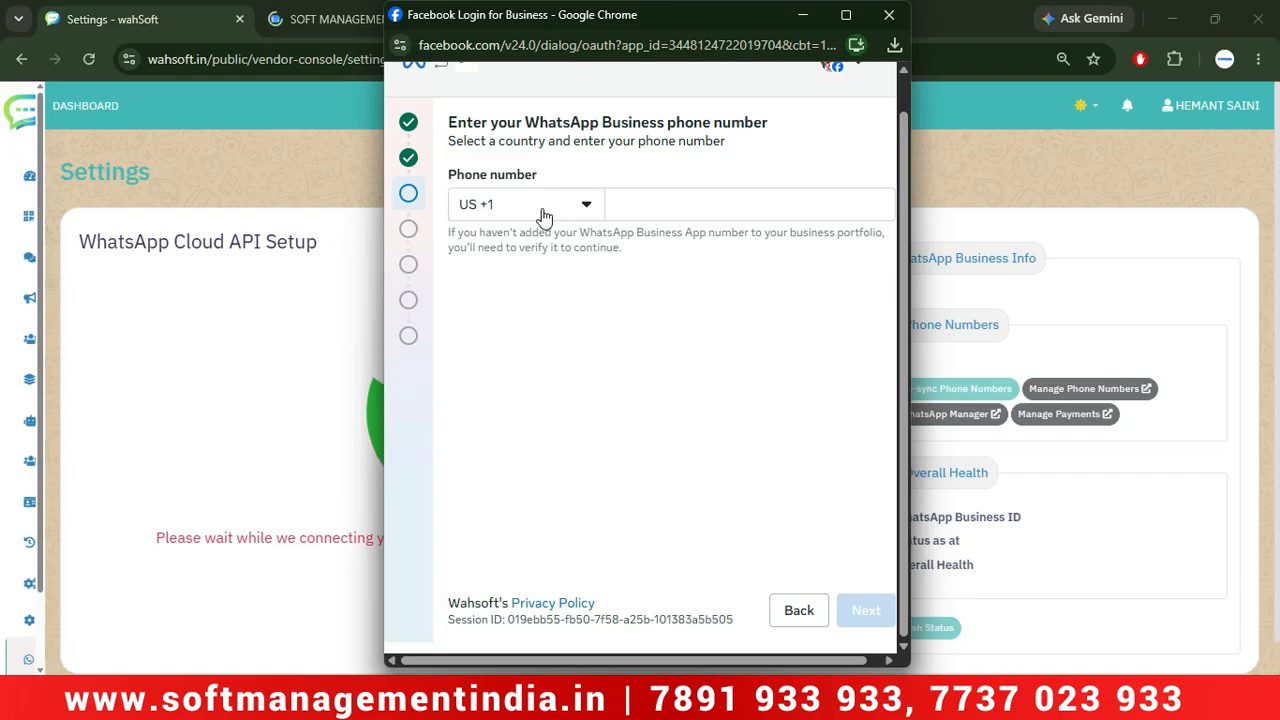
Set the country code to IN +91, enter the WhatsApp Business phone number, and submit.
click(543, 217)
text(in)
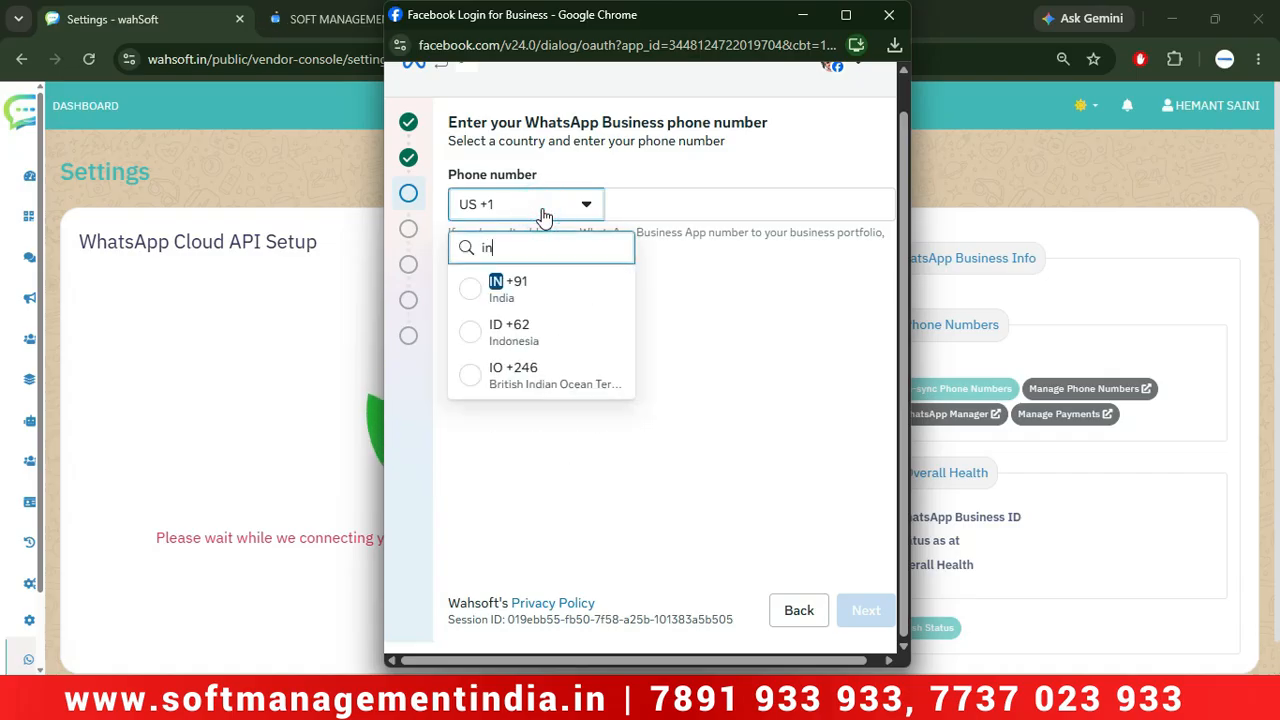
click(517, 293)
click(648, 211)
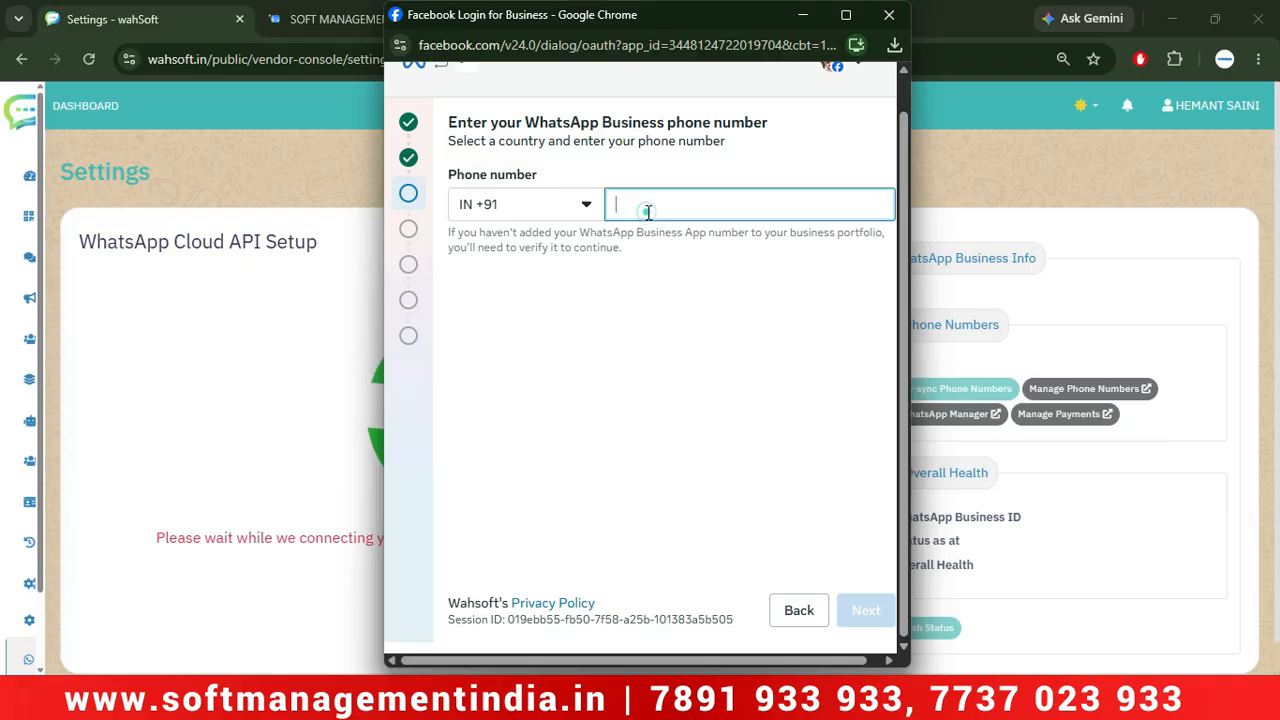
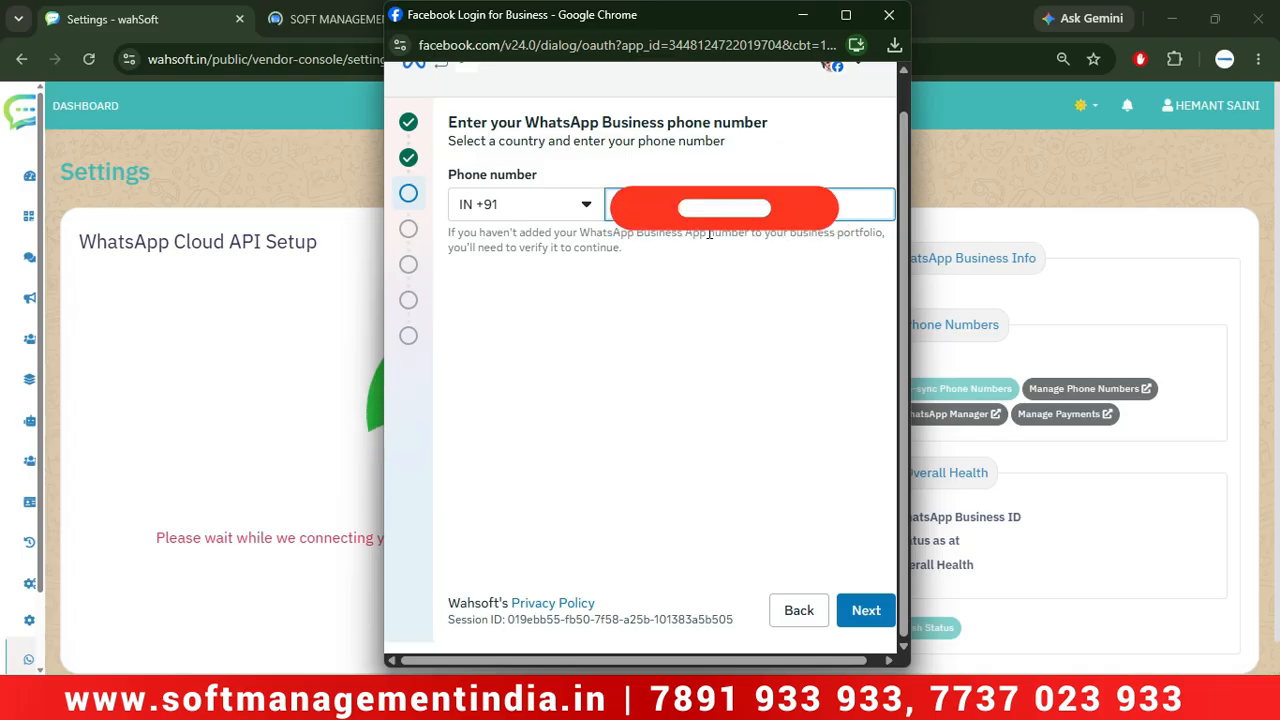
click(866, 612)
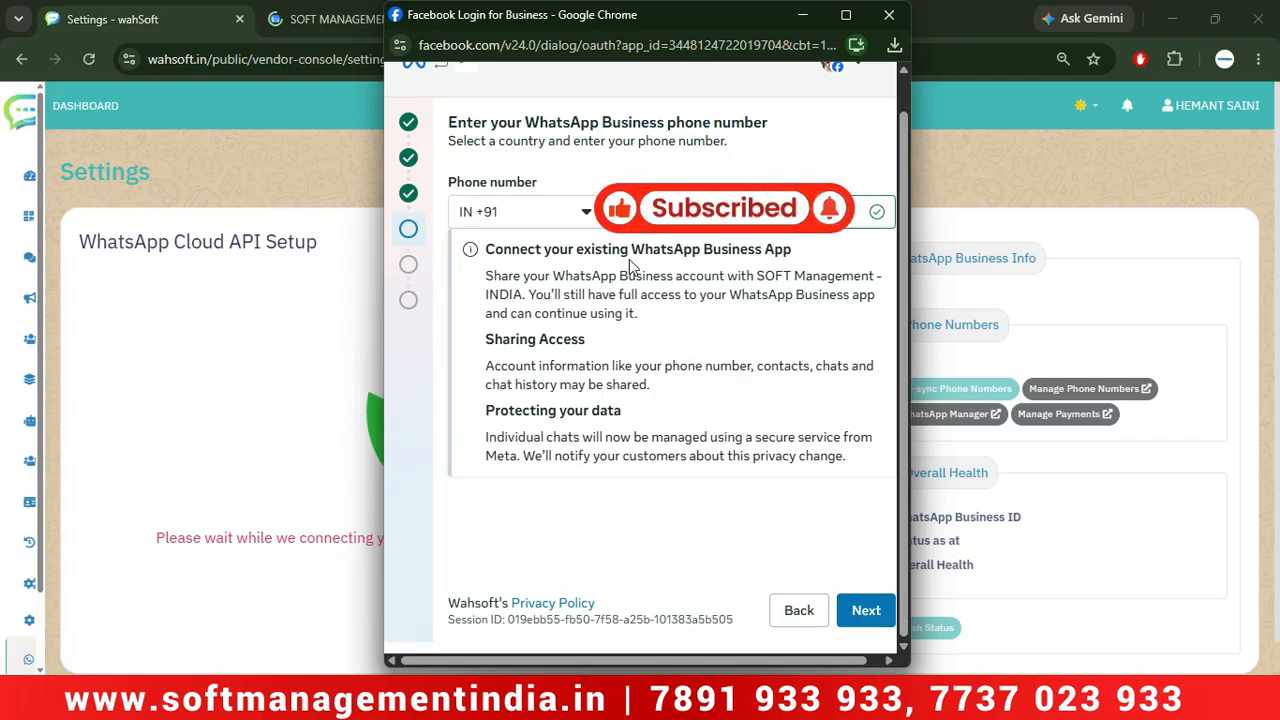
Continue past the existing-app connection notice to reach the QR-code scanning step.
click(876, 611)
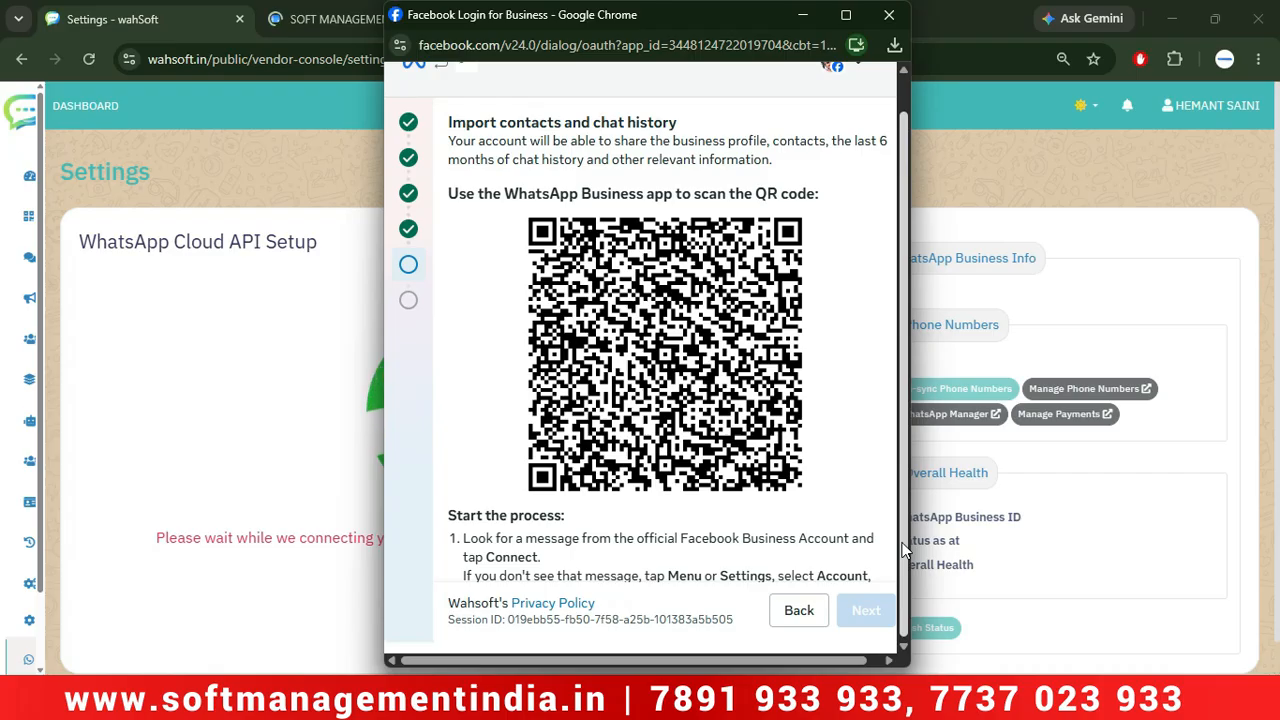
Set the WhatsApp Business account timezone to (GMT+05:30) Asia/Kolkata and continue to the access review.
click(502, 304)
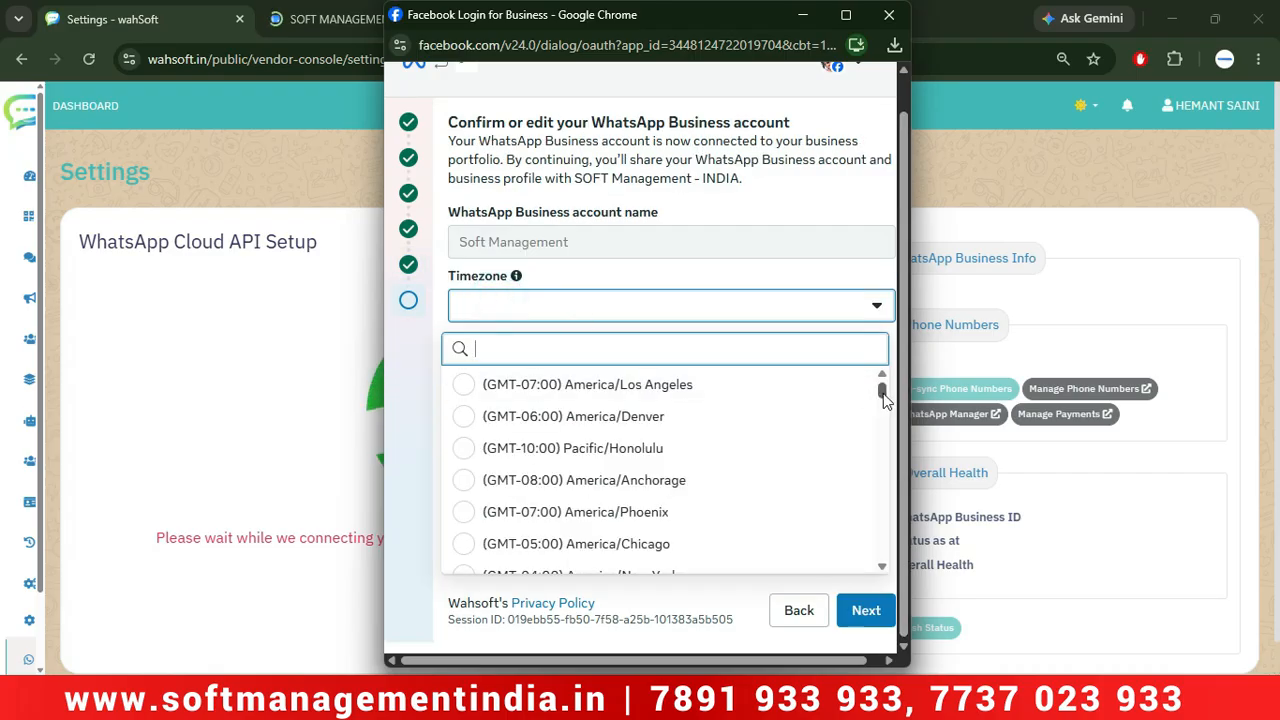
drag(884, 396, 890, 438)
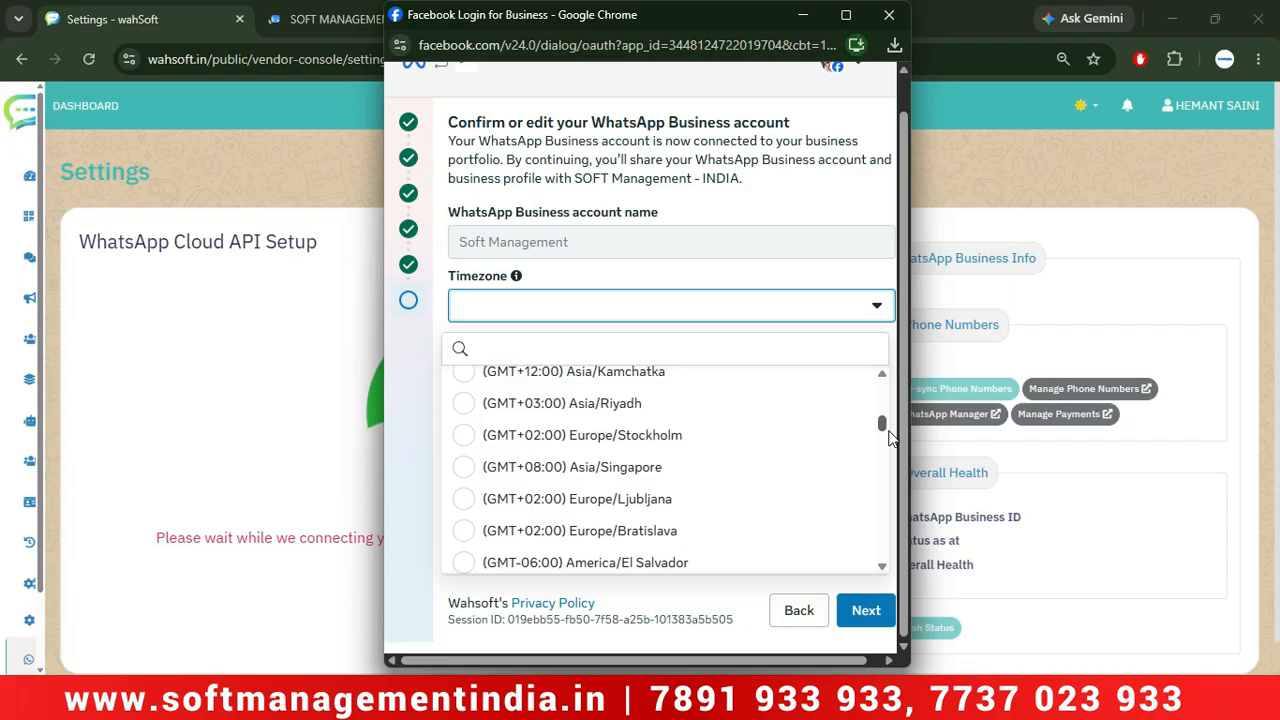
click(530, 347)
text(asia)
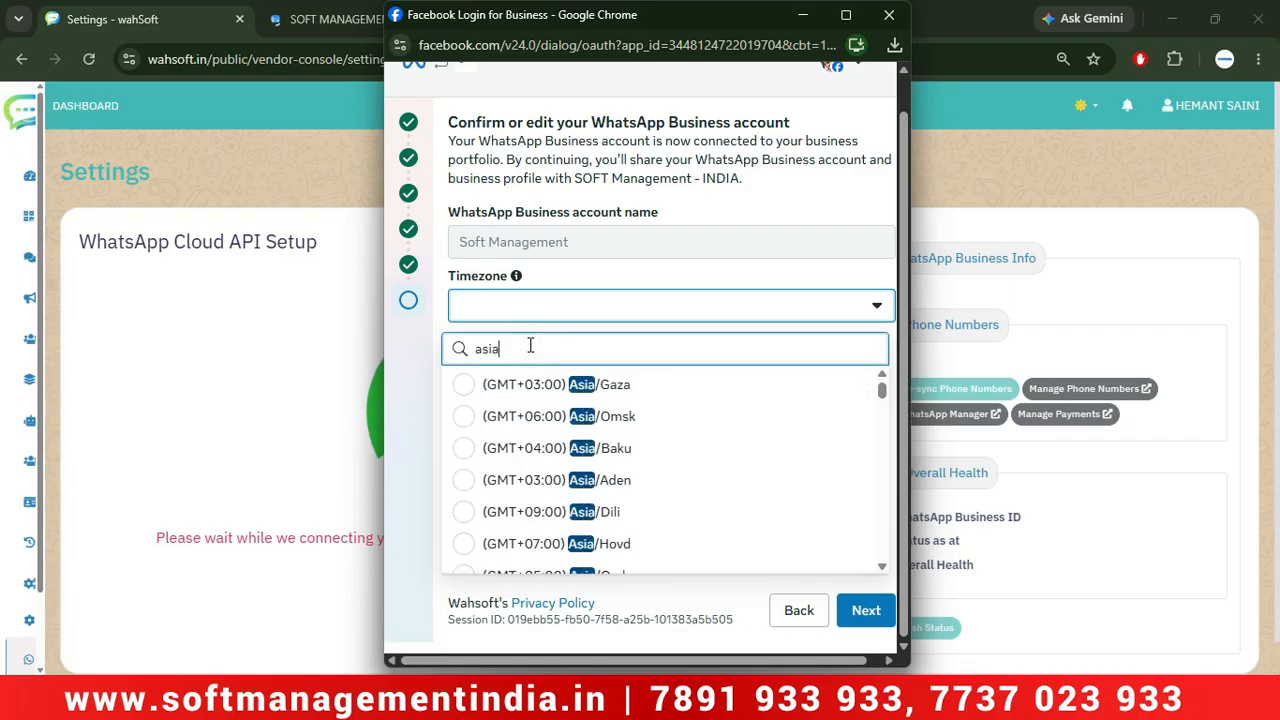
text(/k)
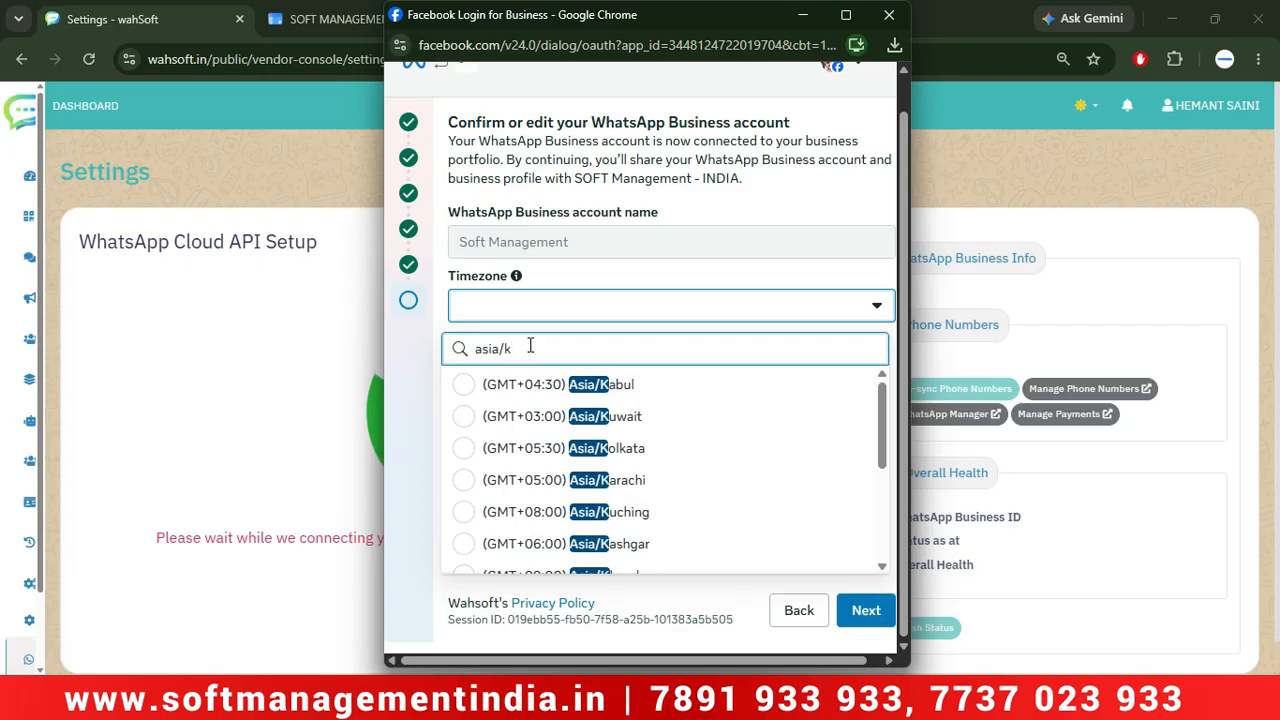
click(466, 448)
click(862, 608)
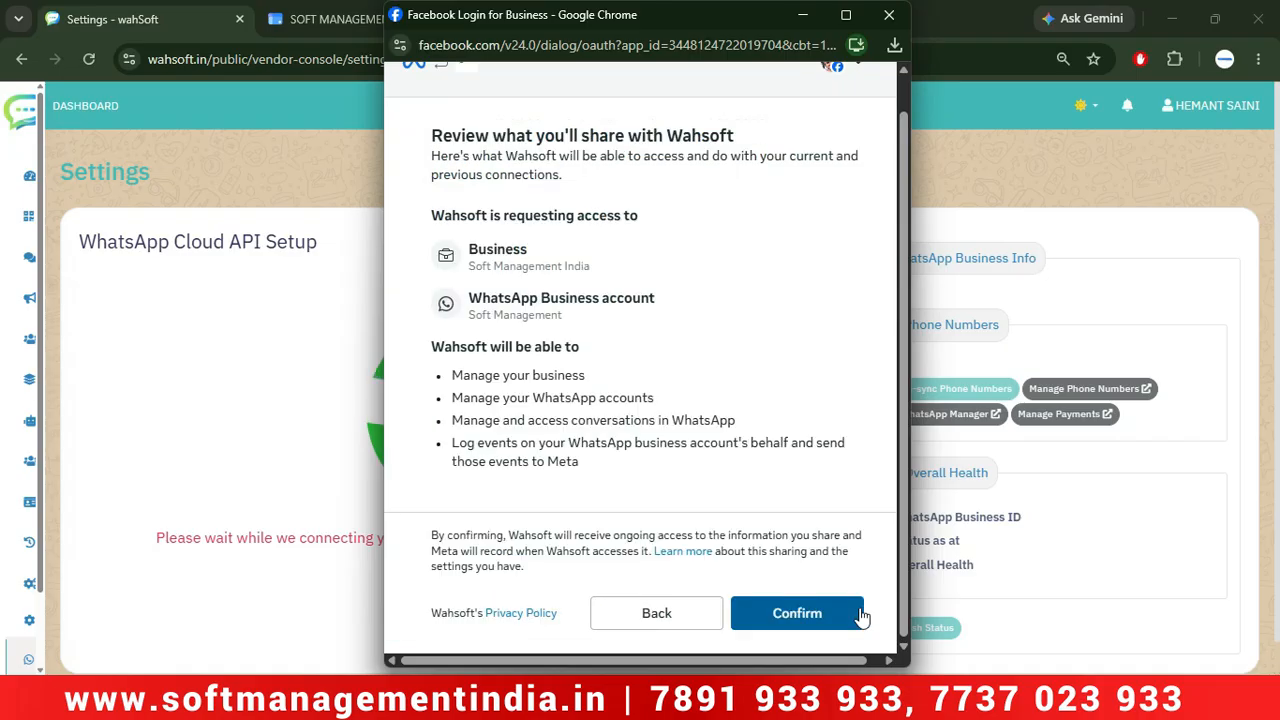
Confirm Wahsoft's requested access so the account connects to SOFT Management - INDIA.
click(787, 617)
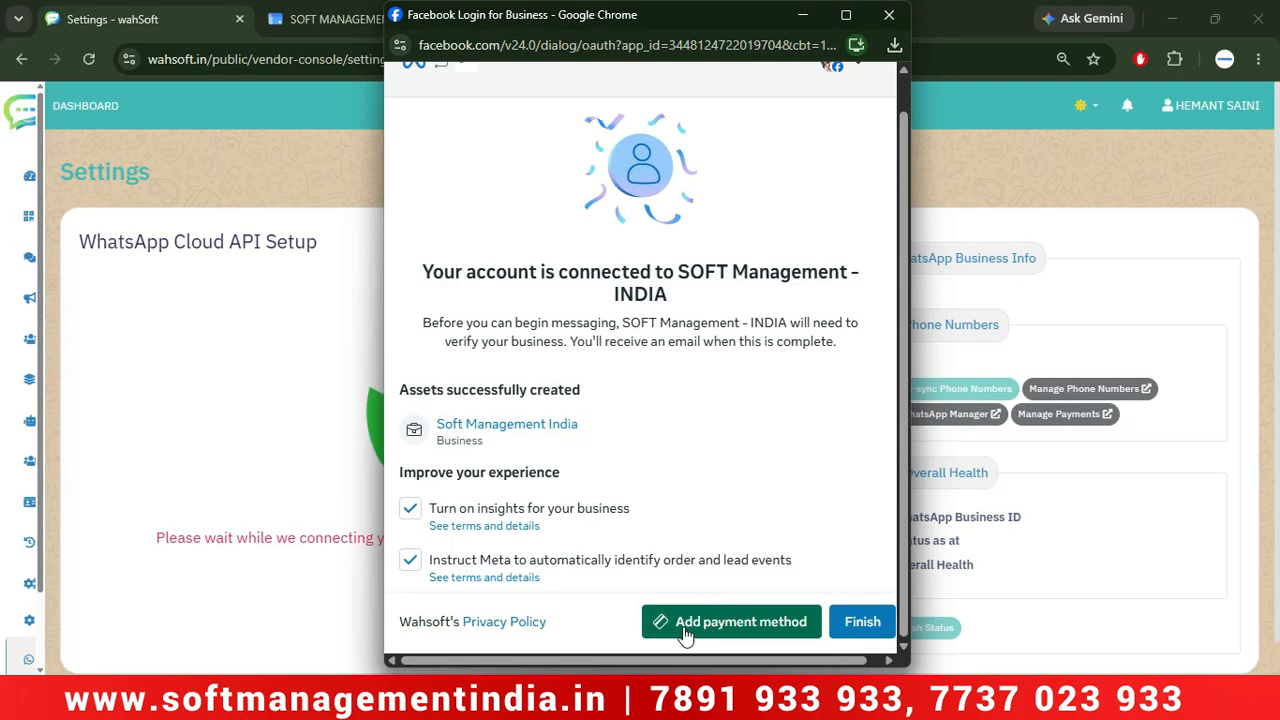
Add a payment method keeping India and Indian Rupee (INR), choosing debit or credit card.
click(746, 633)
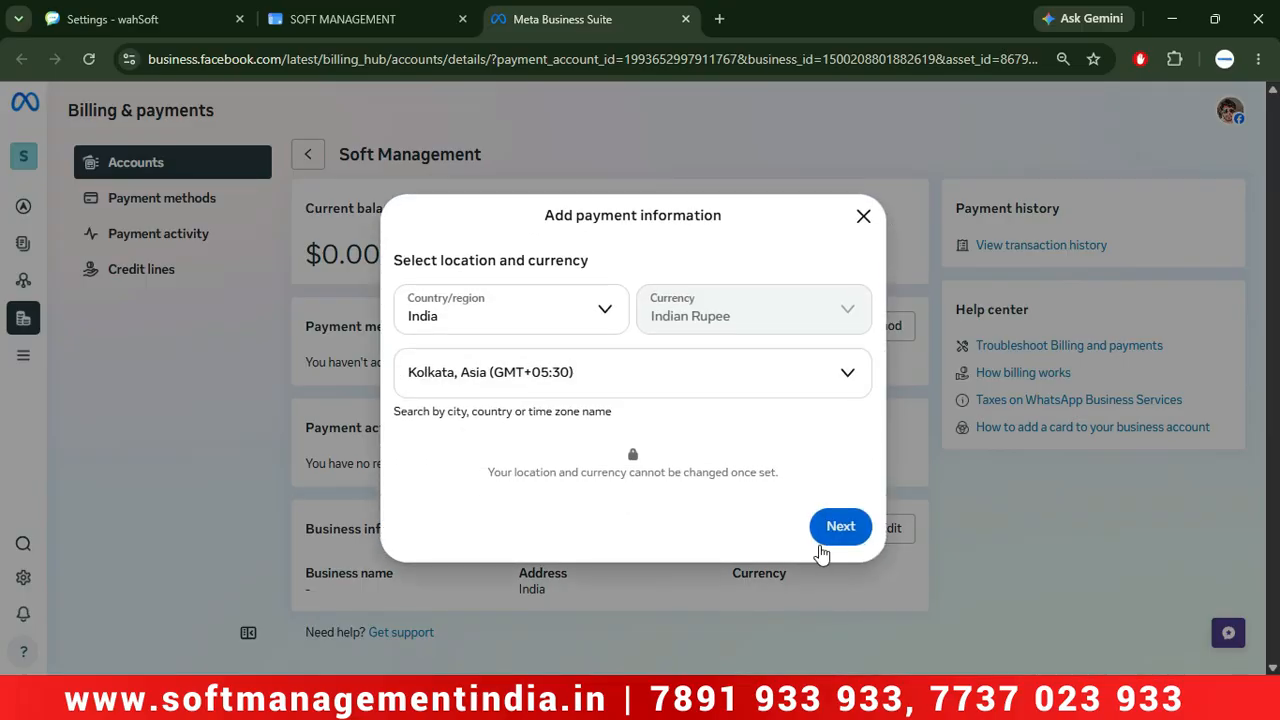
click(838, 530)
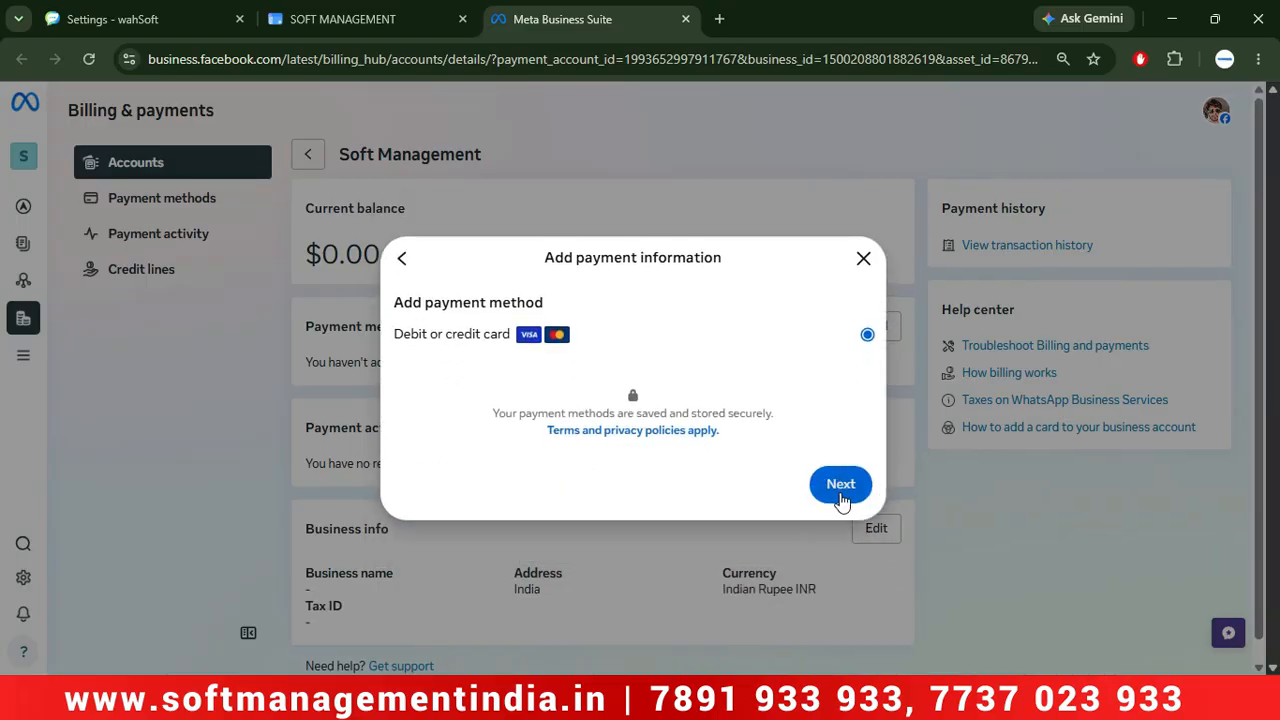
click(840, 484)
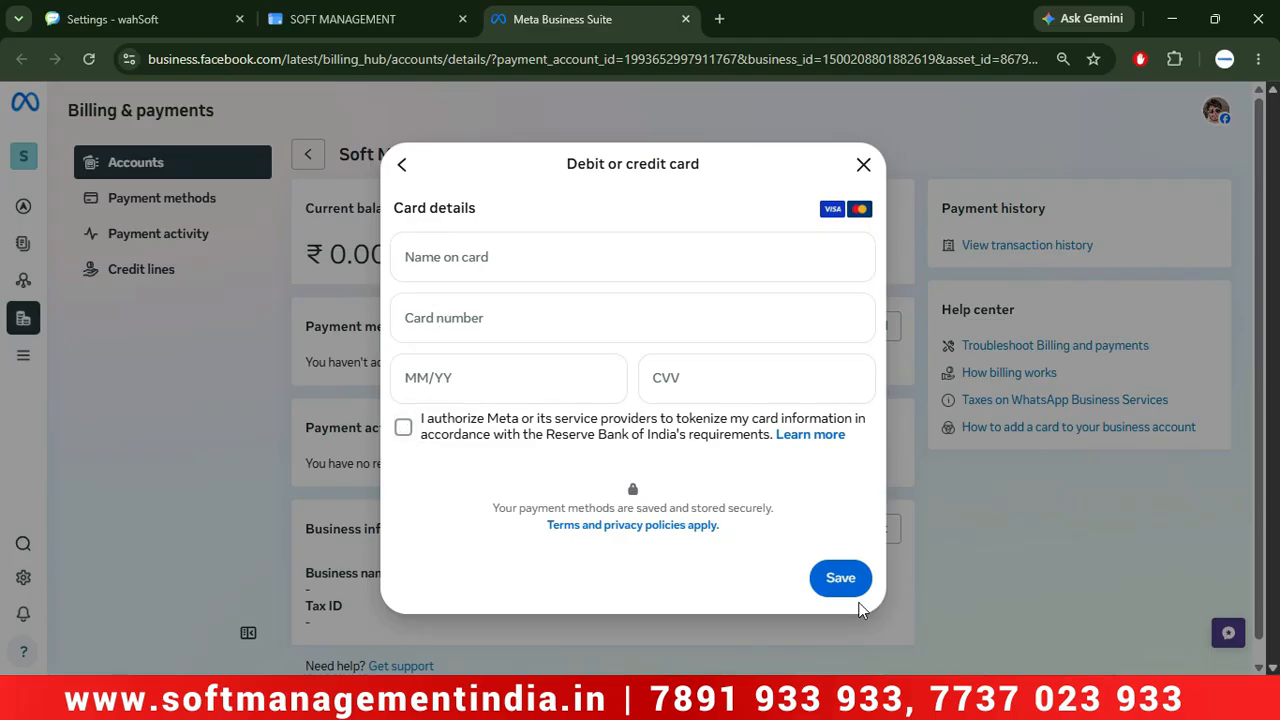
Return to the wahSoft settings page in the SOFT MANAGEMENT browser tab.
click(344, 12)
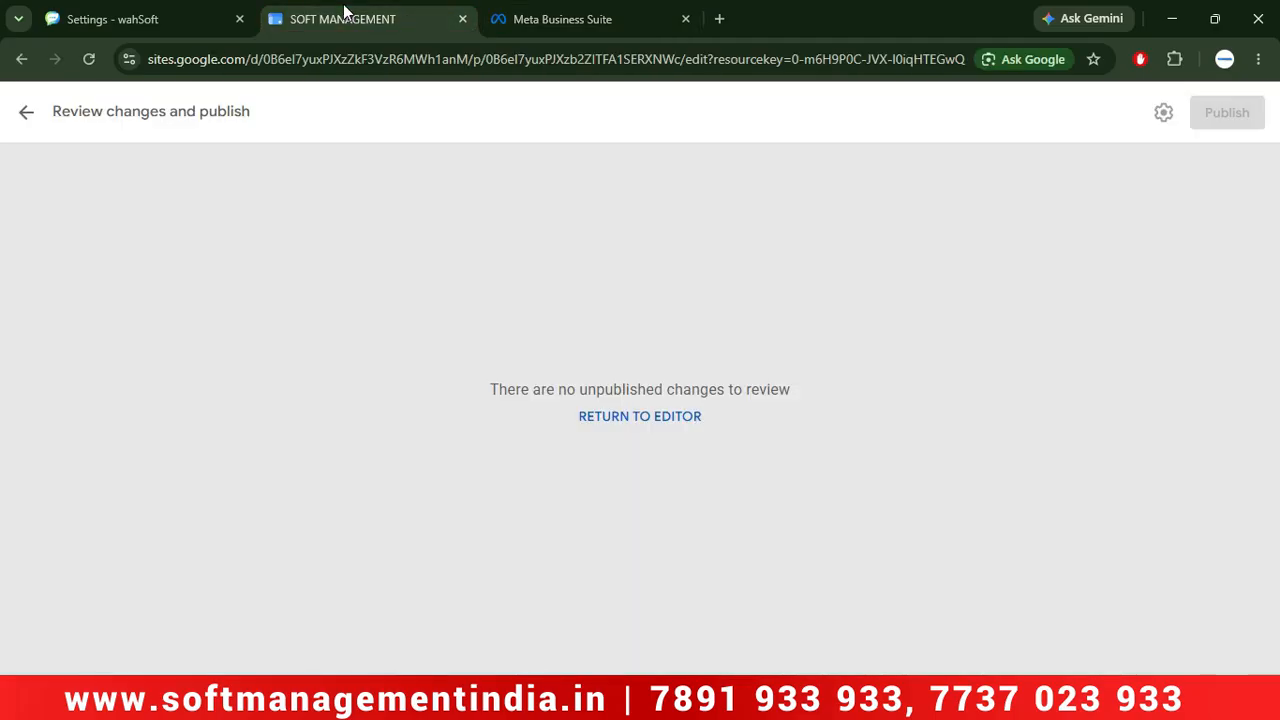
mouse_move(736, 700)
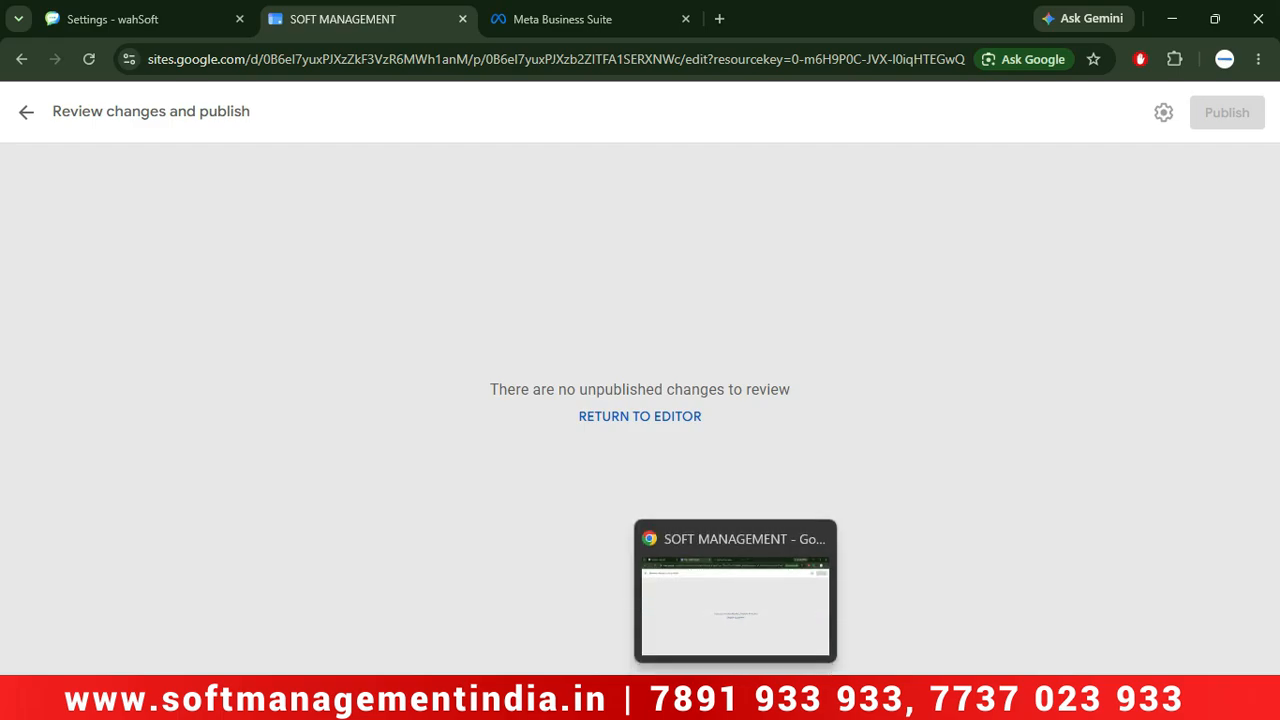
click(727, 638)
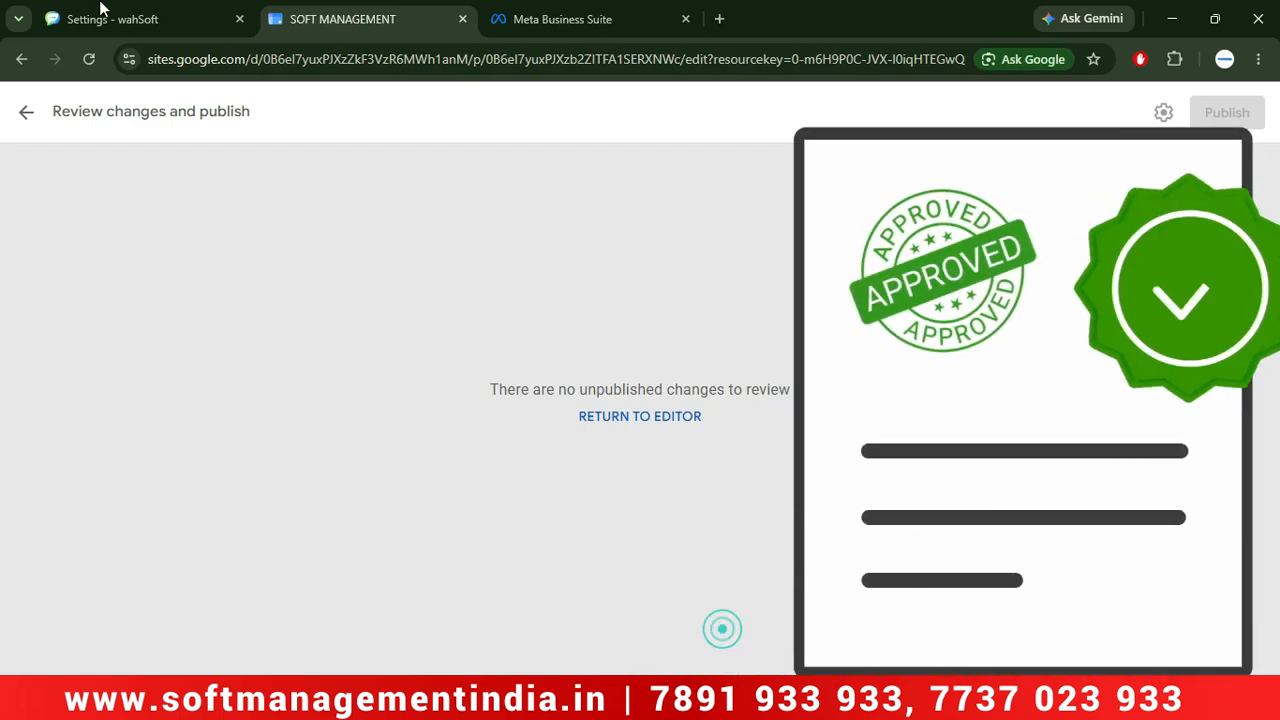
click(85, 8)
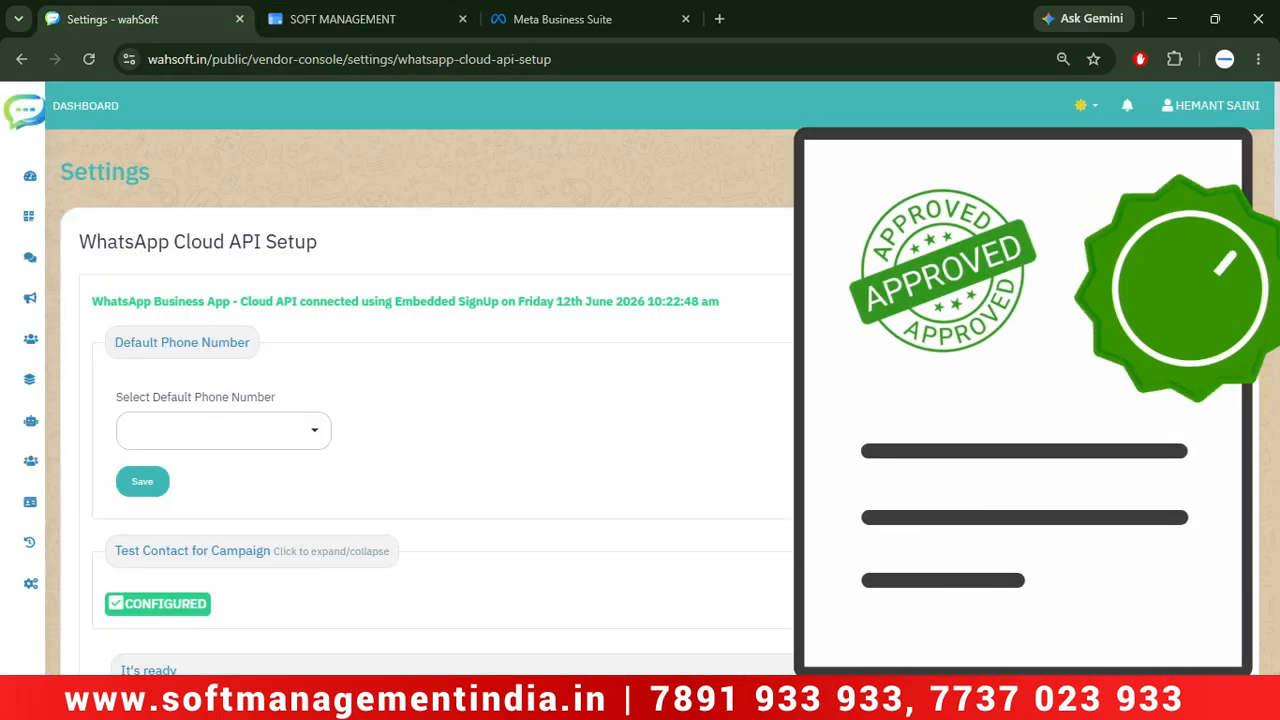
scroll(420, 400, down, 3)
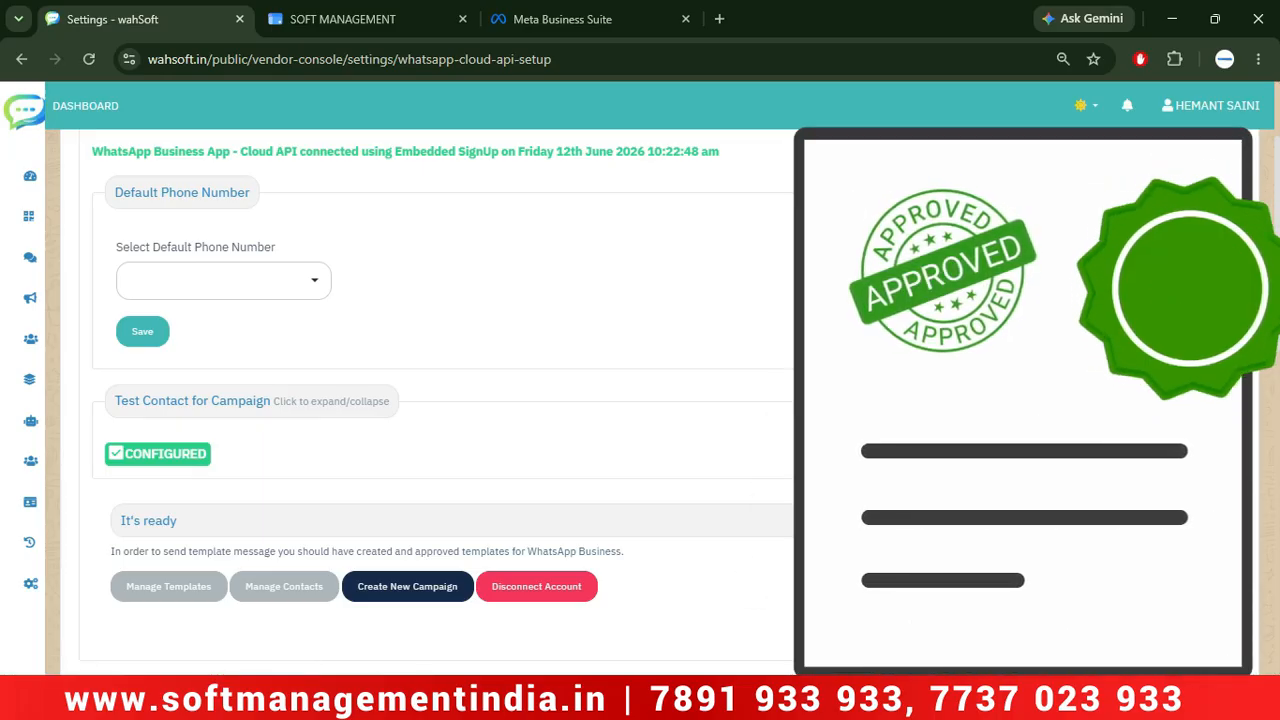
Under Test Contact for Campaign, select the connected business number as default phone number and save.
click(240, 402)
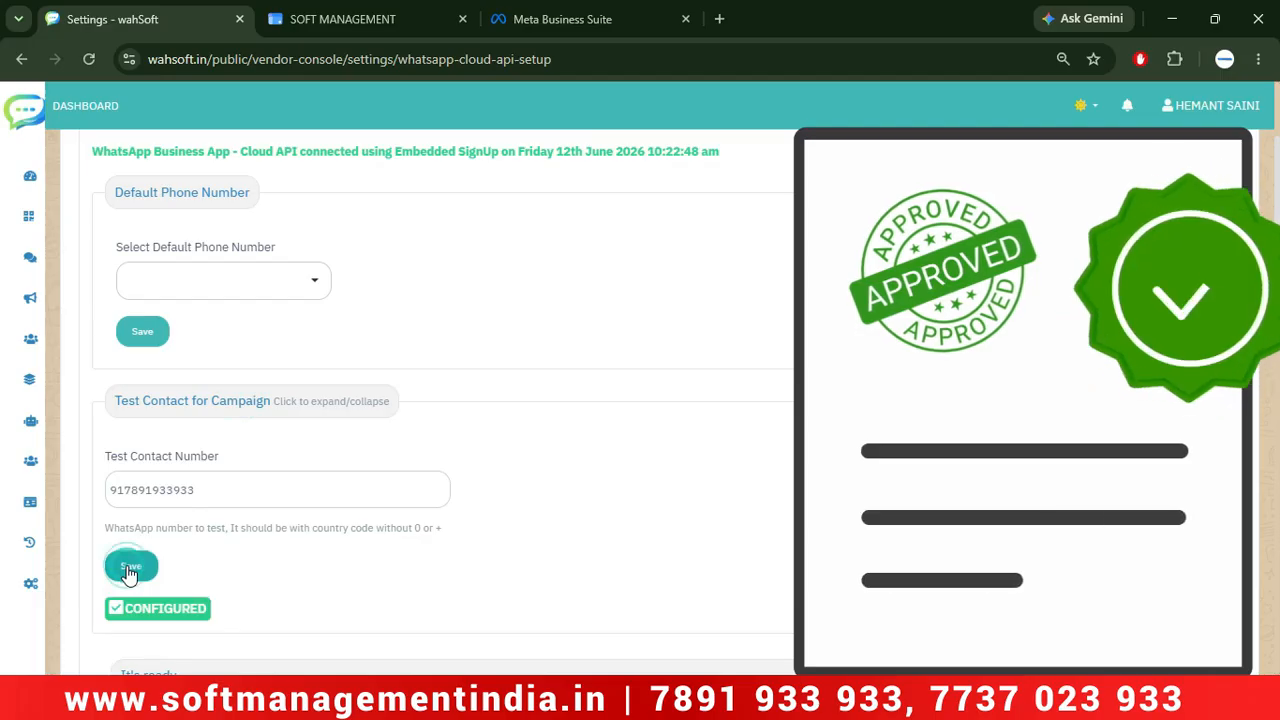
click(301, 276)
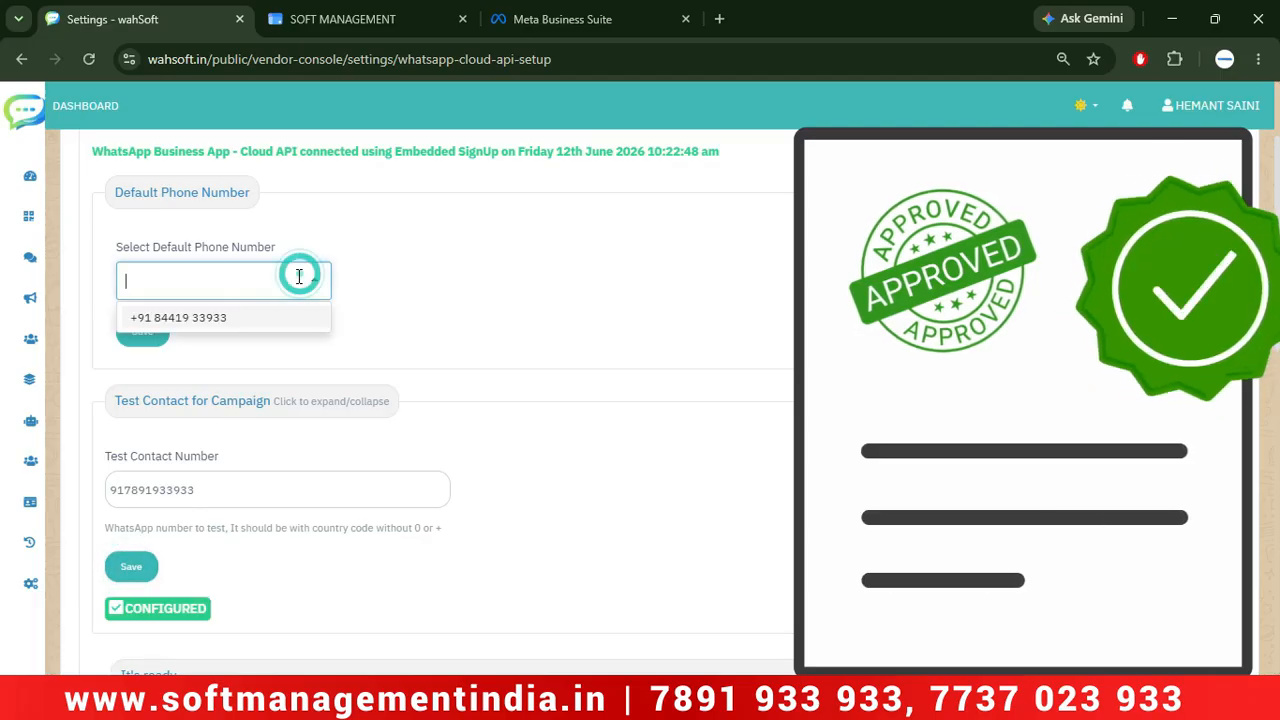
click(213, 322)
click(143, 333)
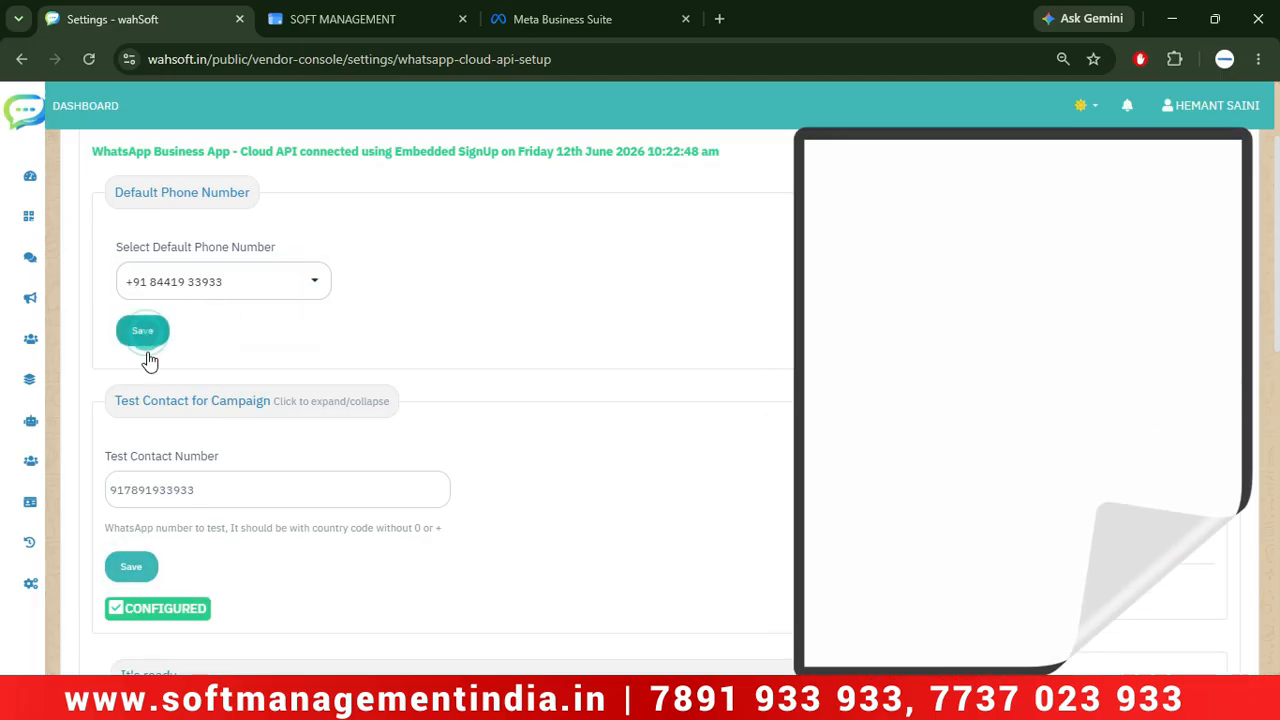
scroll(640, 400, up, 1)
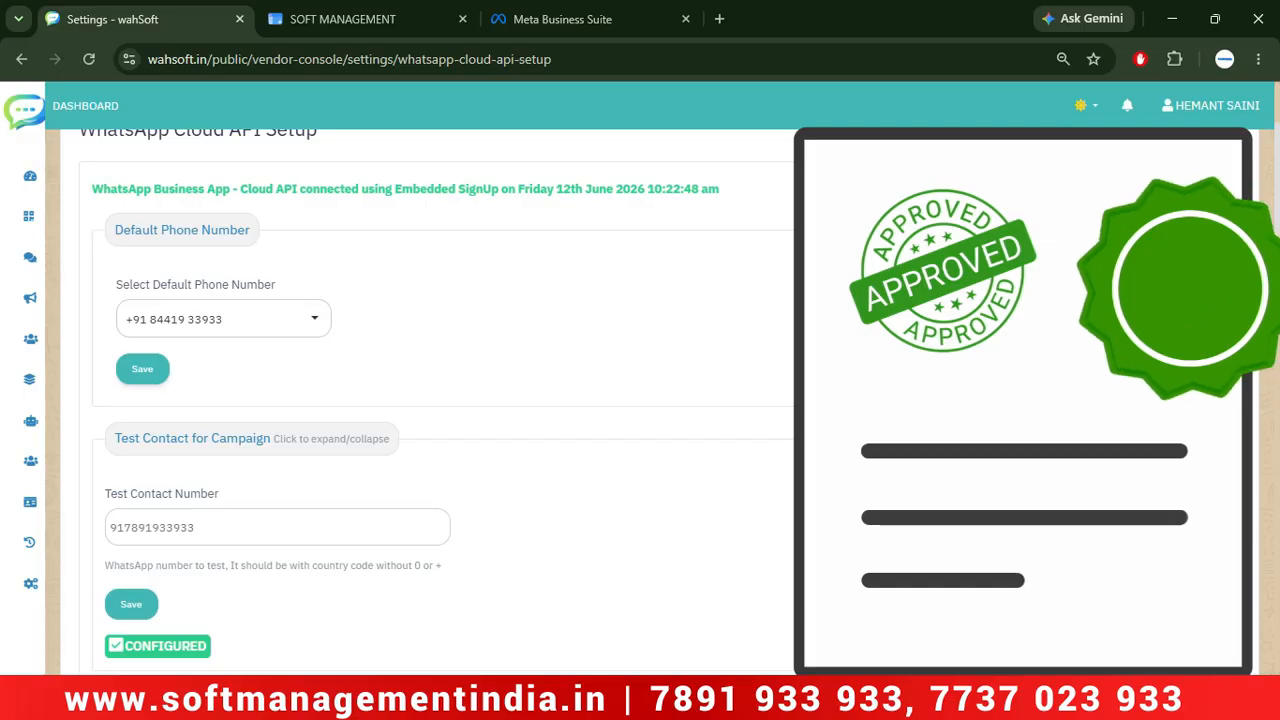
scroll(436, 400, down, 3)
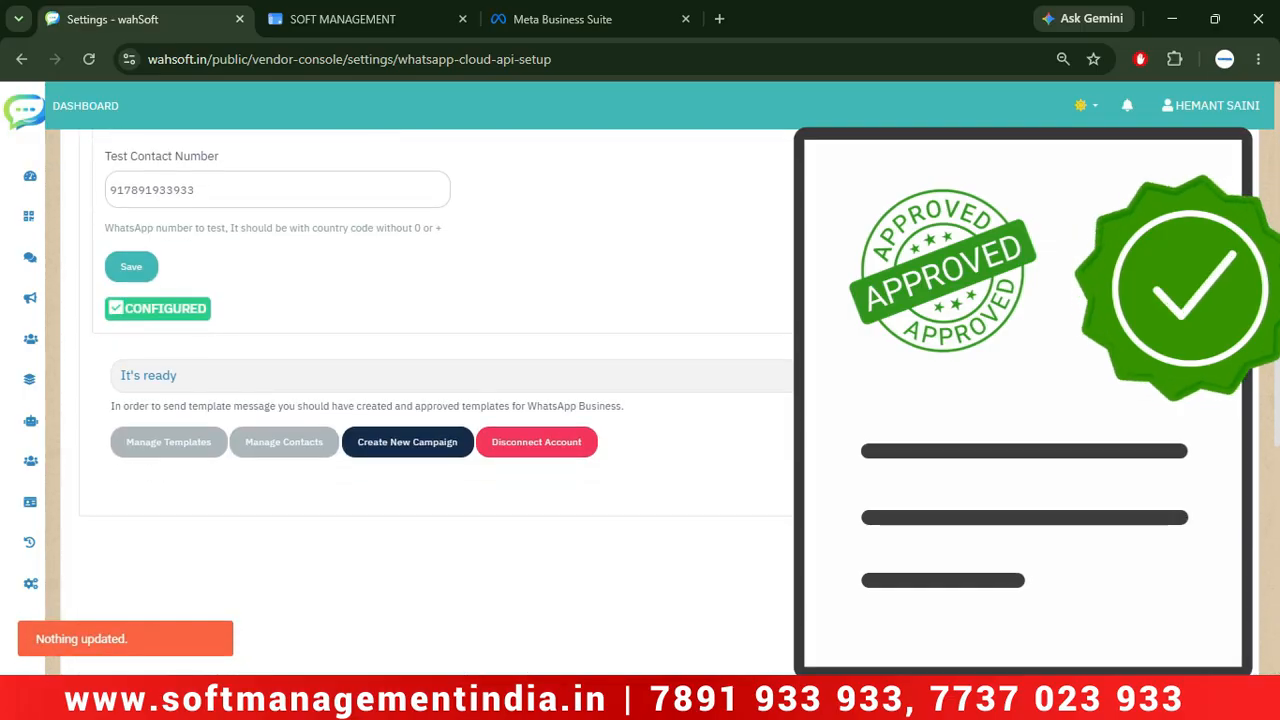
scroll(436, 400, up, 2)
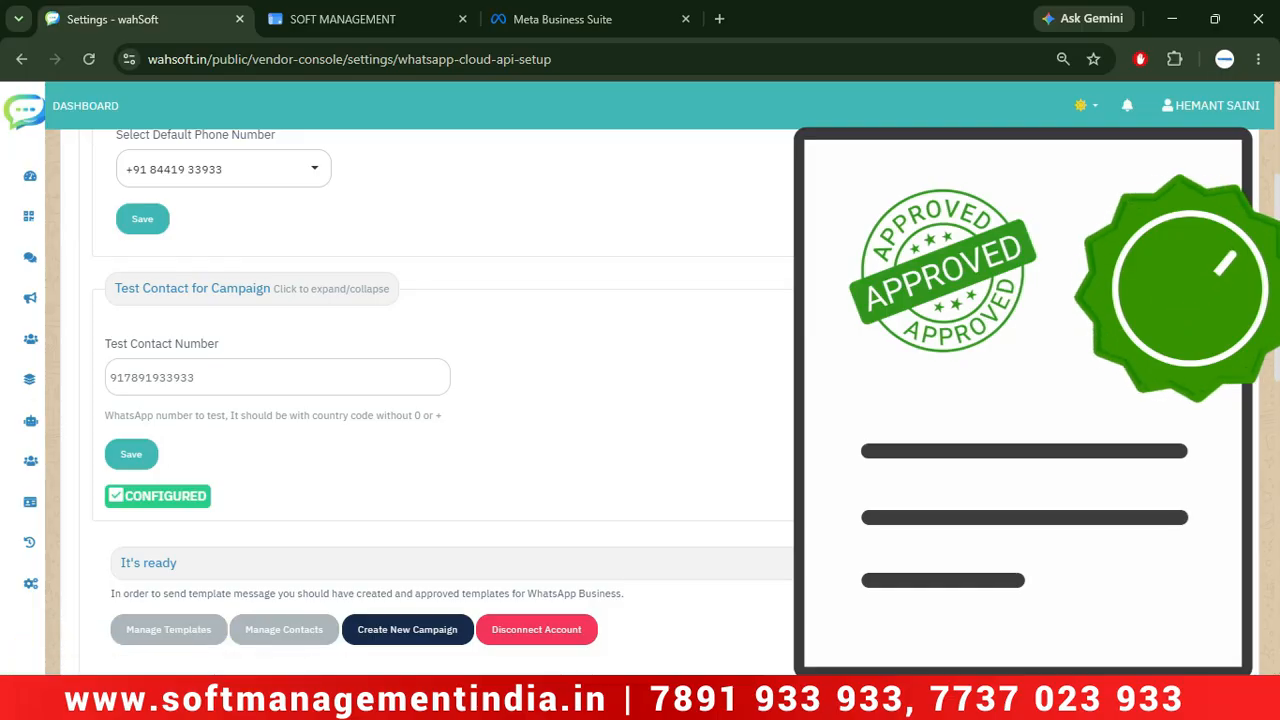
scroll(790, 451, down, 5)
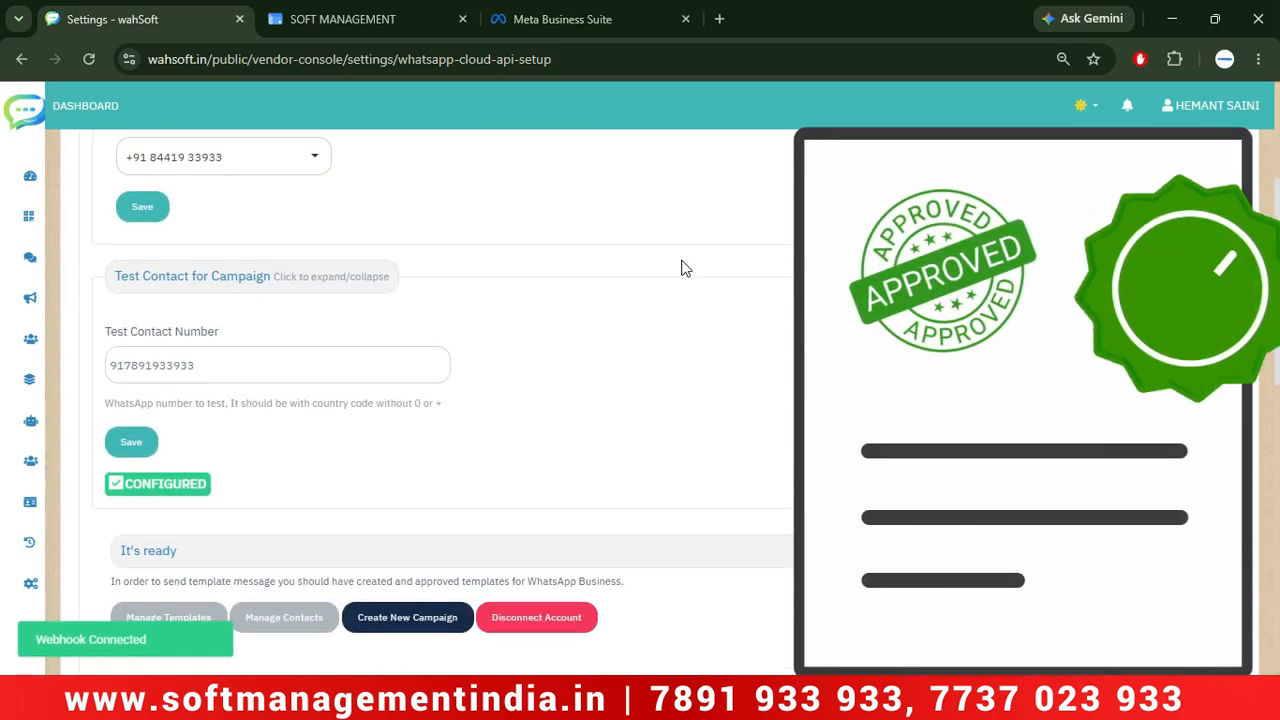
Copy the API access token and vendor UID from wahSoft's API Access settings into Aadhat.
mouse_move(43, 612)
click(71, 585)
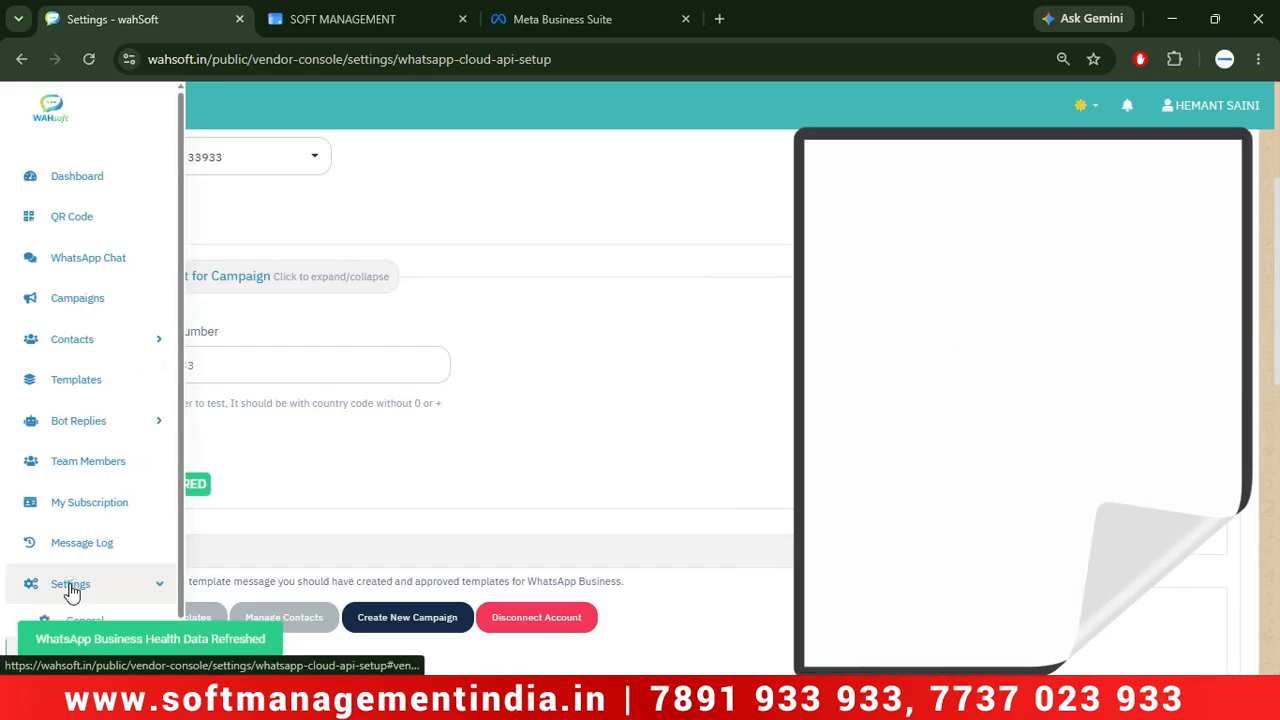
scroll(72, 590, down, 2)
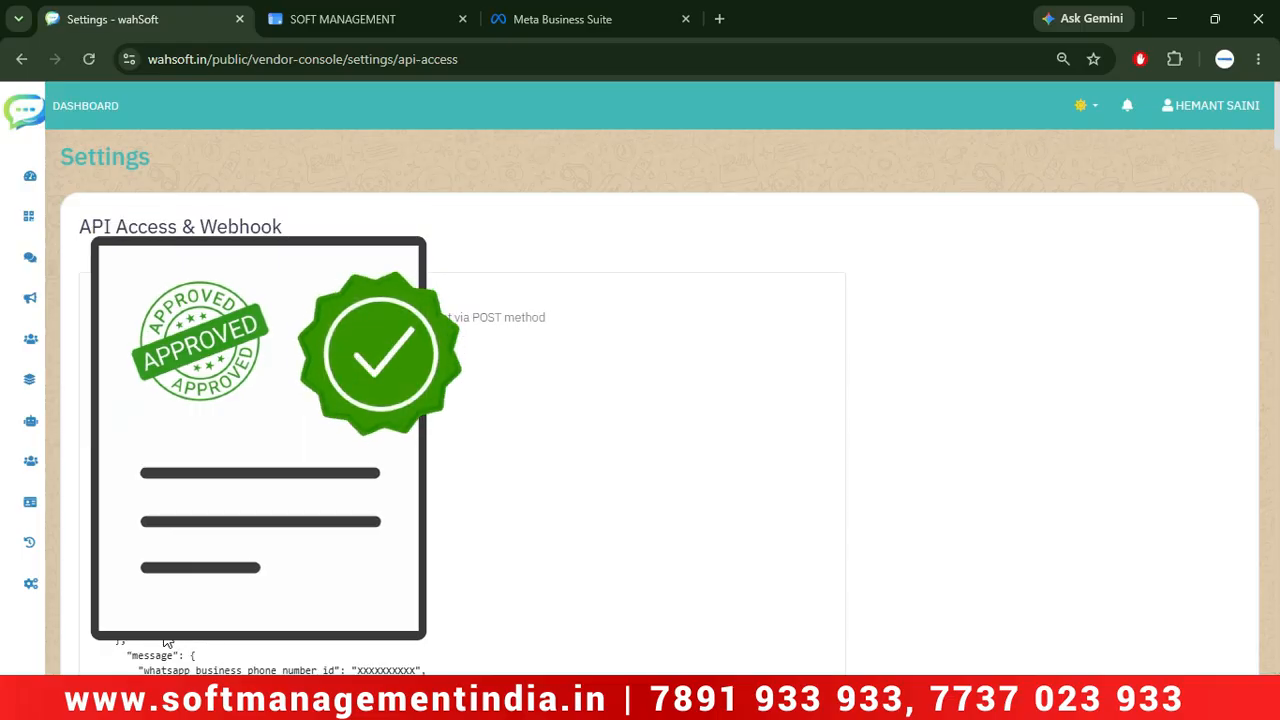
scroll(166, 641, down, 10)
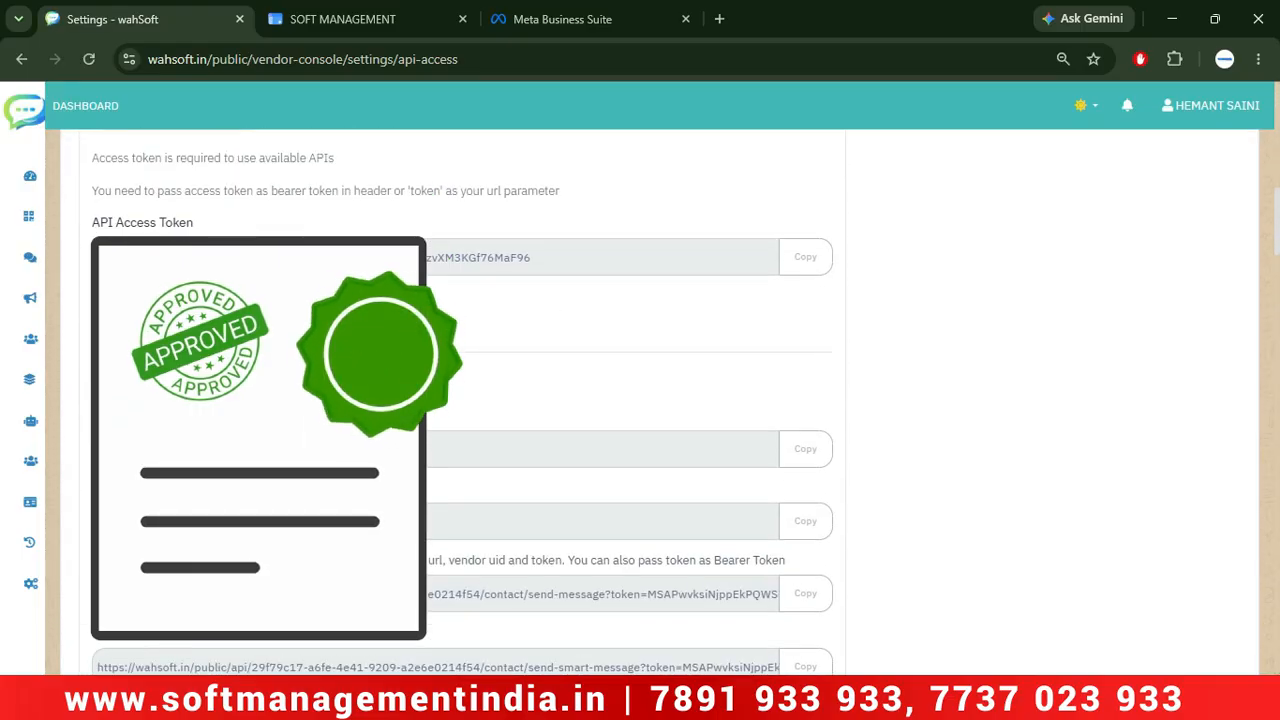
click(800, 265)
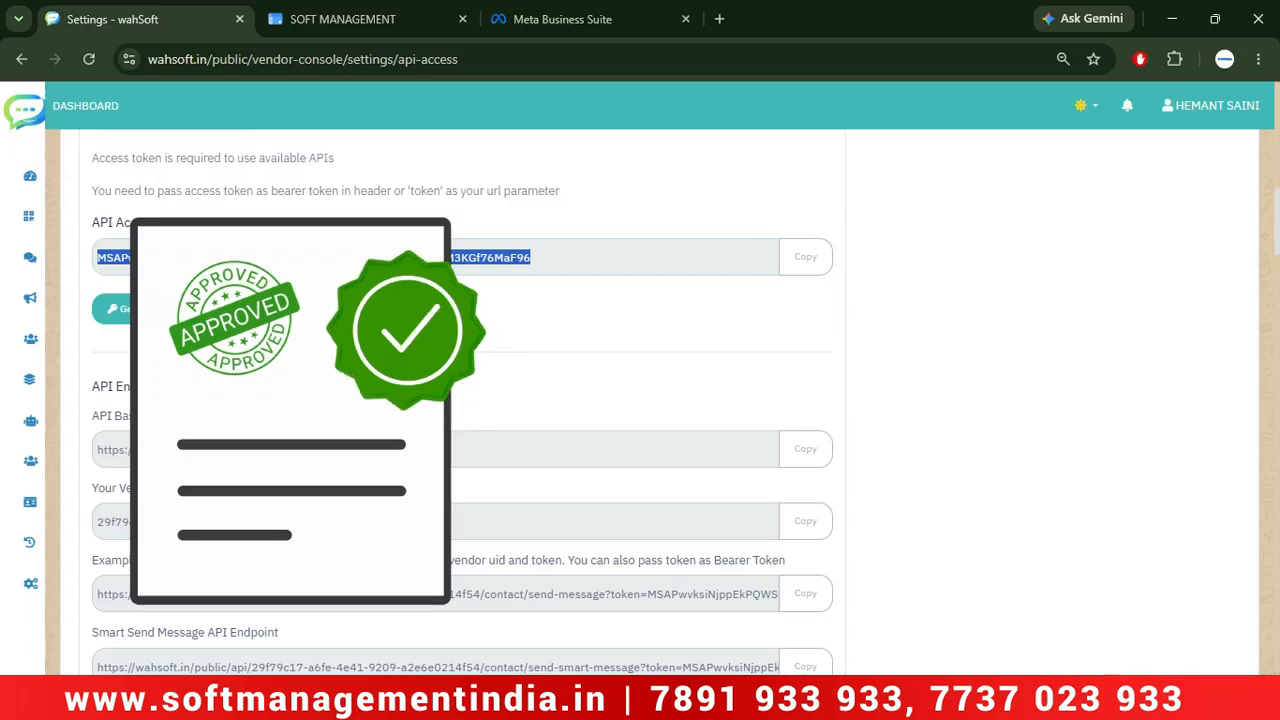
scroll(460, 400, up, 1)
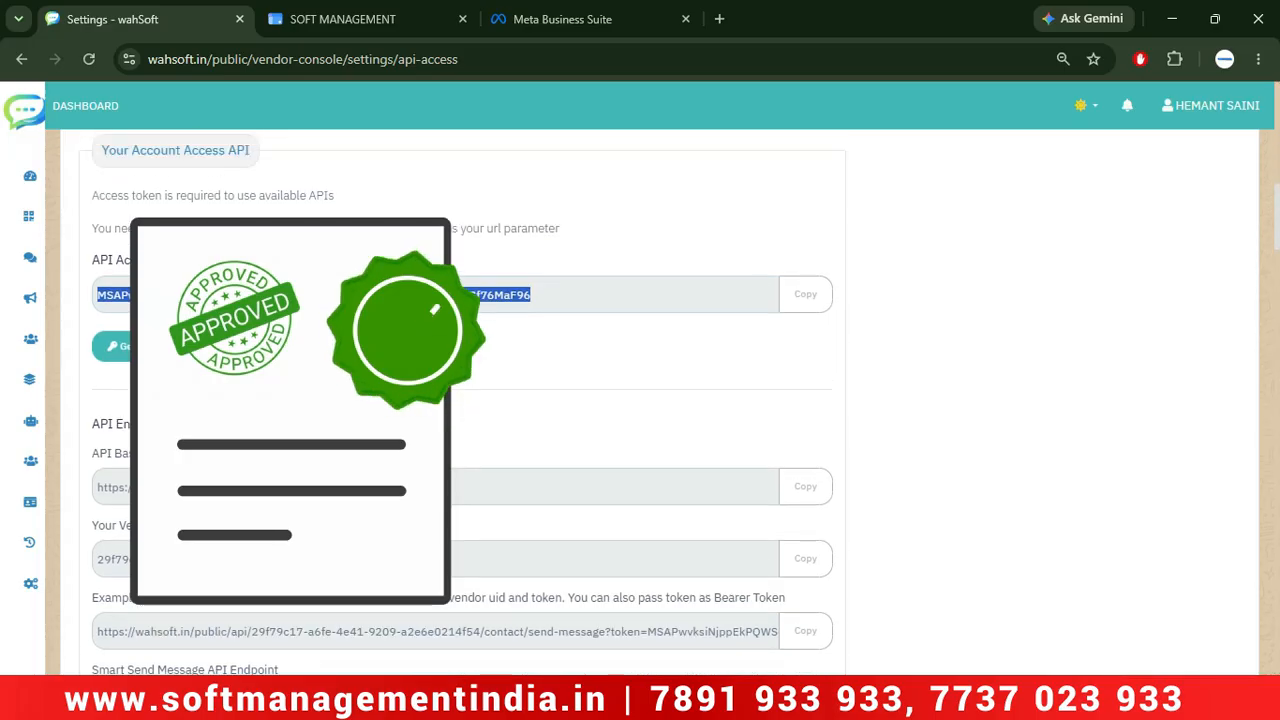
click(800, 560)
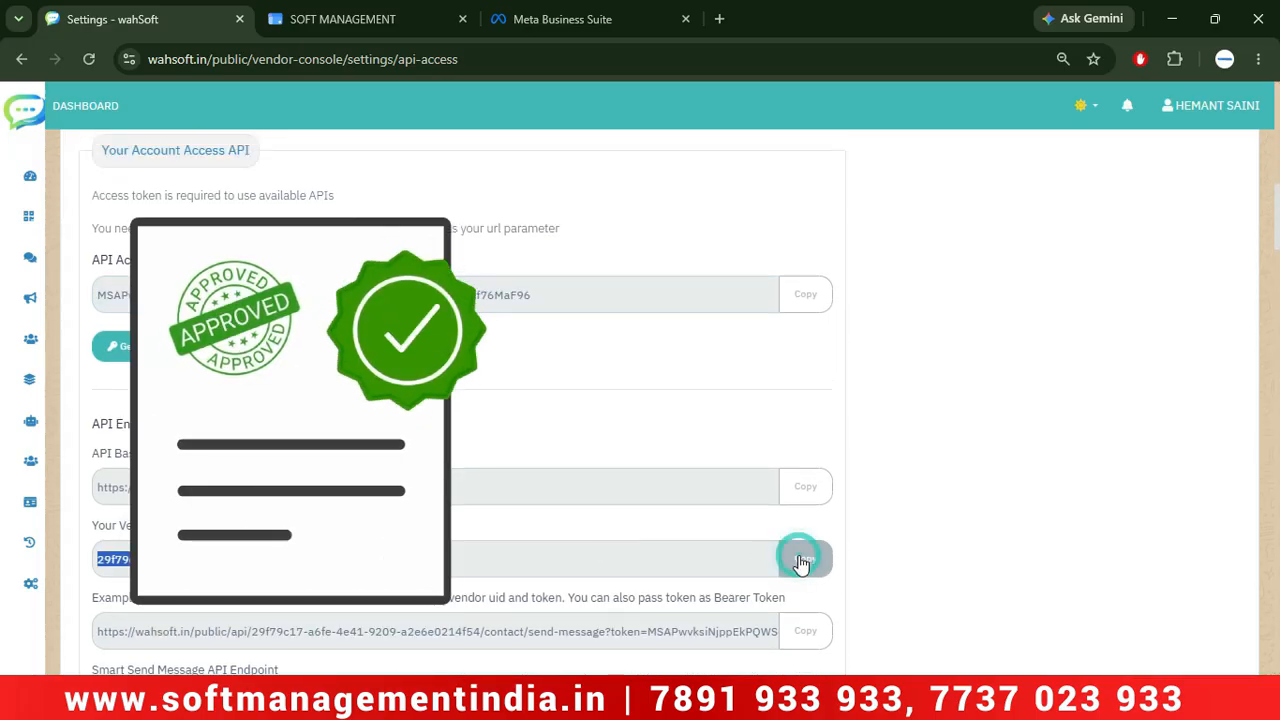
key(alt+Tab)
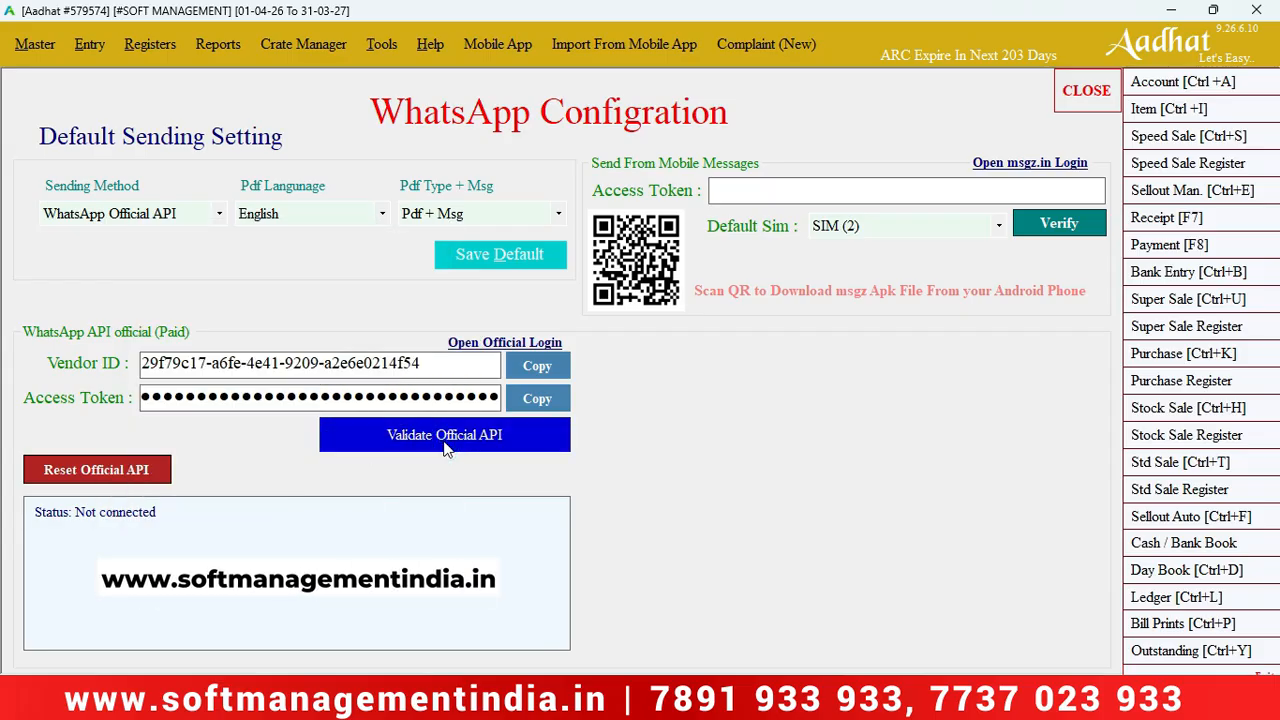
Validate the official WhatsApp API in Aadhat and acknowledge the successful connection message.
click(447, 447)
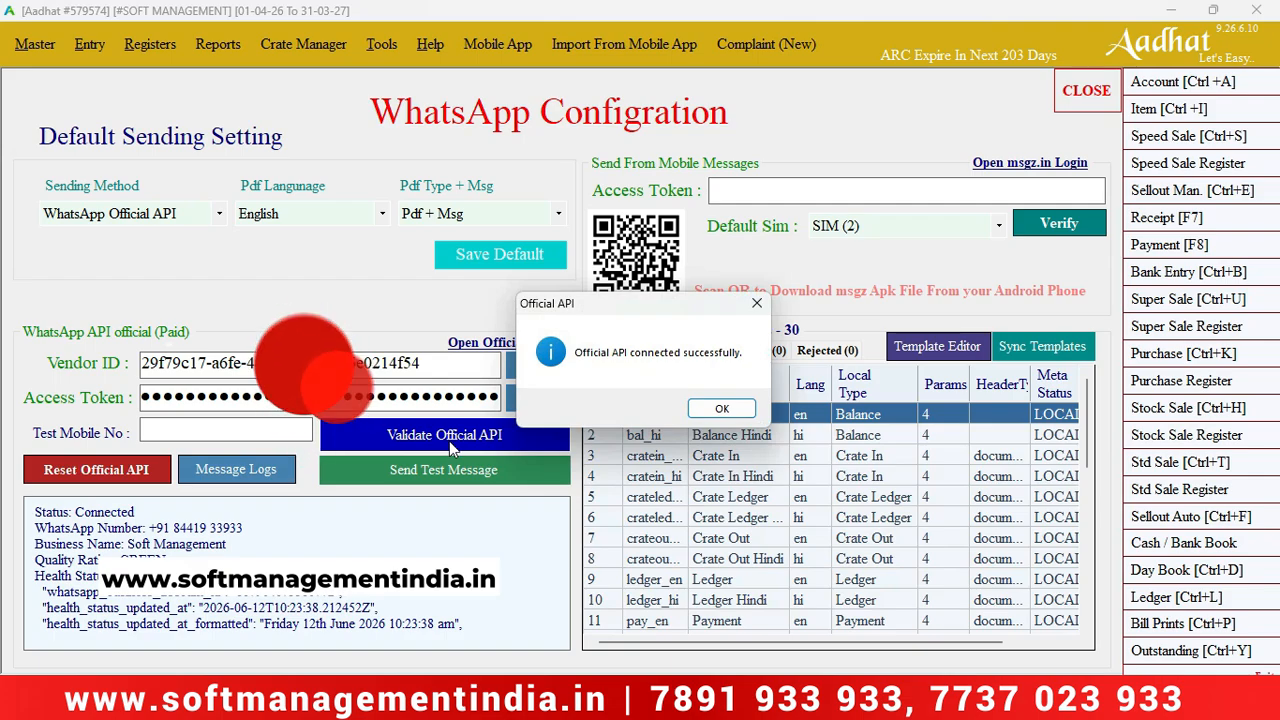
click(709, 411)
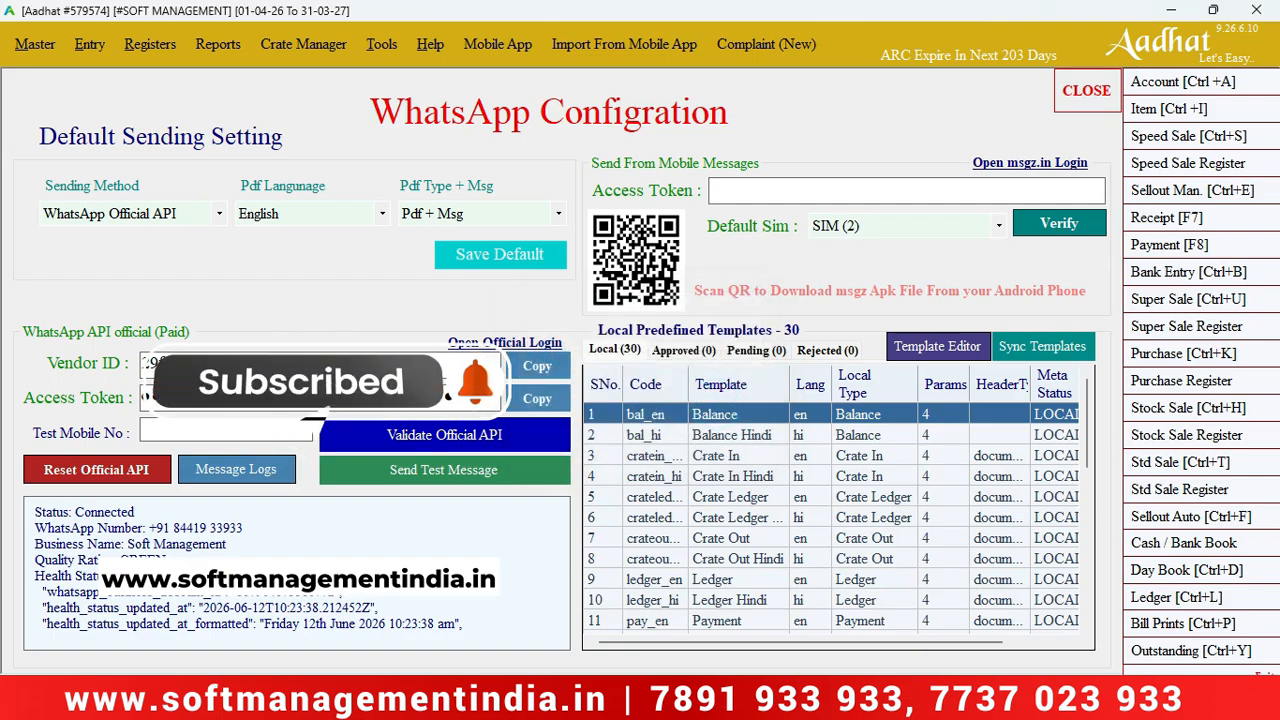
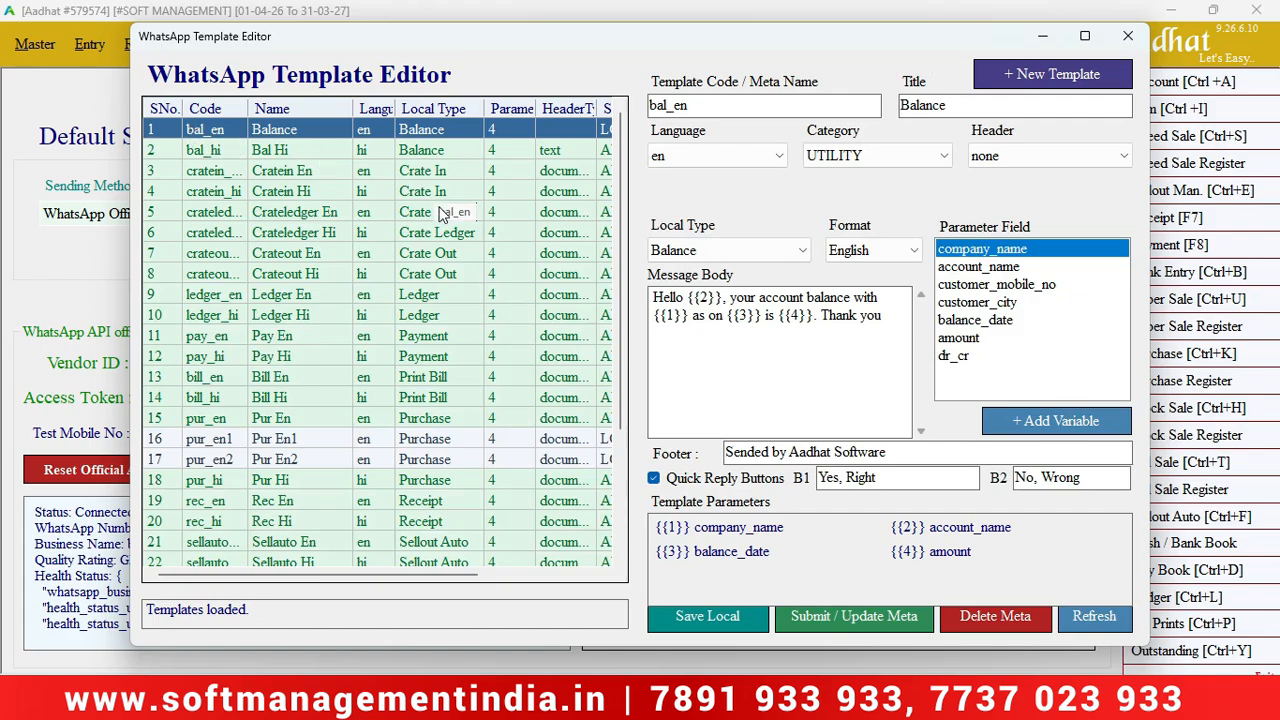
Load row 25, the English Settle Ledger template (setledger_en), into the template editor.
scroll(614, 257, down, 1)
scroll(614, 257, down, 3)
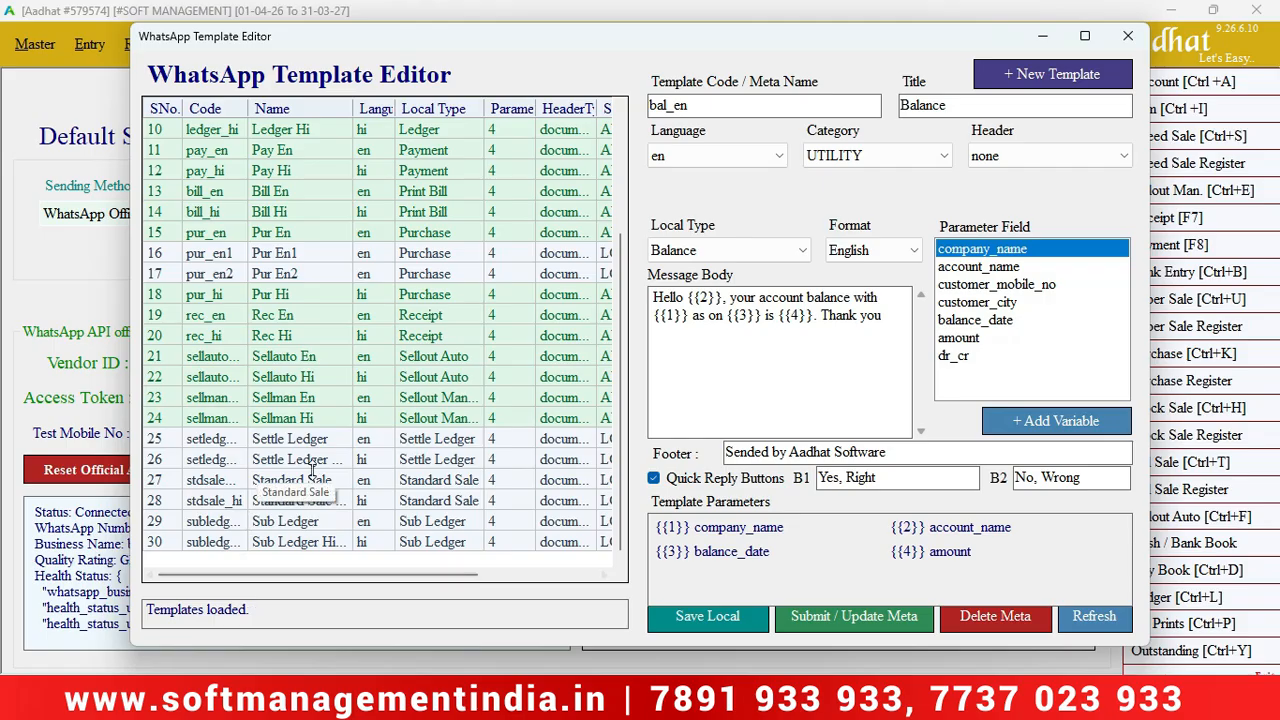
drag(622, 428, 630, 318)
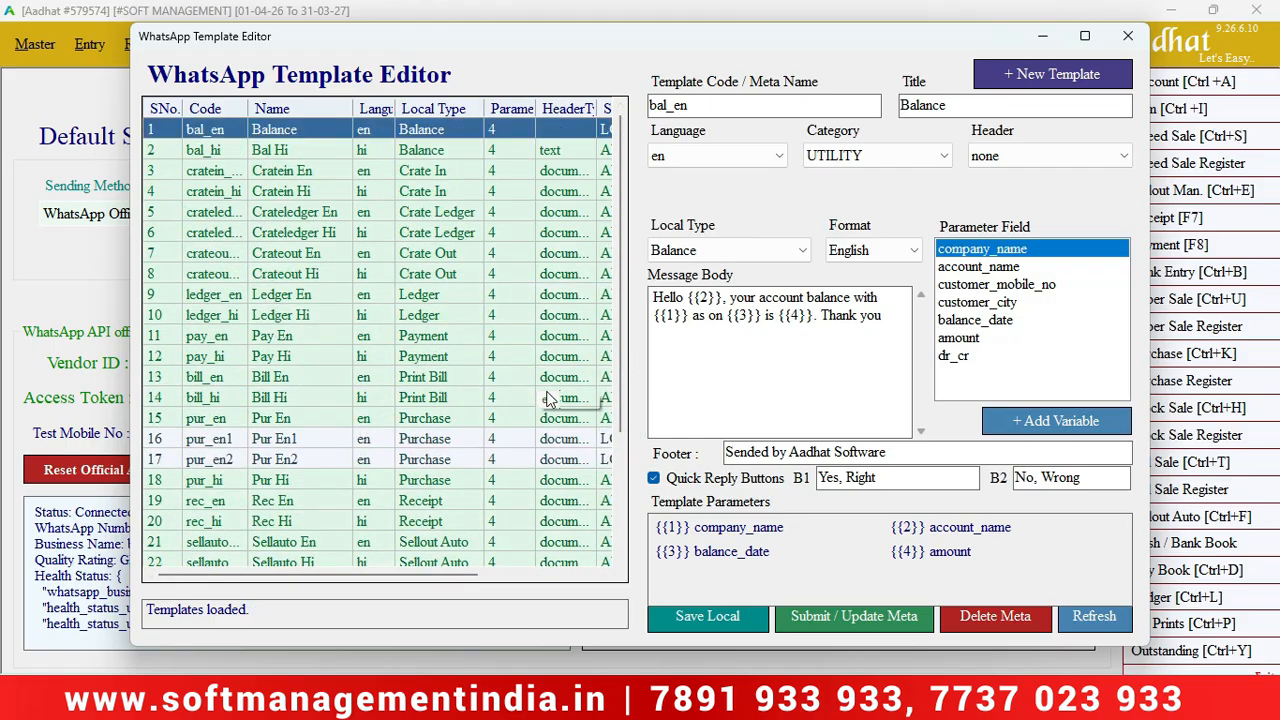
drag(620, 365, 617, 543)
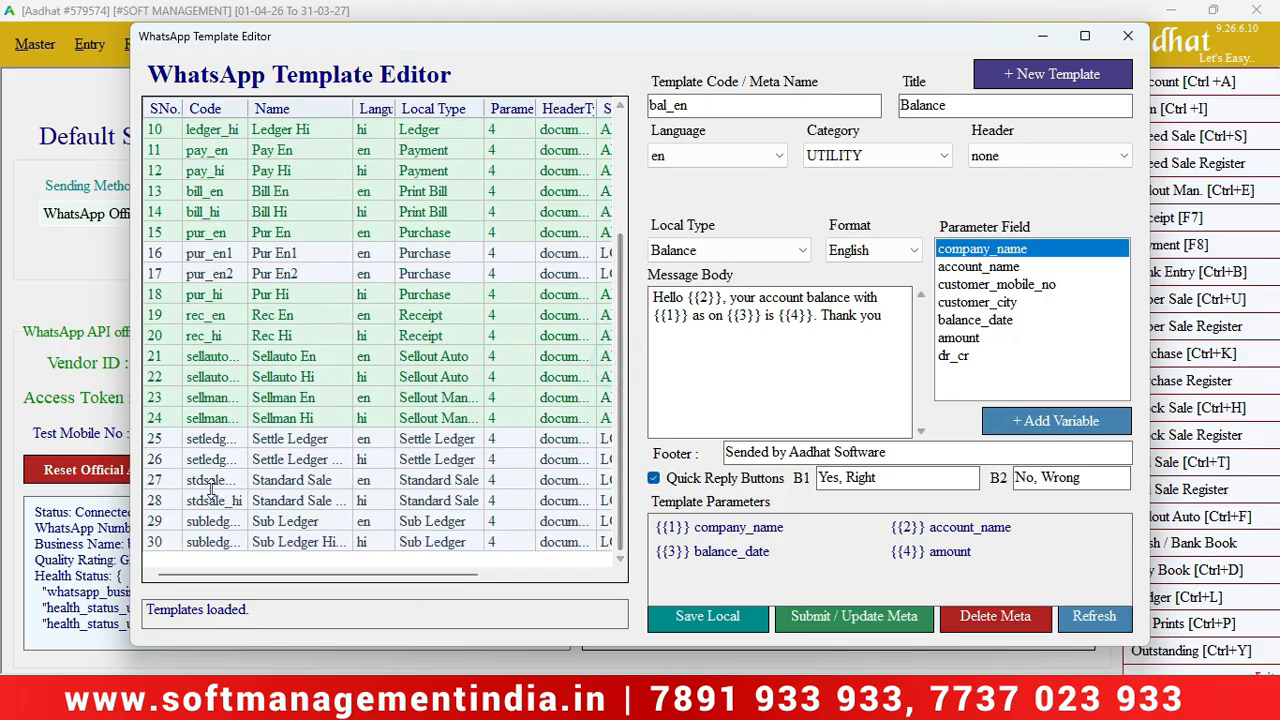
click(200, 444)
click(200, 444)
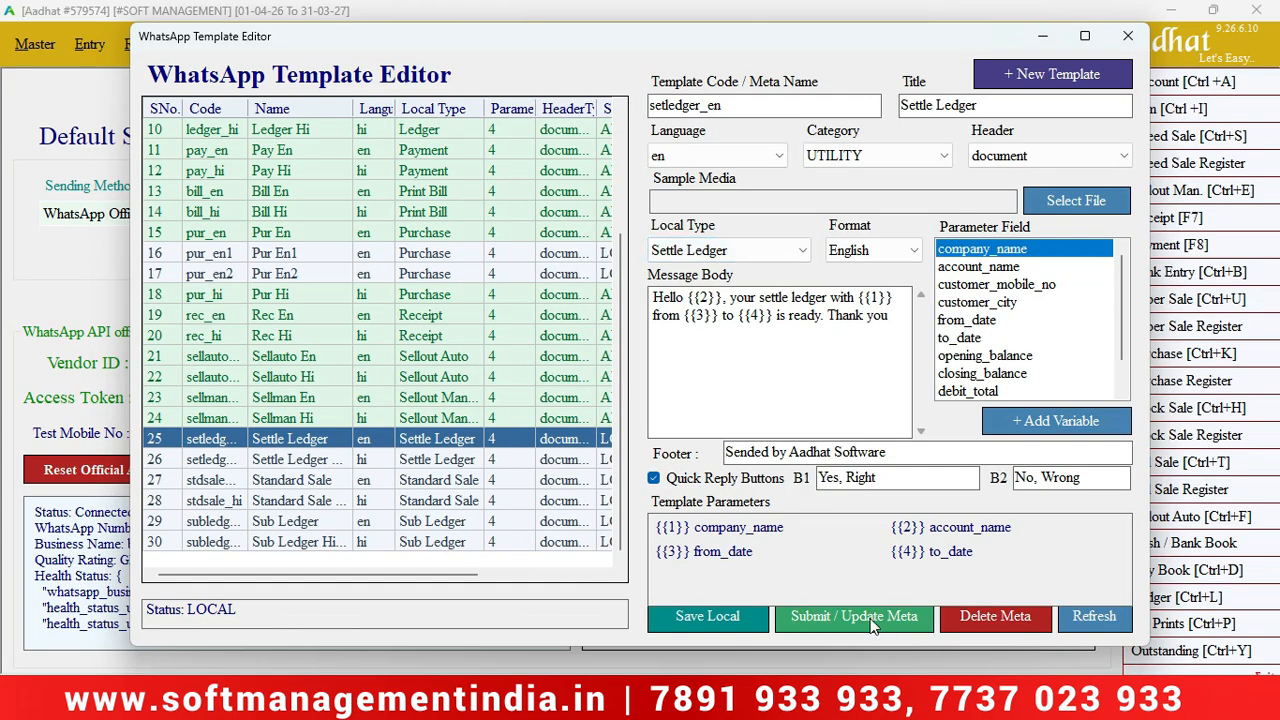
Check the B1/B2 quick replies and submit the Settle Ledger template to Meta.
drag(888, 480, 757, 484)
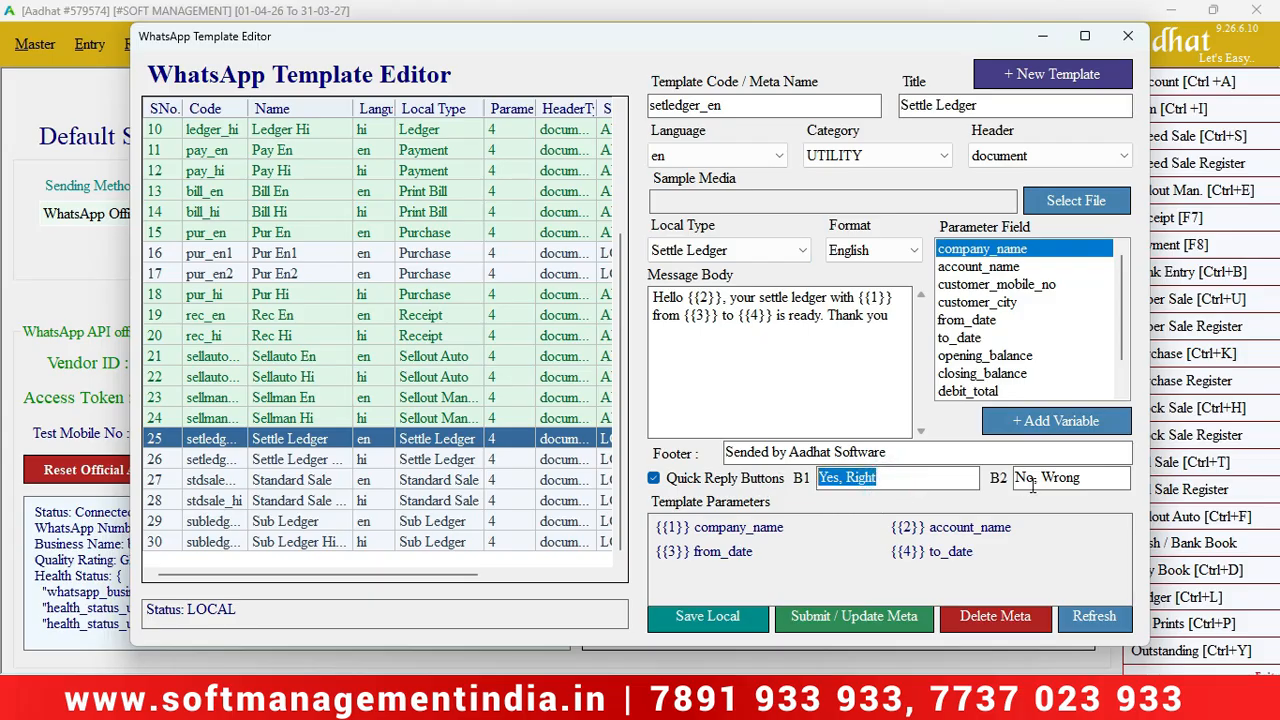
click(1082, 479)
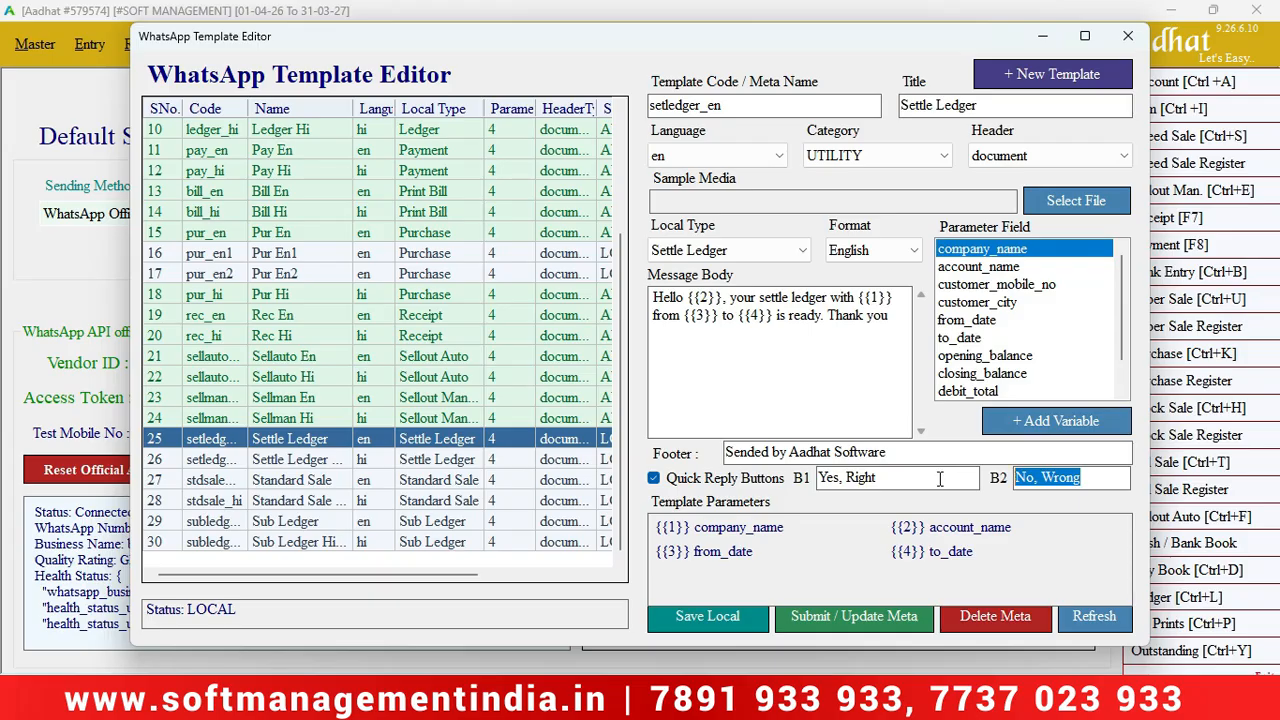
click(874, 614)
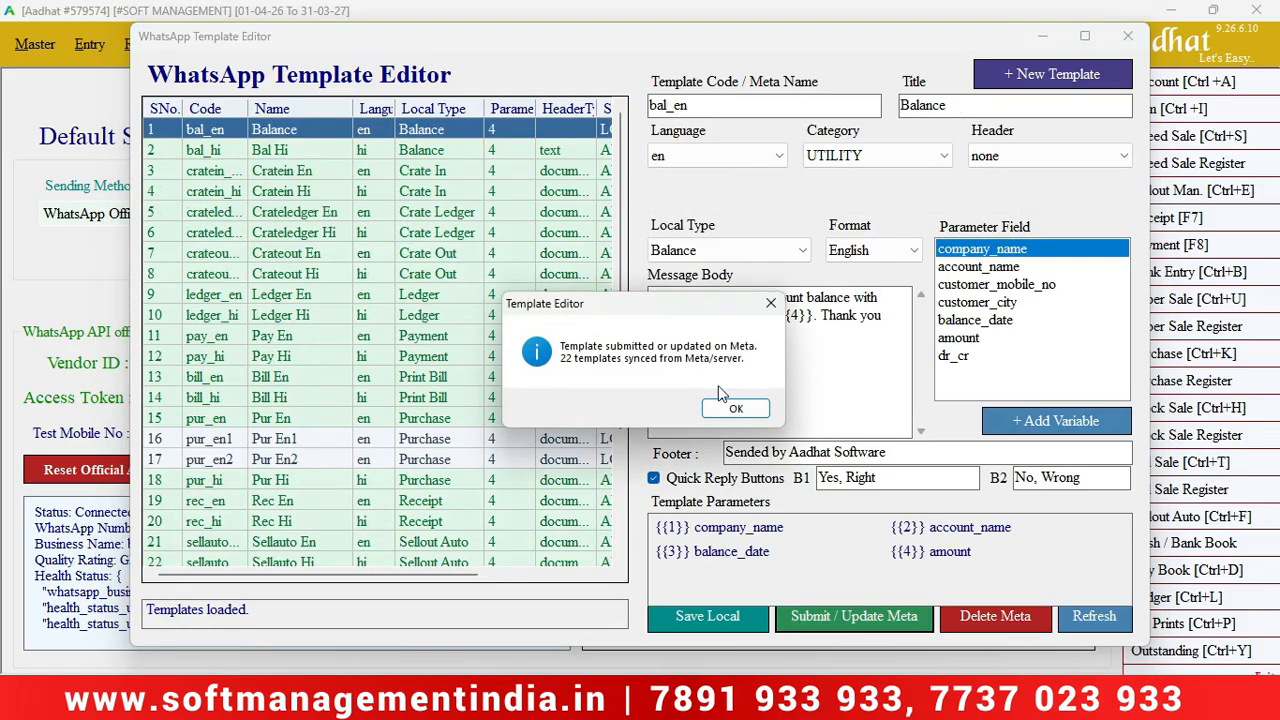
Acknowledge the submission, confirm Settle Ledger shows Pending in the Status column, and close the editor.
click(736, 411)
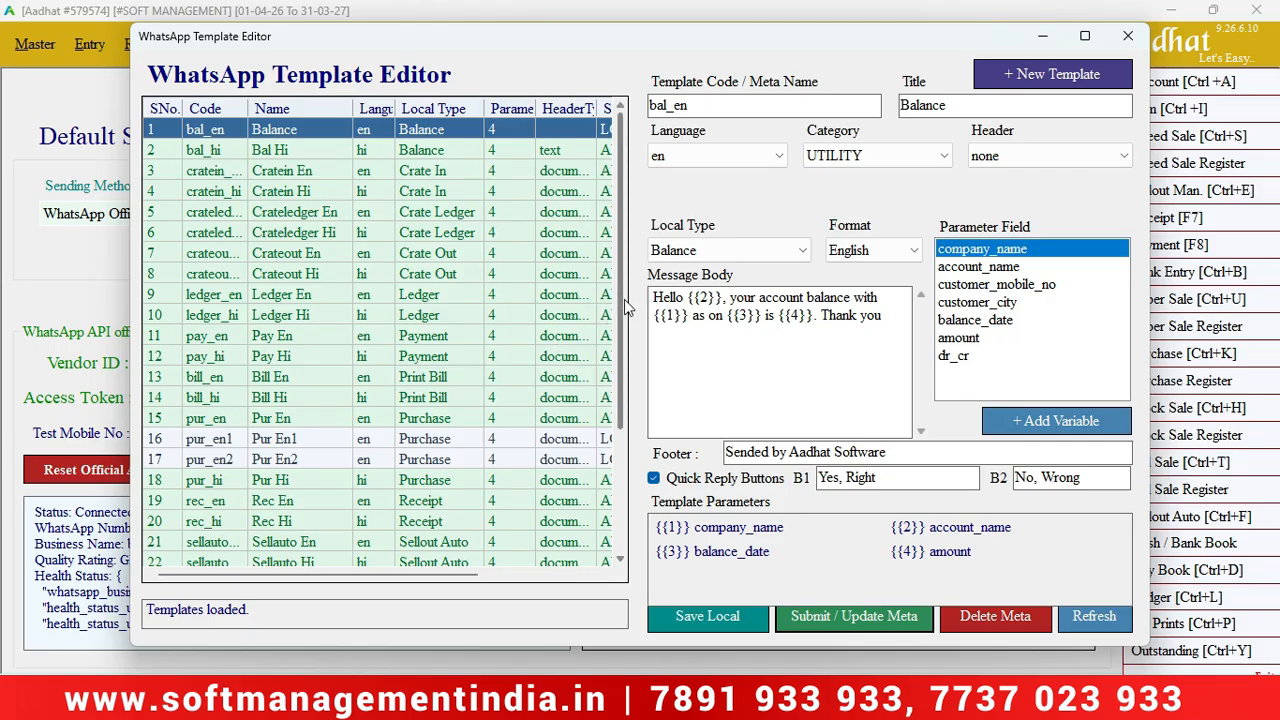
drag(626, 303, 615, 440)
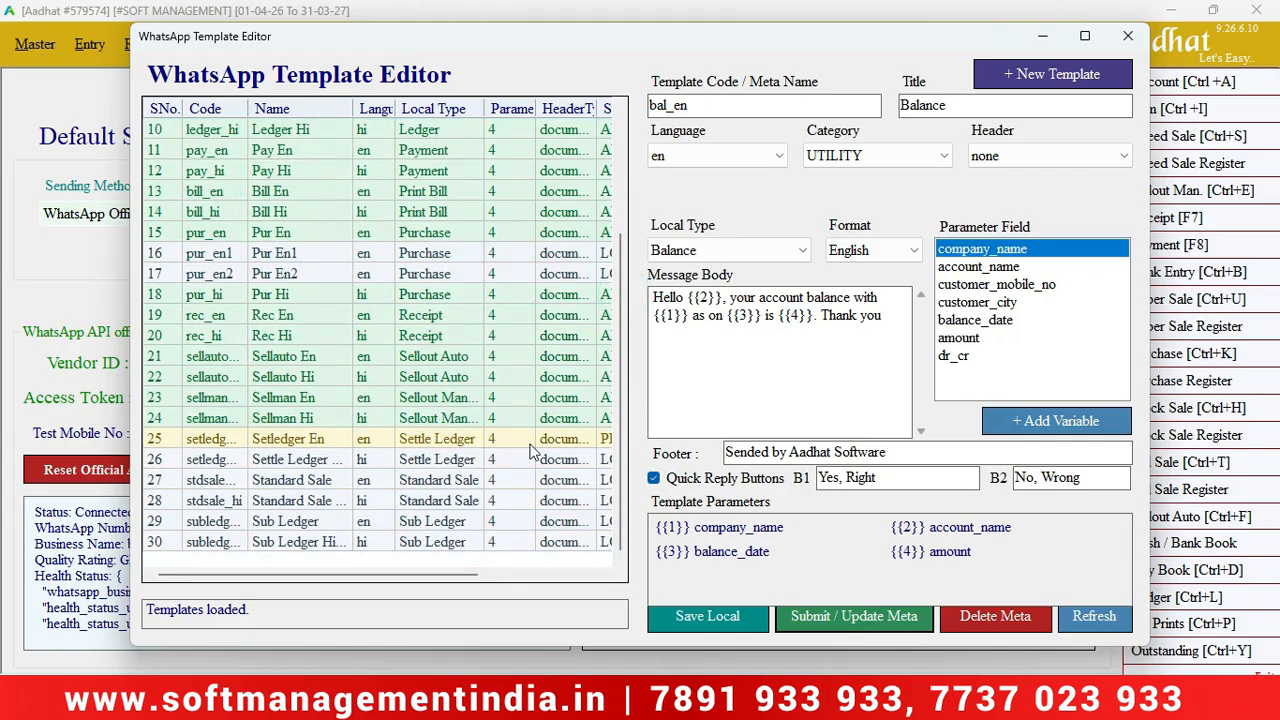
drag(458, 577, 566, 580)
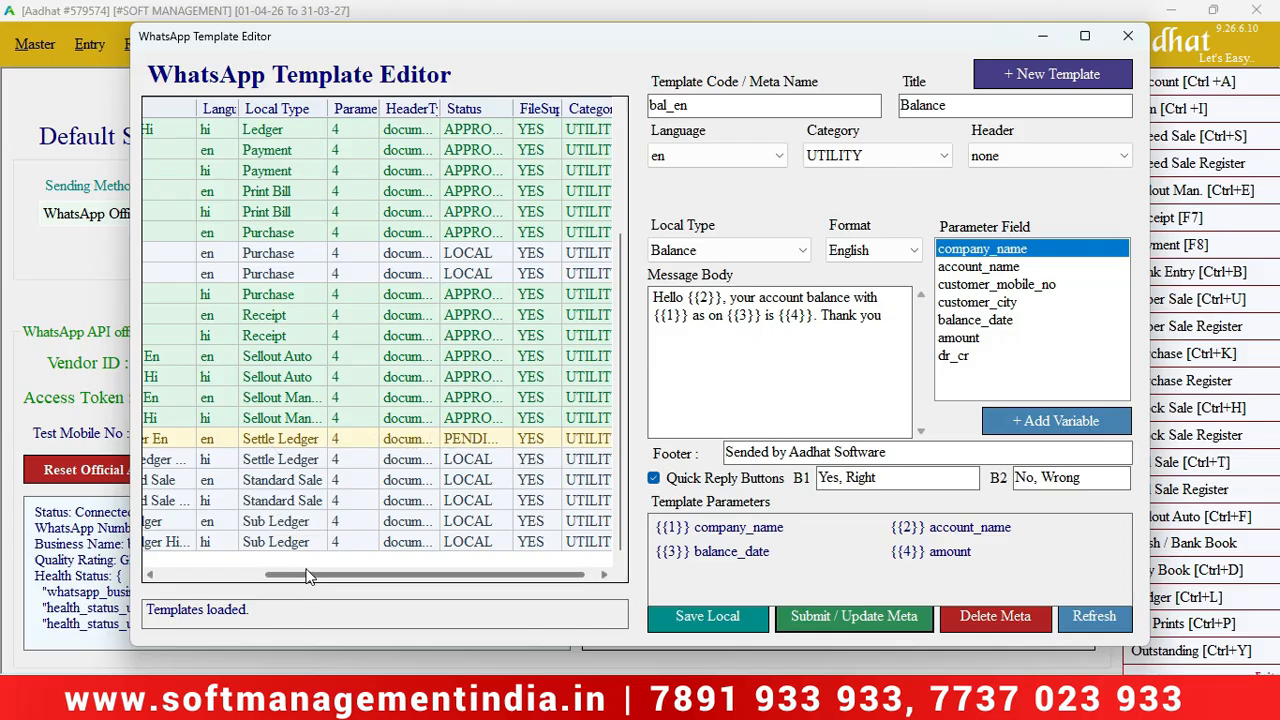
drag(288, 574, 304, 574)
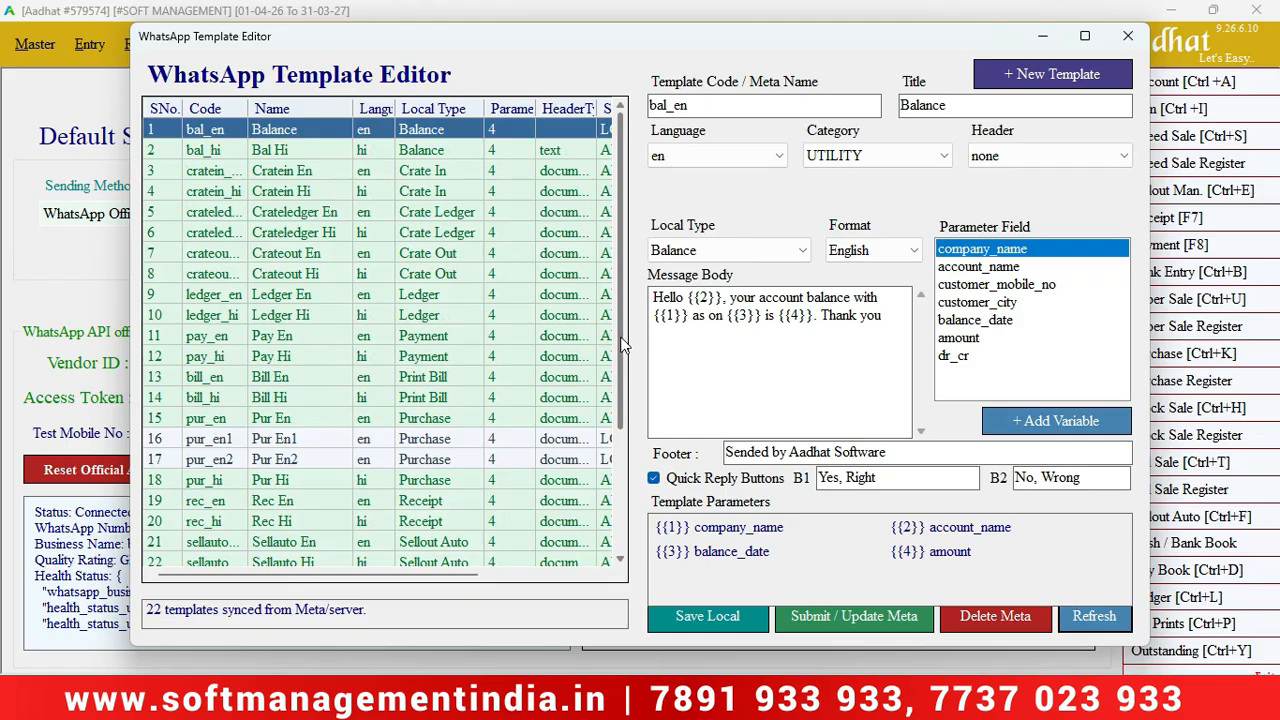
scroll(616, 340, down, 3)
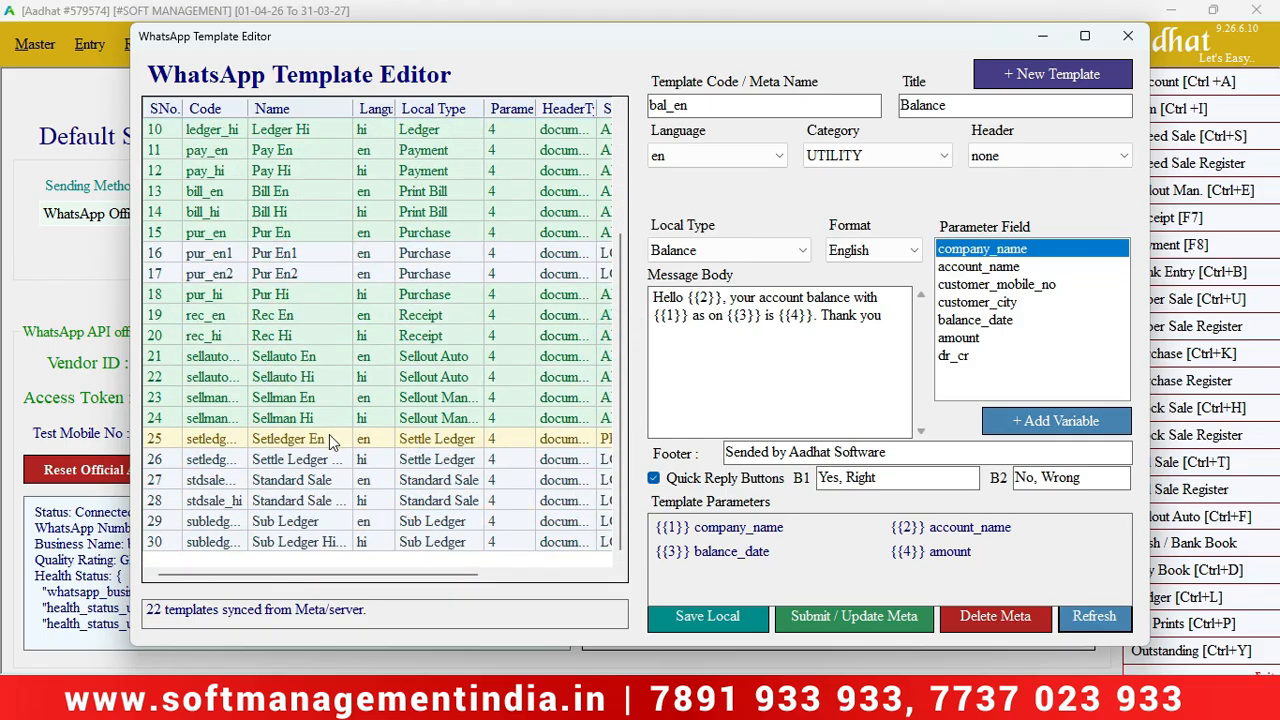
click(1127, 36)
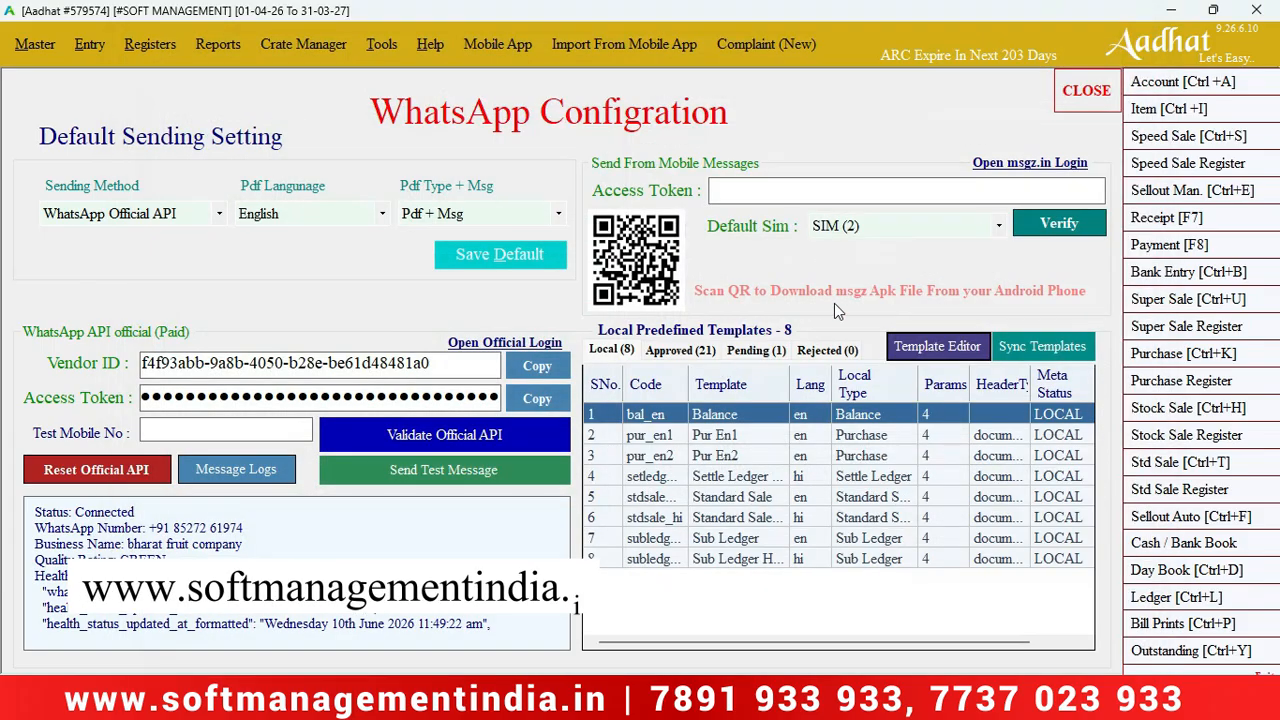
Sync templates from Meta (22 synced), review the Pending tab, and bring up Windows search.
click(1022, 357)
click(750, 360)
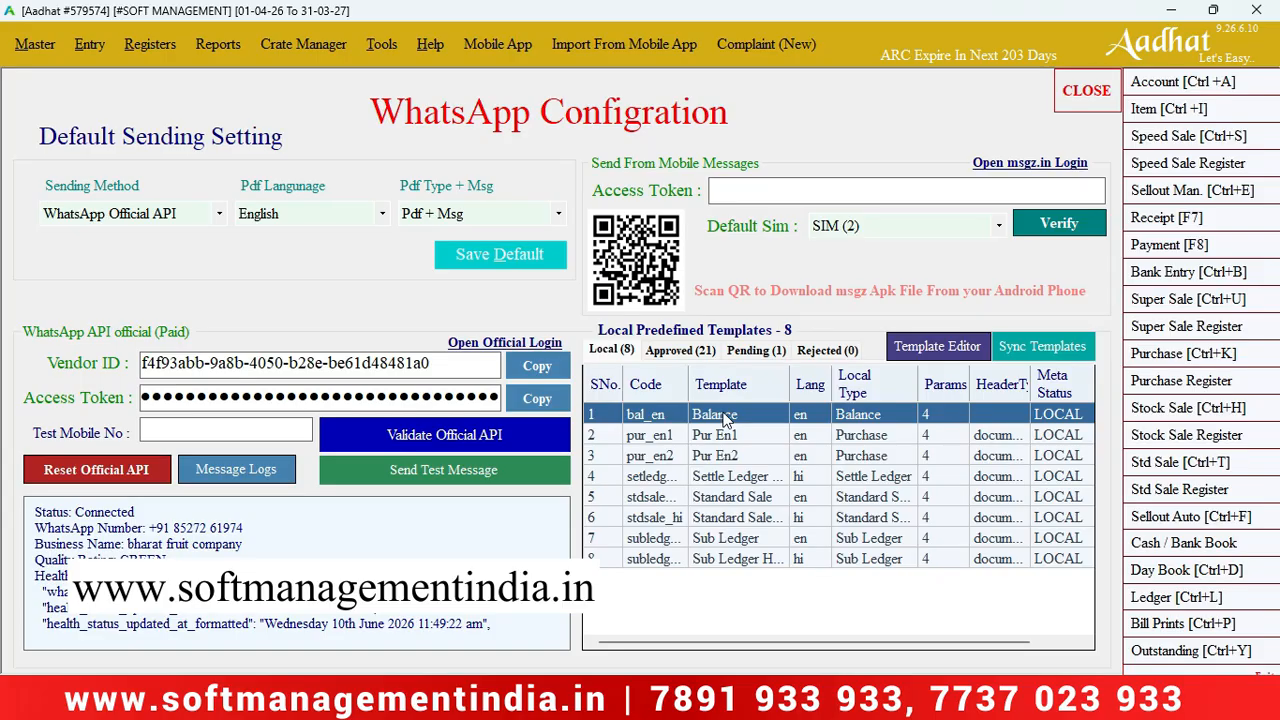
click(1042, 347)
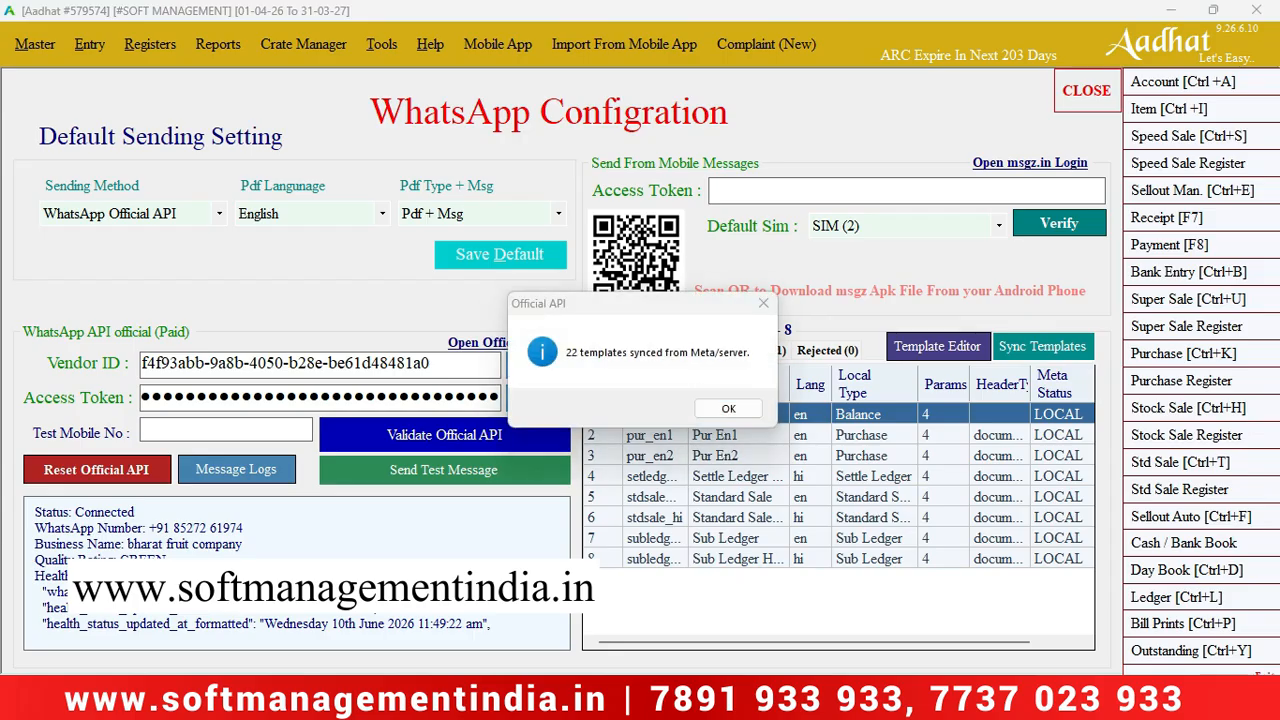
key(super)
Launch WhatsApp by searching 'wha', minimize it, and dismiss Aadhat's 22-templates-synced message.
text(wha)
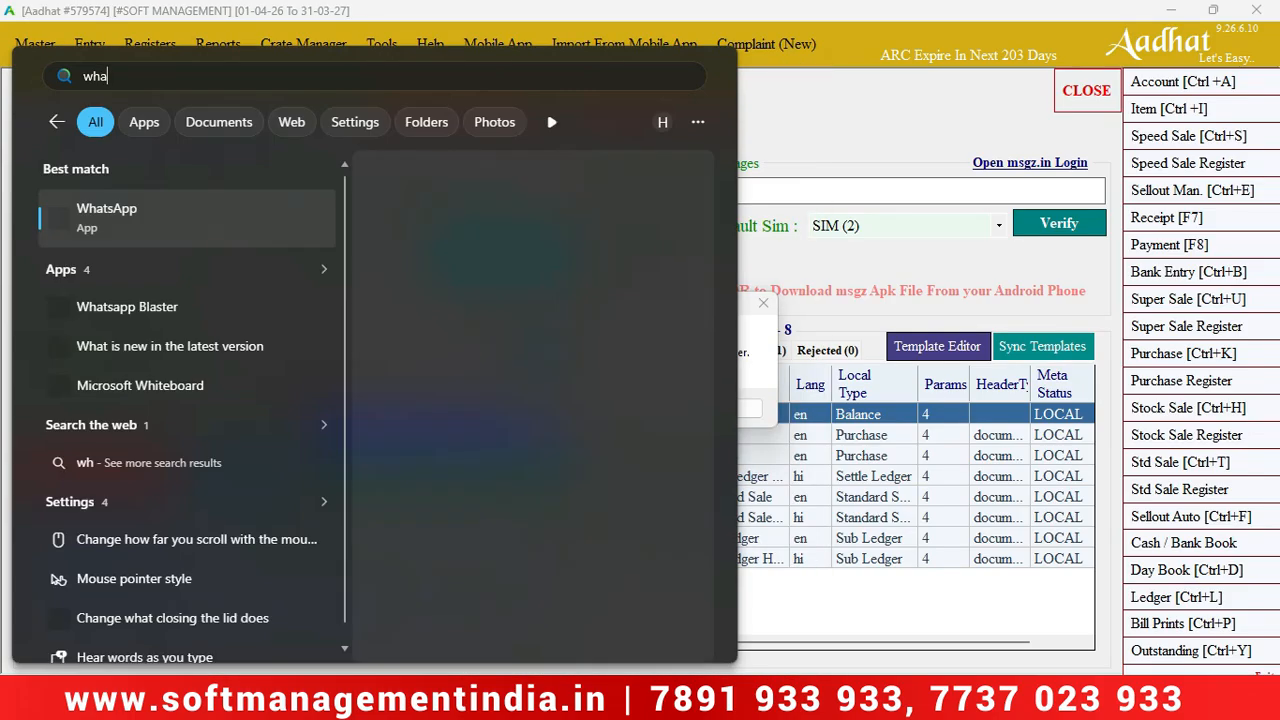
key(Return)
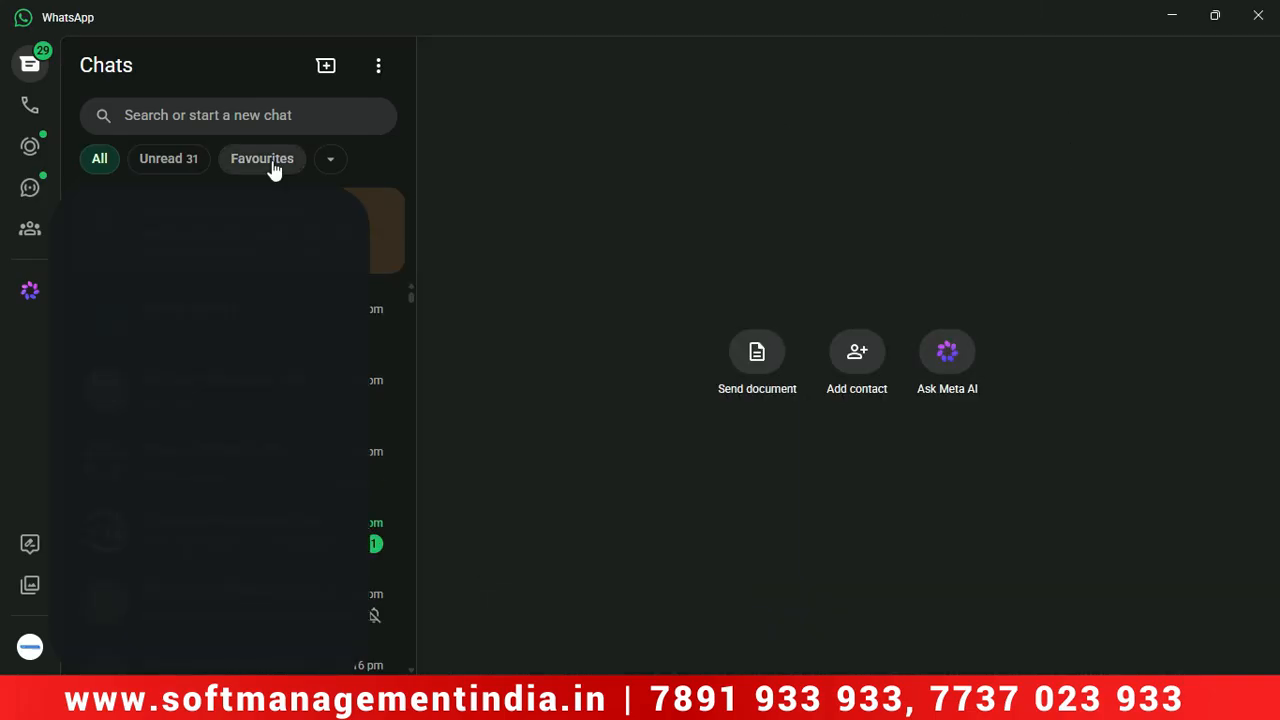
click(1168, 16)
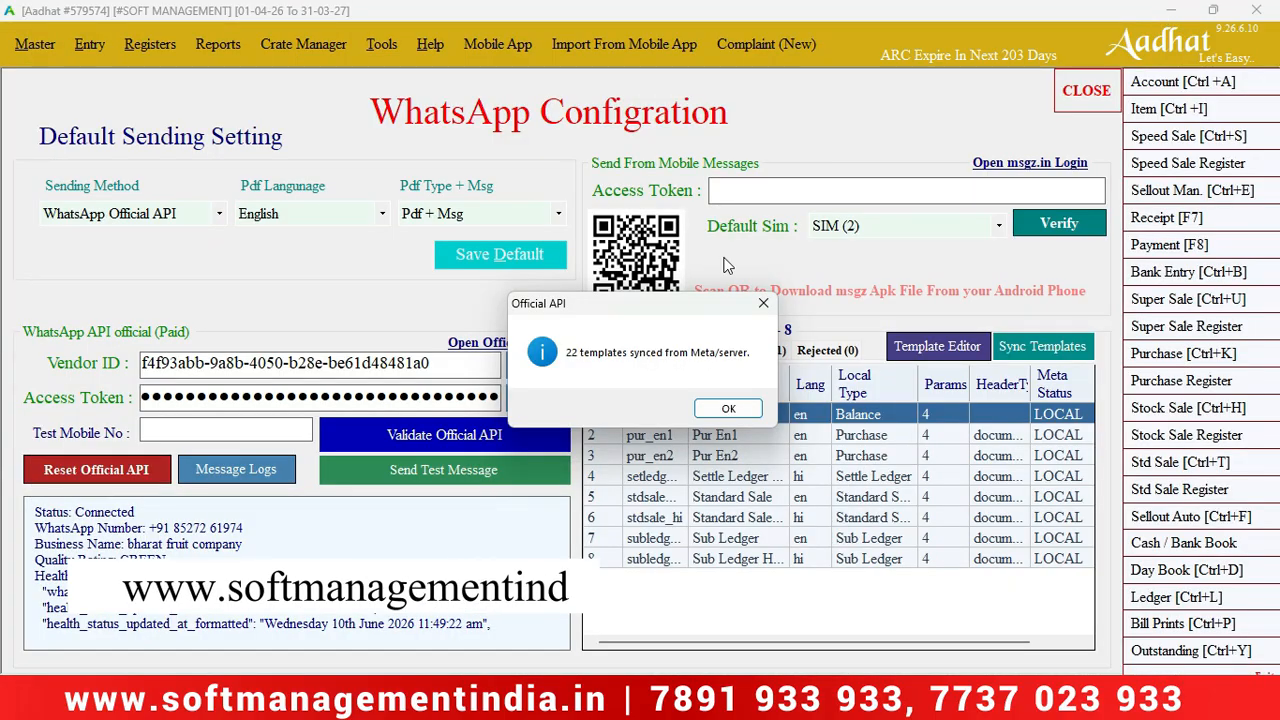
click(745, 412)
Leave WhatsApp configuration and open the WhatsApp bill-sending panel in Print Bills.
click(1090, 90)
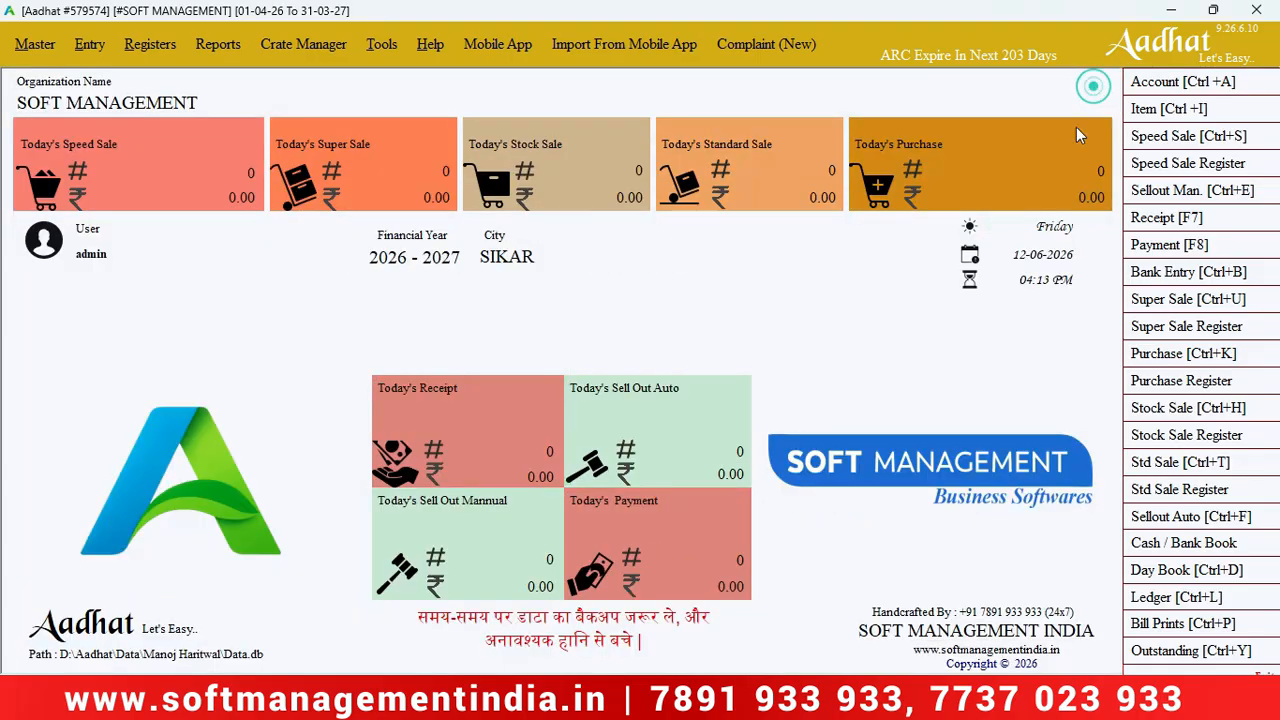
click(1158, 620)
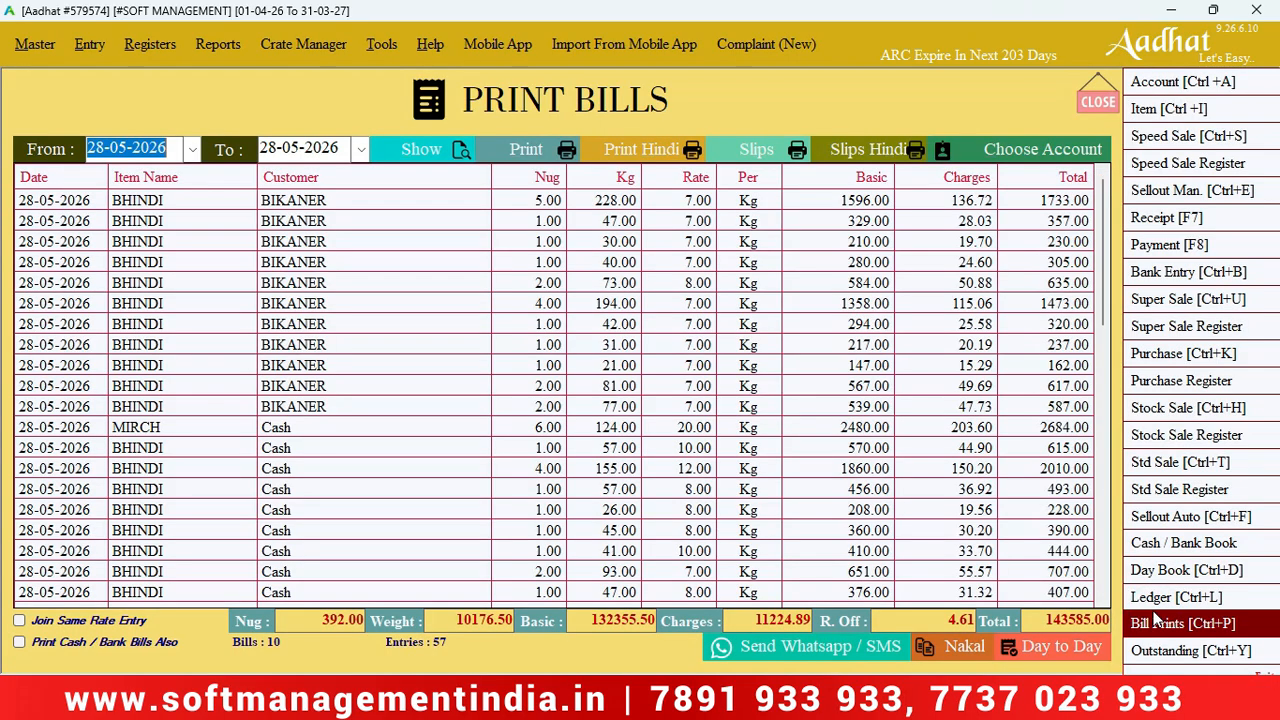
click(793, 645)
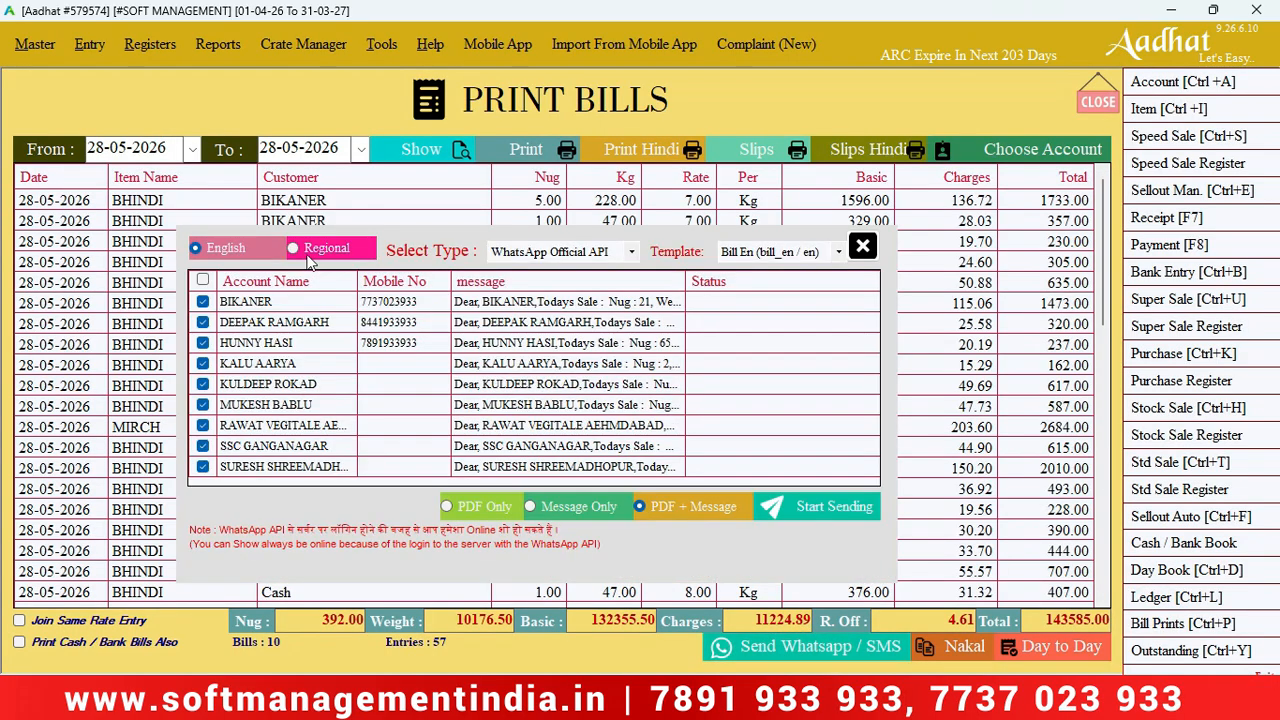
Set the sending type to WhatsApp Official API, keeping the Bill En template.
click(754, 254)
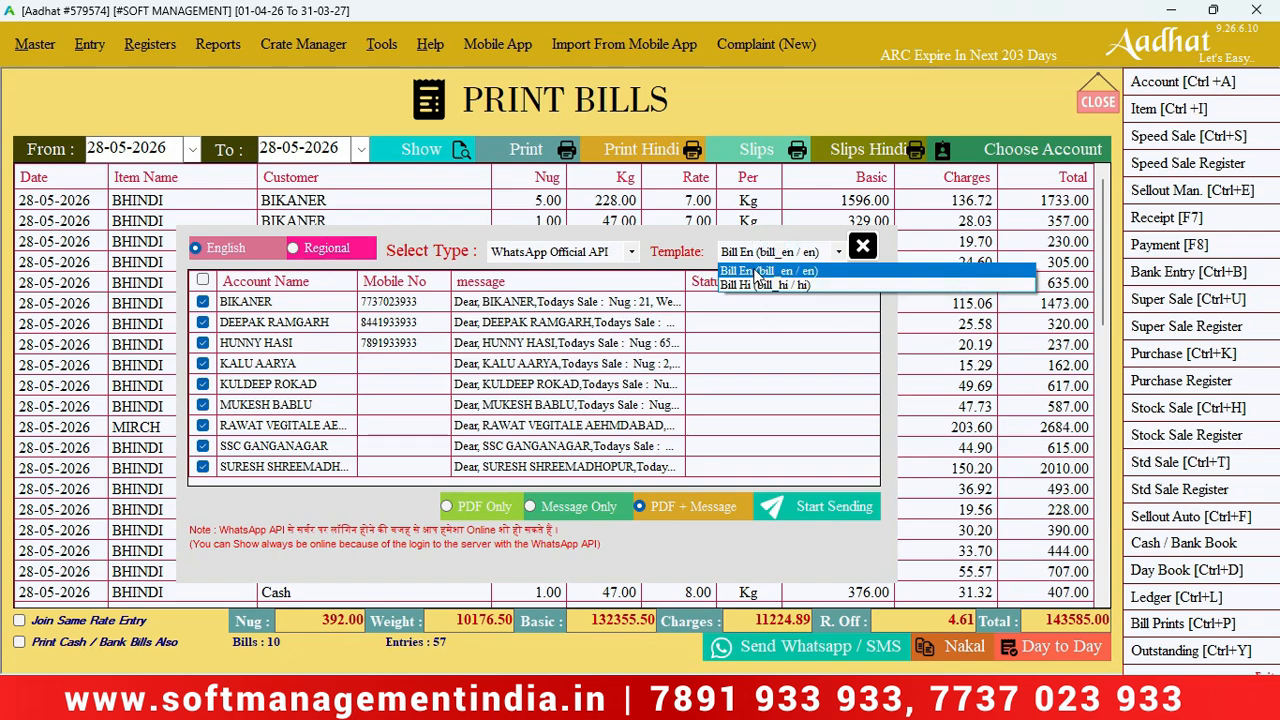
click(567, 256)
click(567, 256)
key(Up)
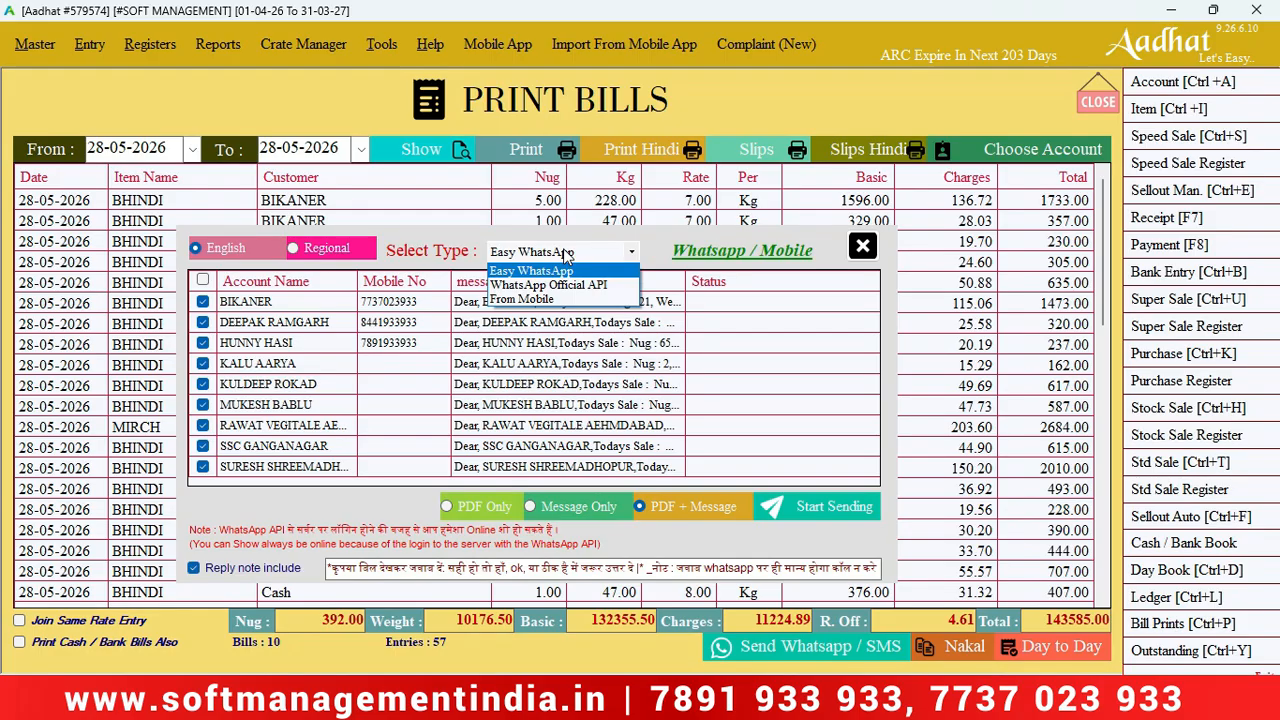
key(Down)
key(Down)
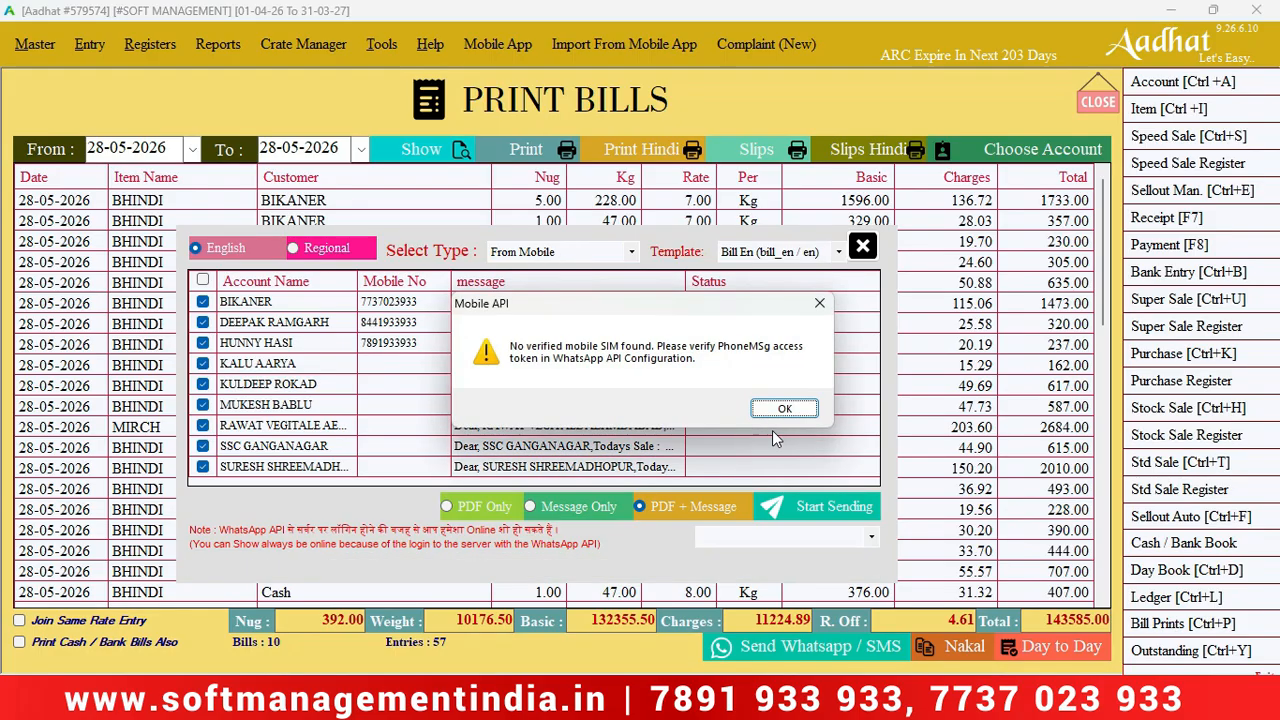
click(787, 410)
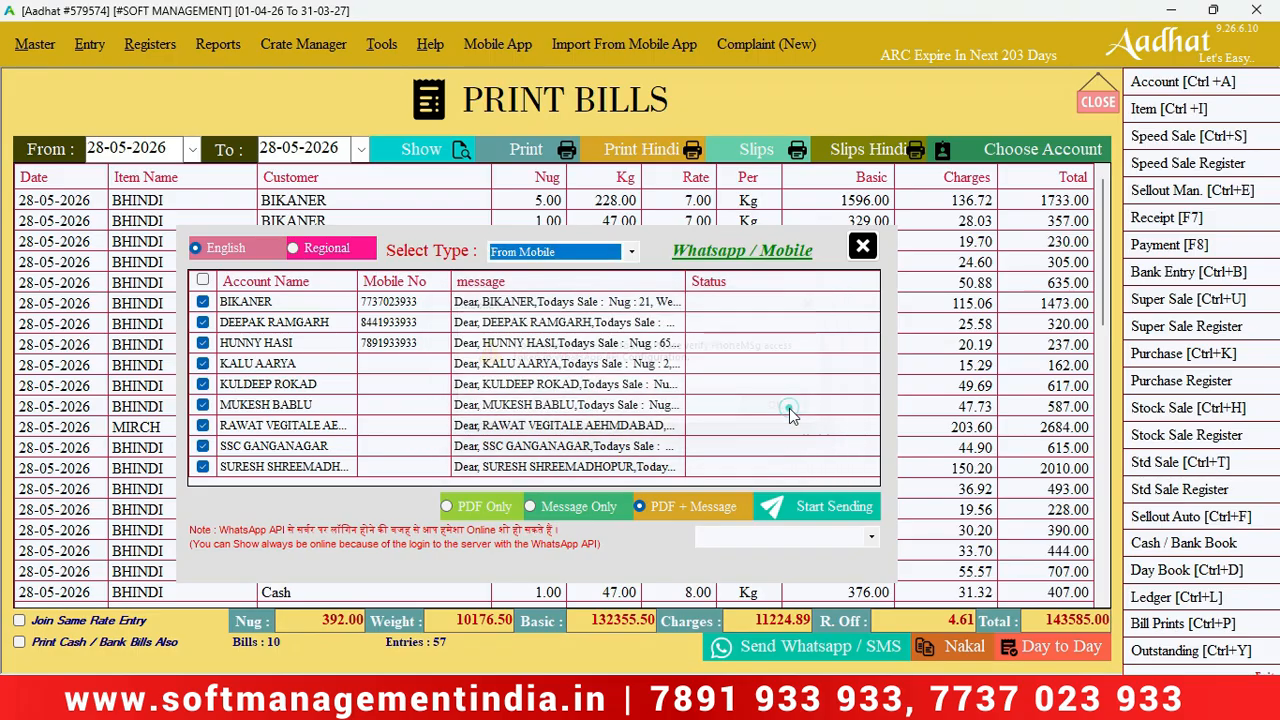
click(557, 256)
key(Up)
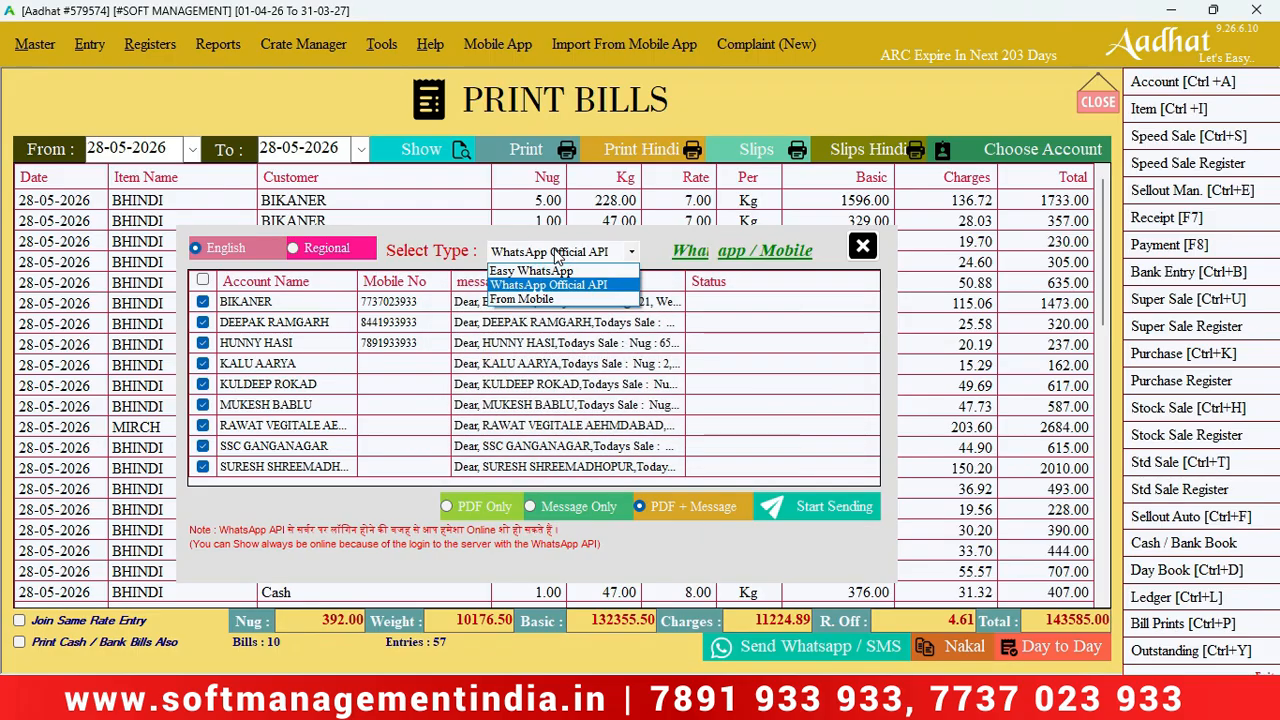
click(557, 256)
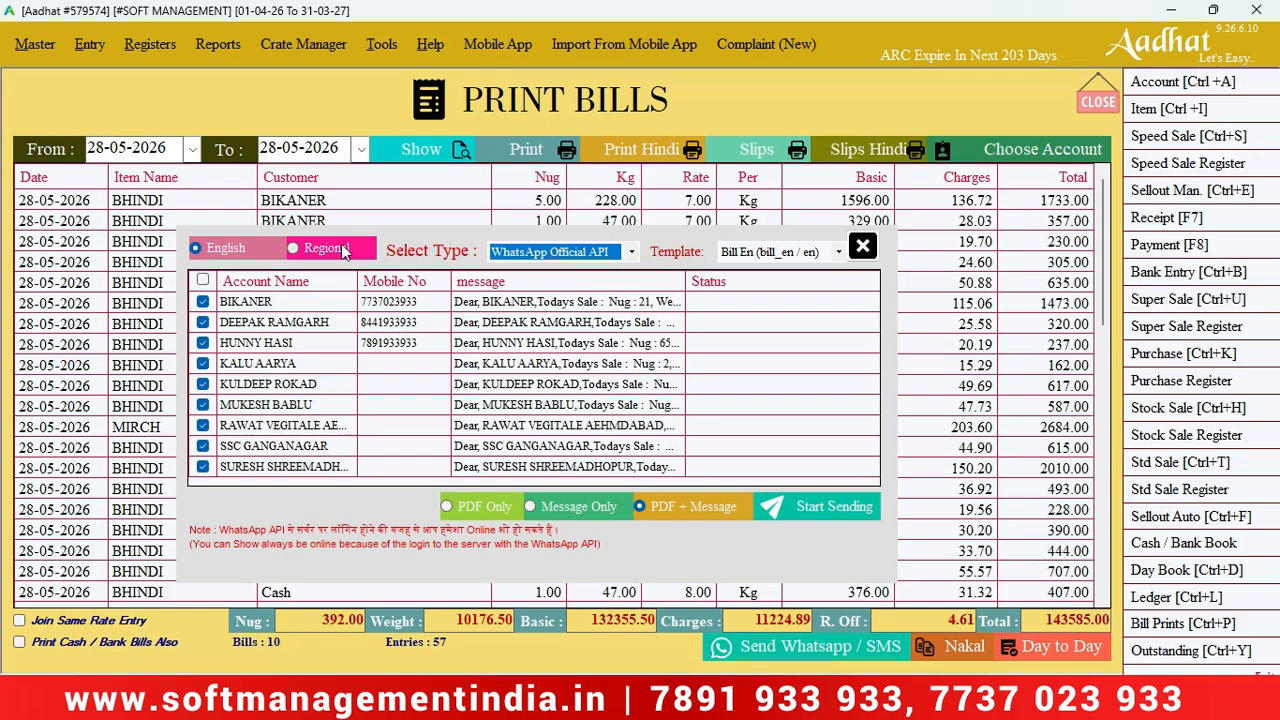
click(753, 258)
click(753, 258)
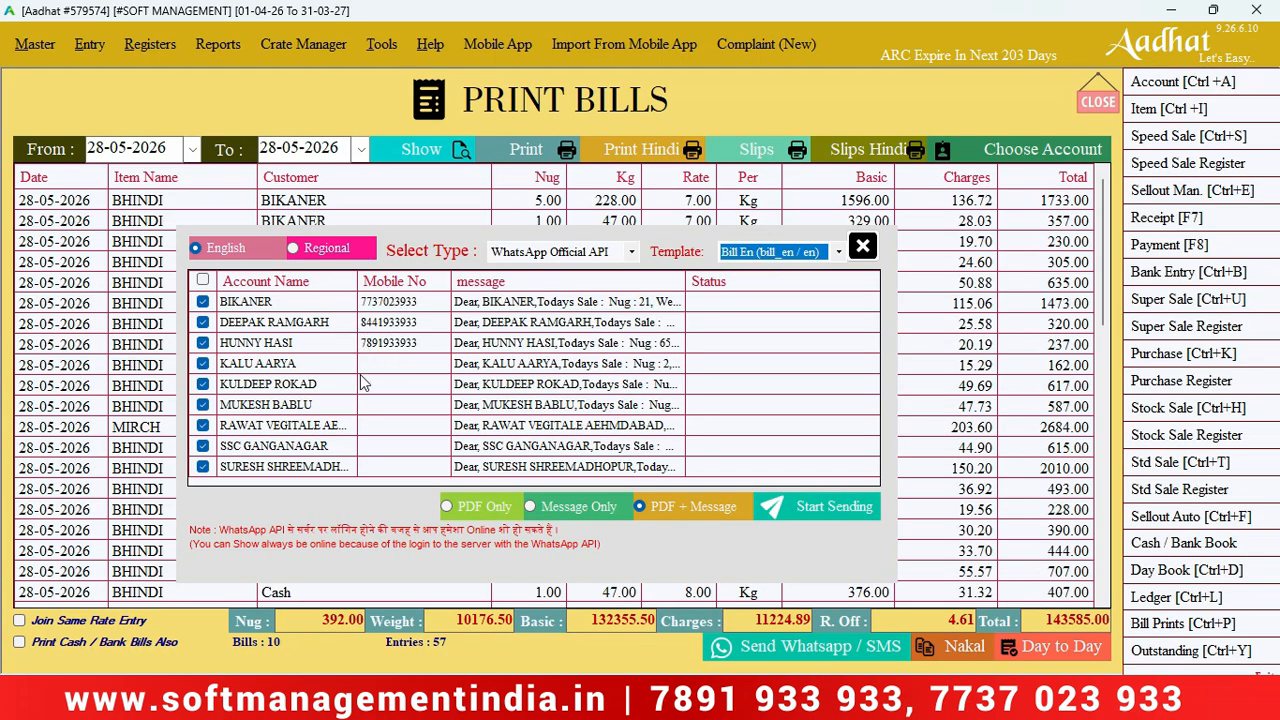
click(203, 280)
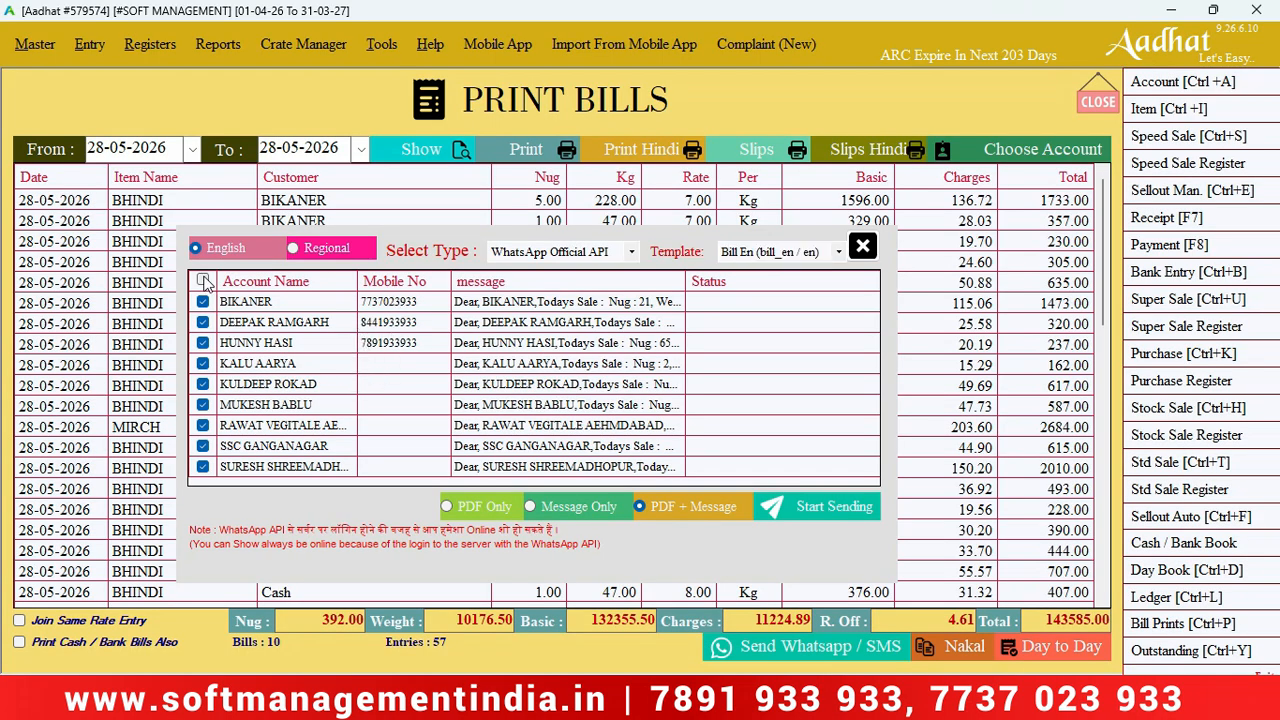
click(202, 301)
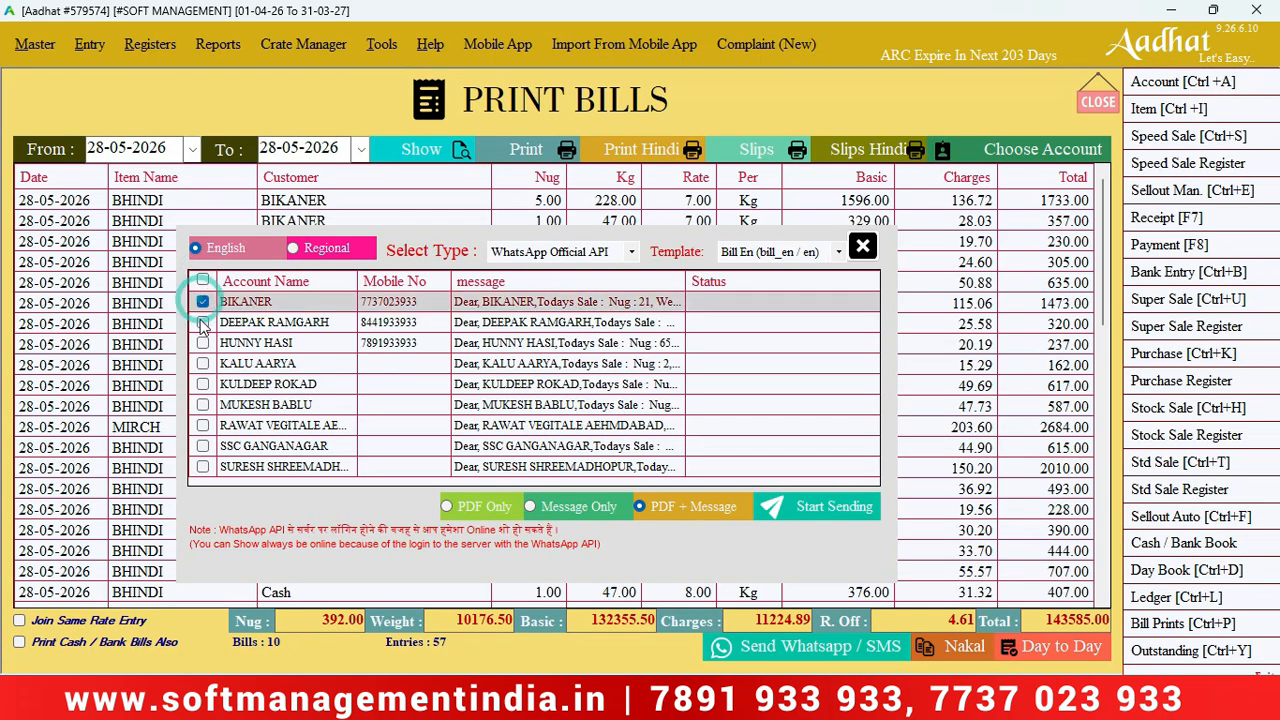
click(202, 322)
click(201, 346)
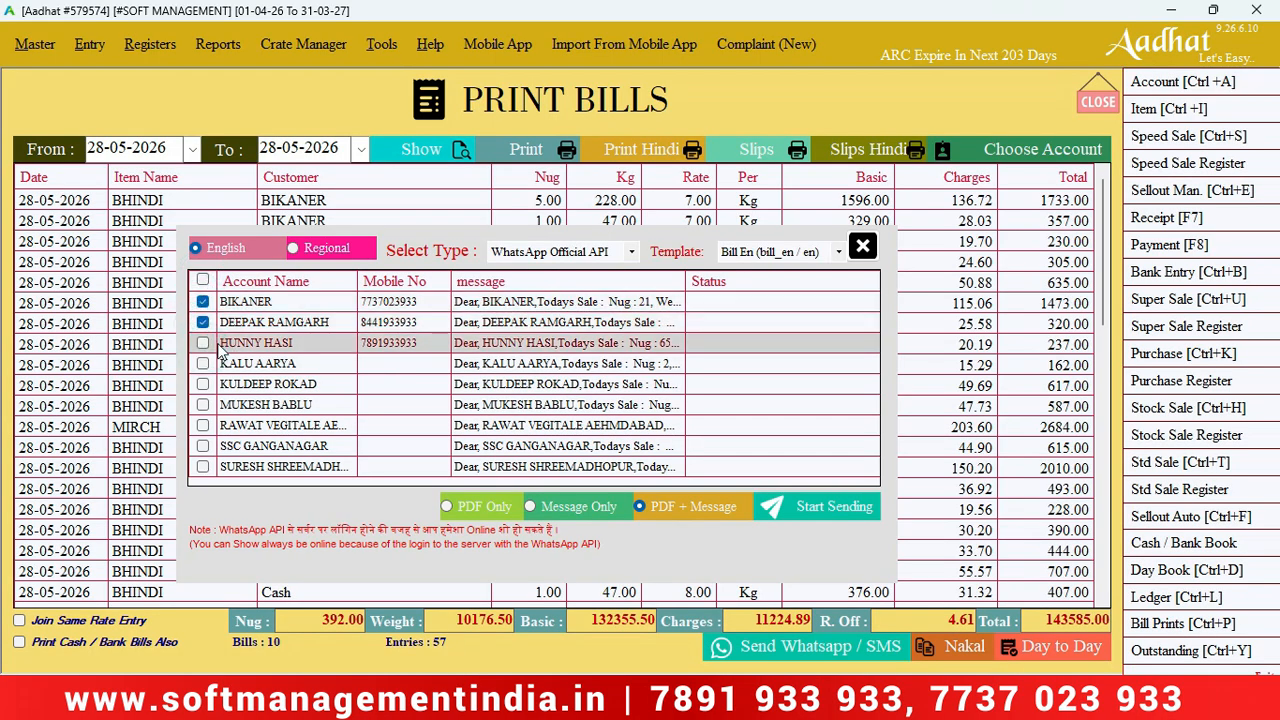
click(204, 343)
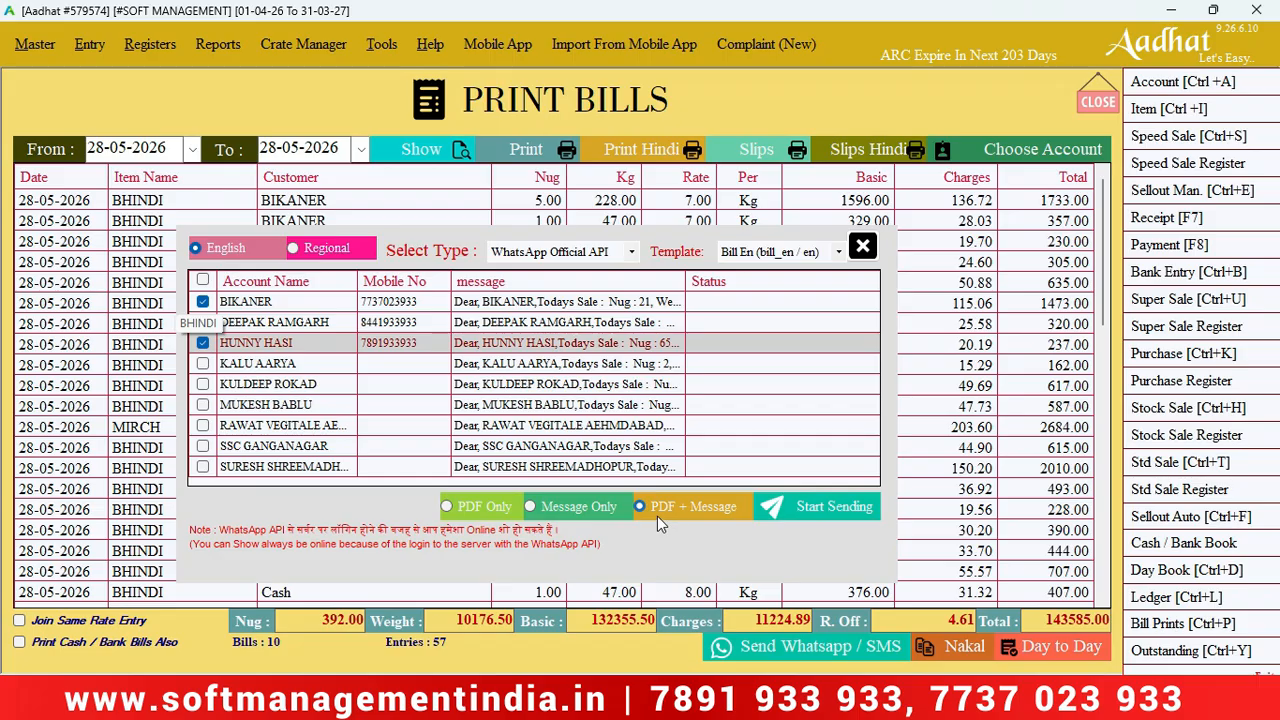
Send the bills as PDF Only via the official API; all three fail with 'field 5 is required'.
click(464, 506)
click(793, 514)
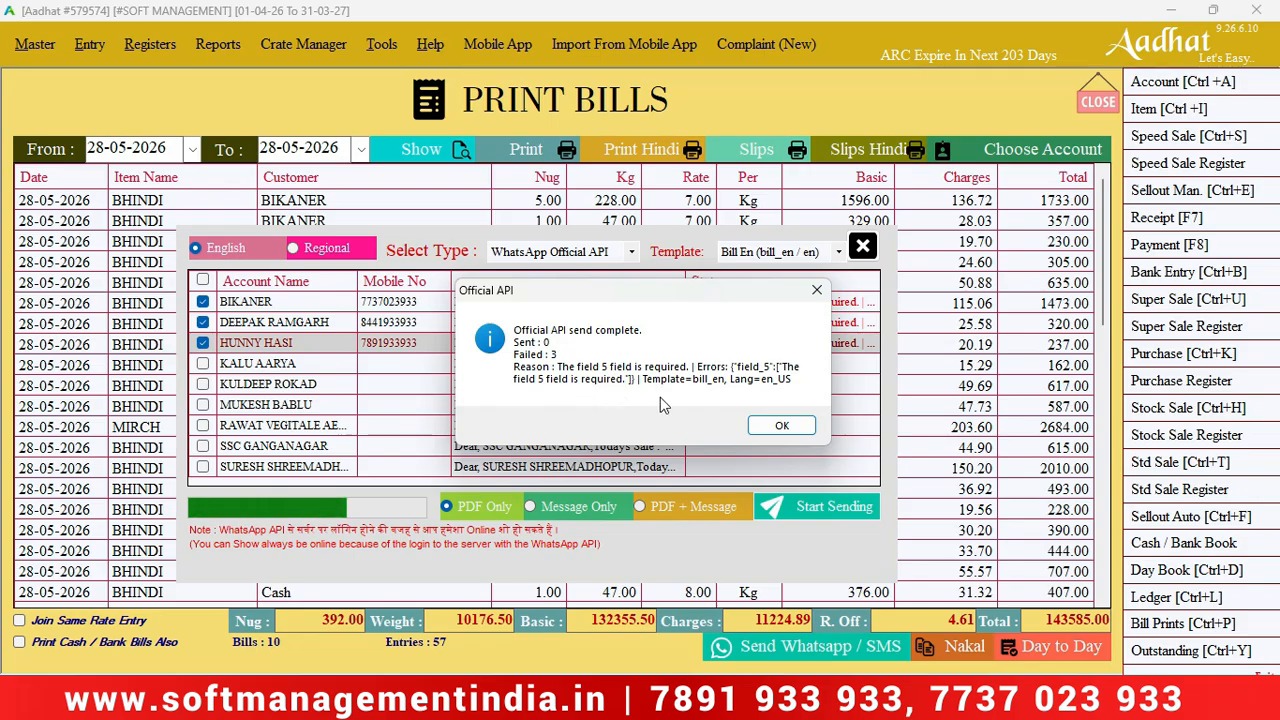
click(775, 425)
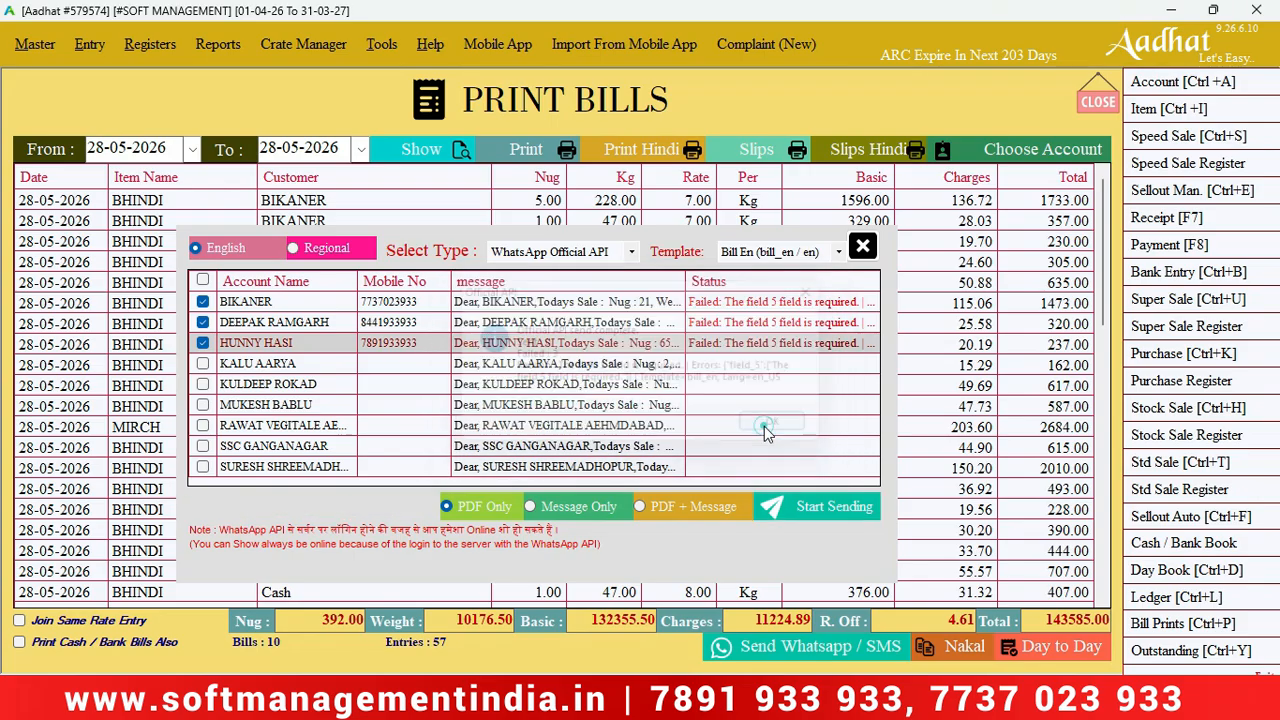
Switch to the Regional Bill Hi template and resend the three bills, getting 3 sent, 0 failed.
click(309, 250)
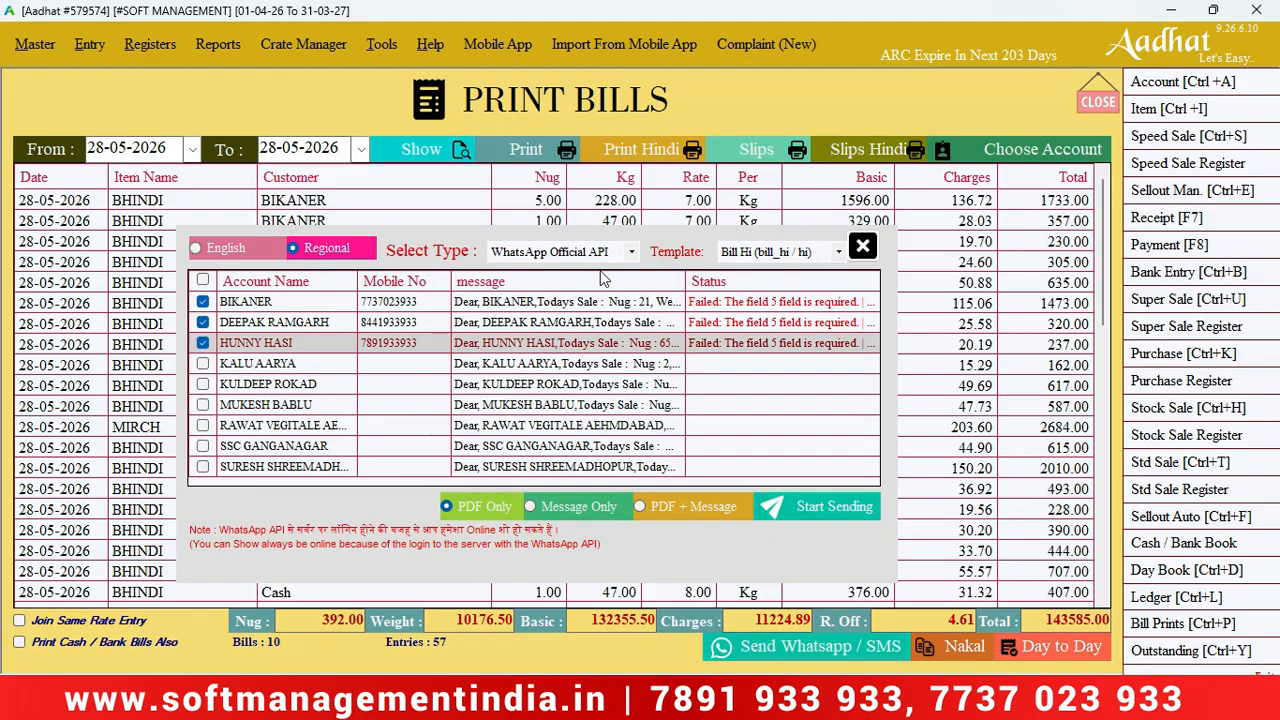
click(801, 510)
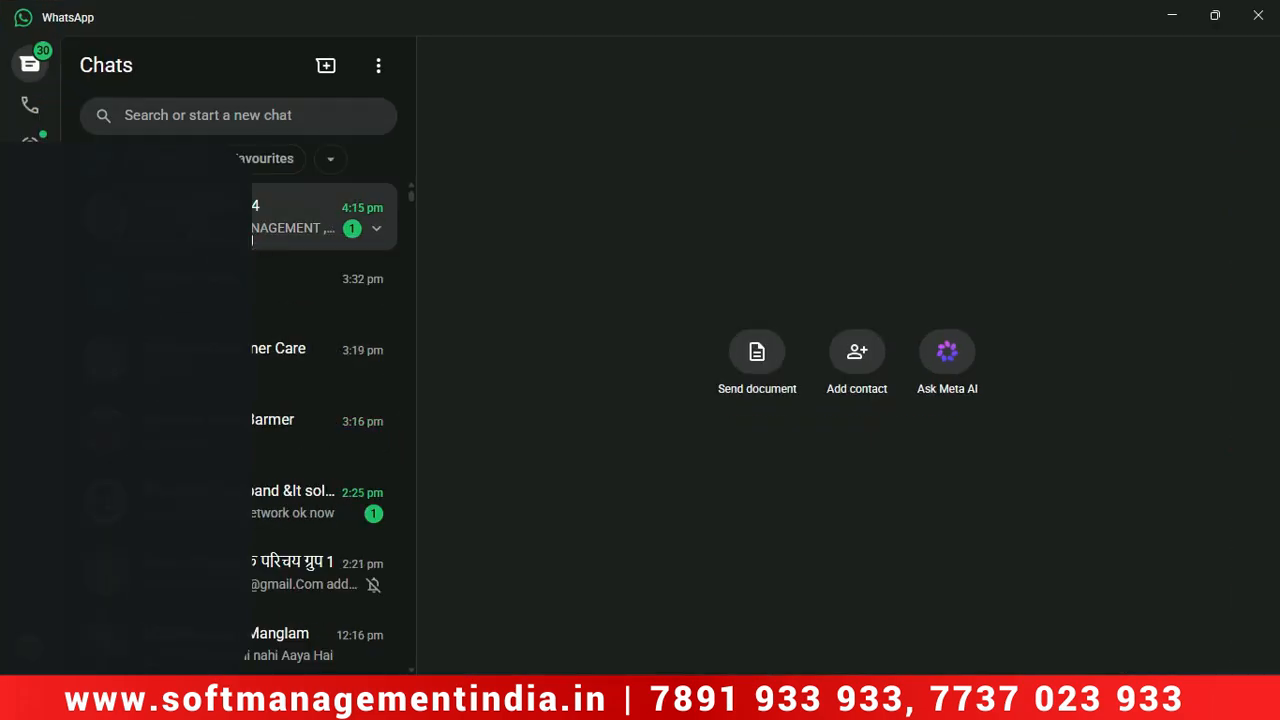
Check the received Bill.pdf in the top WhatsApp chat, reply 'हाँ, सही है', and return to Aadhat.
click(258, 232)
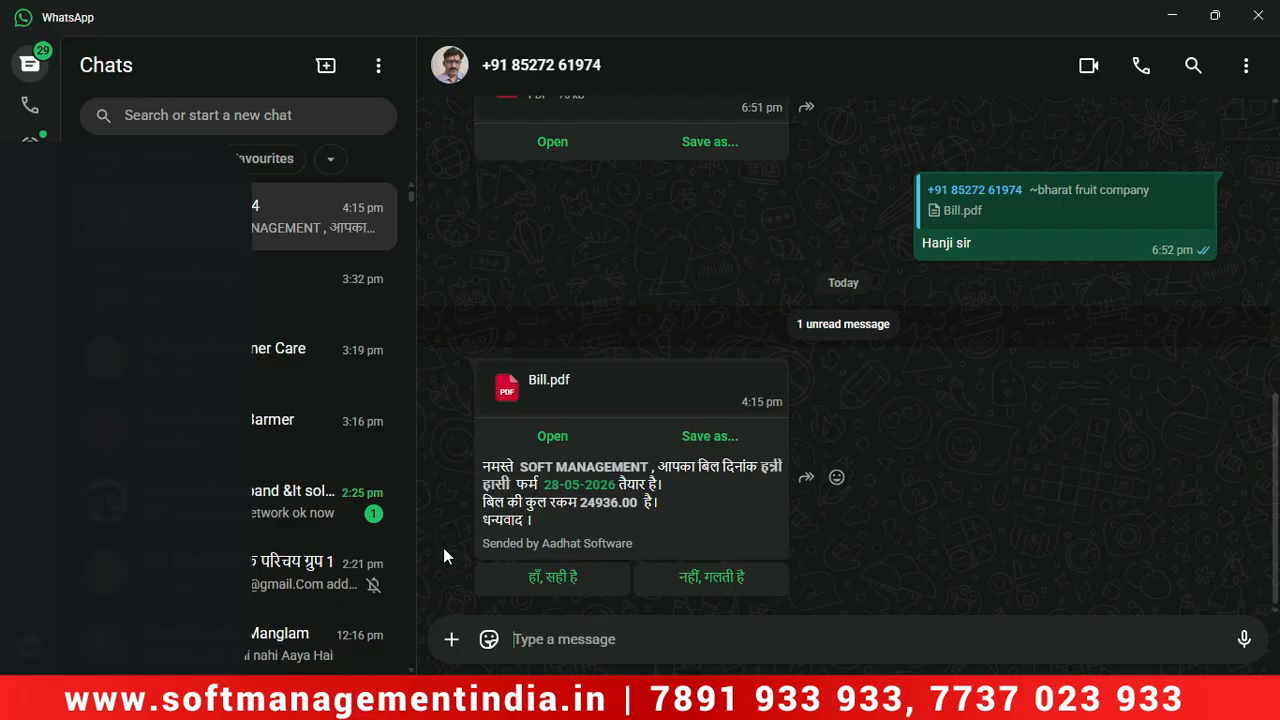
click(1174, 16)
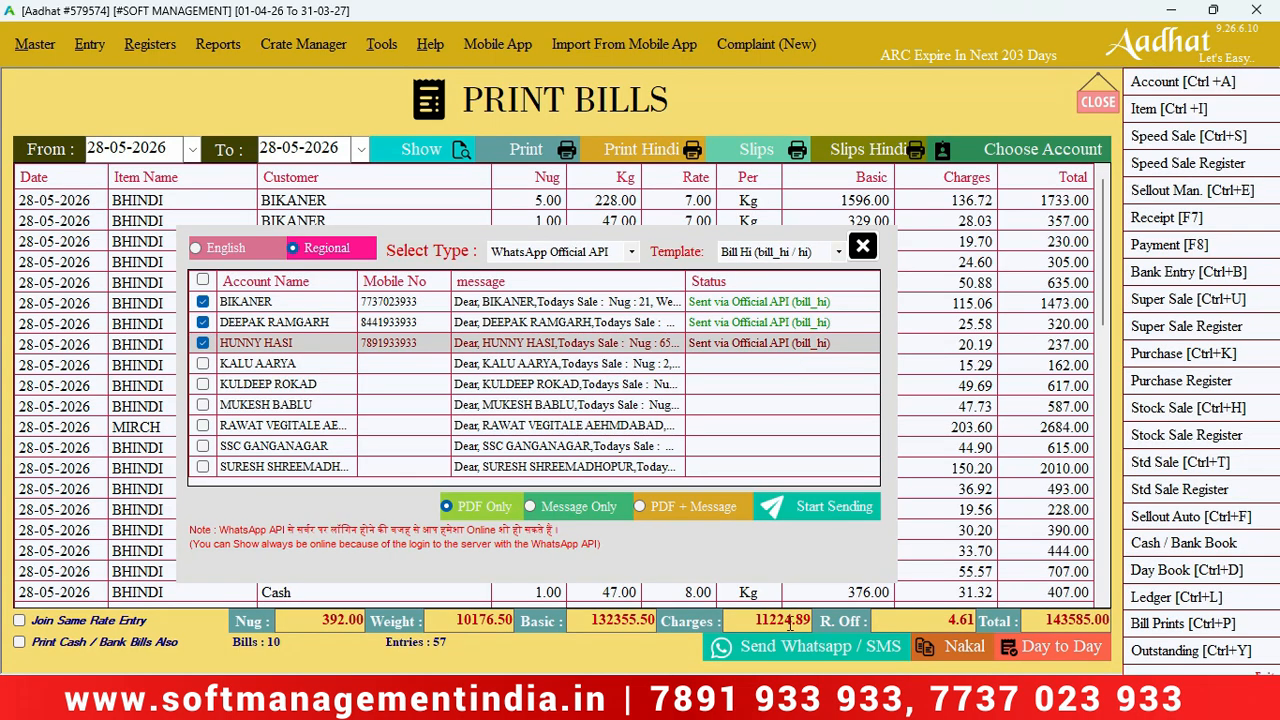
click(738, 698)
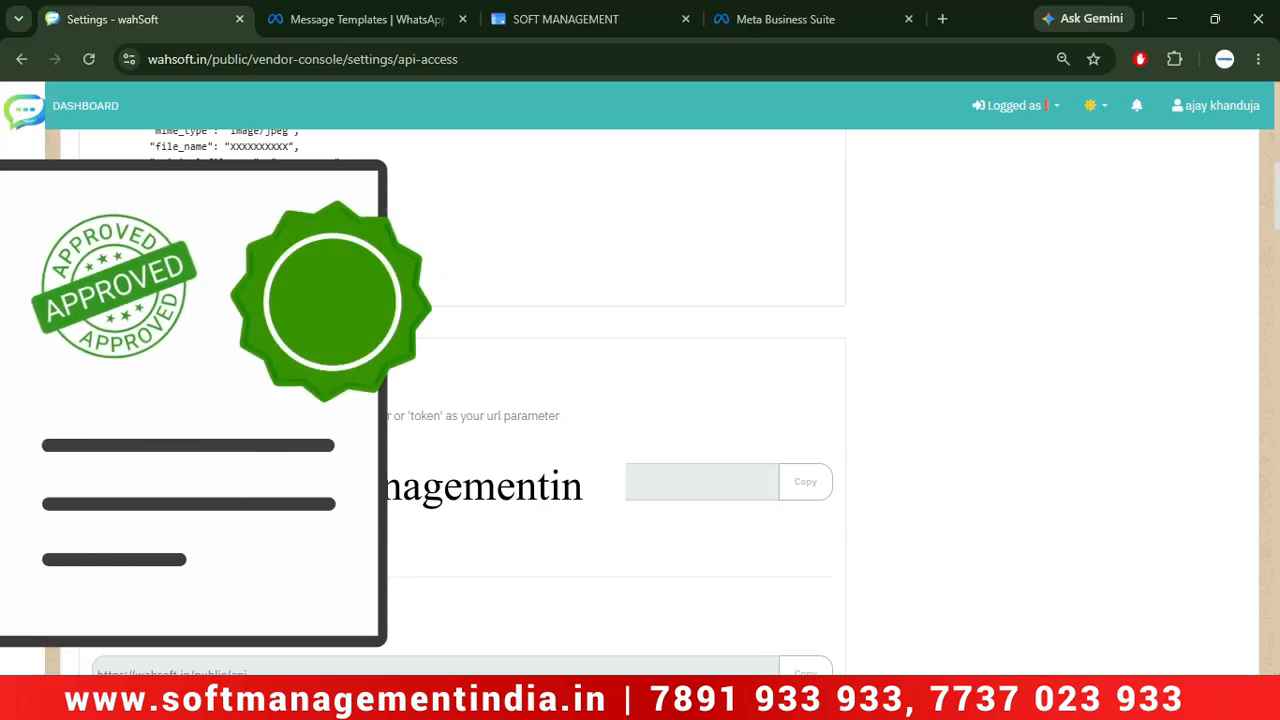
mouse_move(777, 698)
click(745, 563)
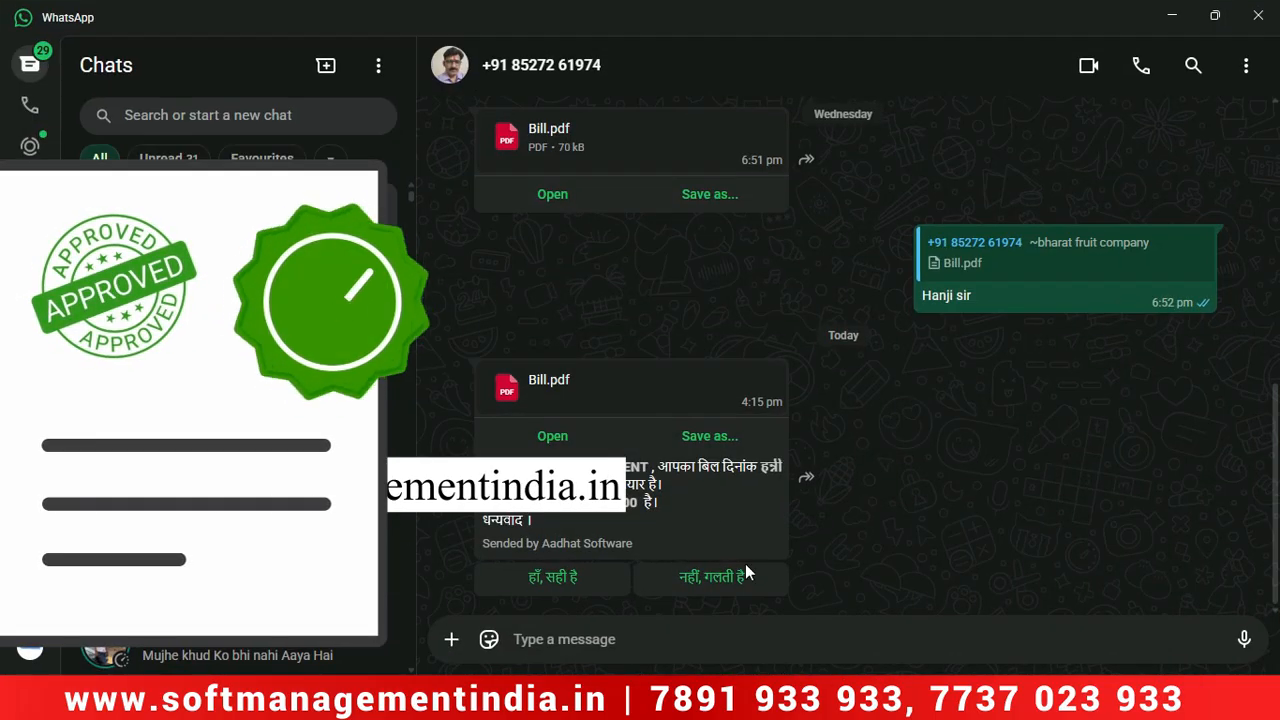
click(537, 579)
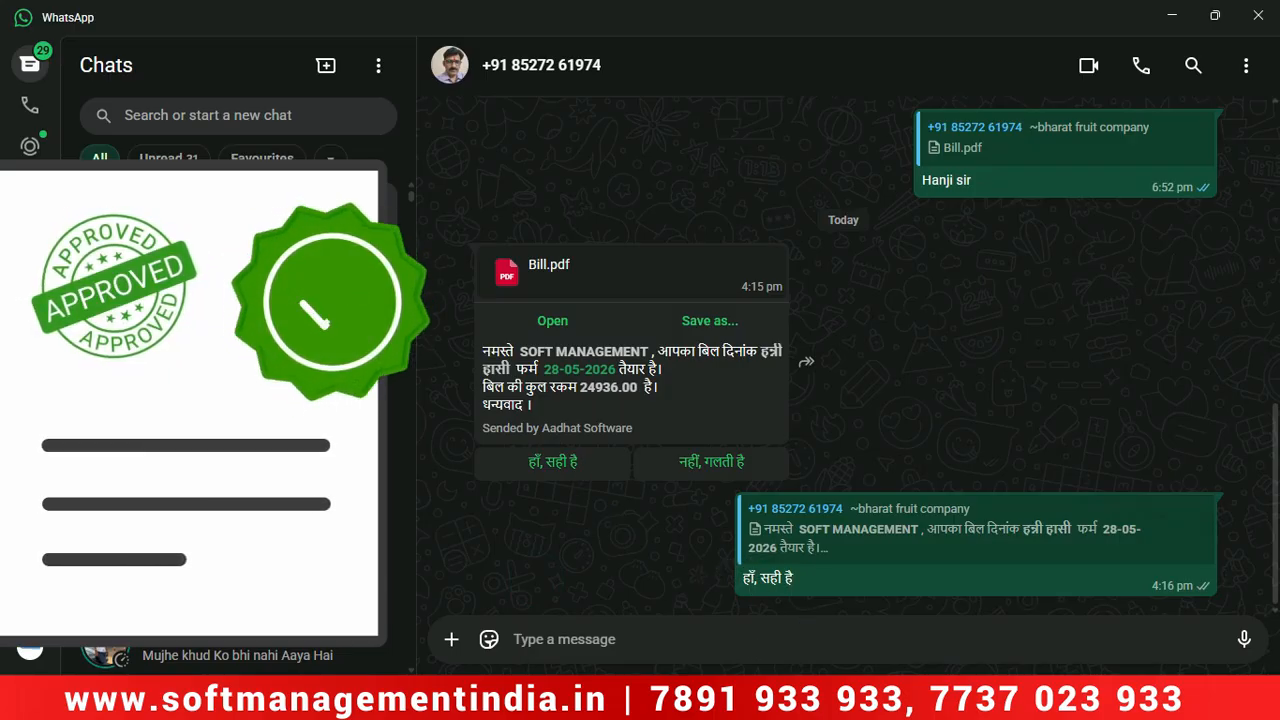
click(694, 706)
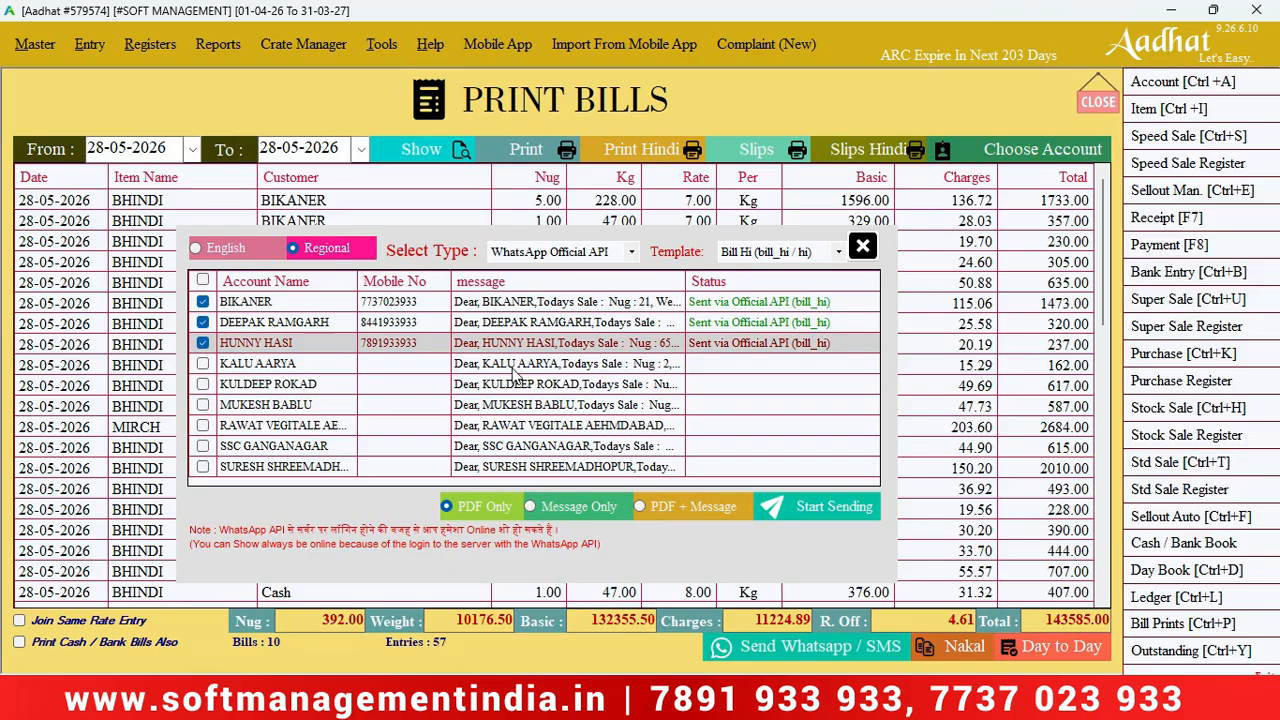
click(202, 279)
click(202, 279)
click(202, 343)
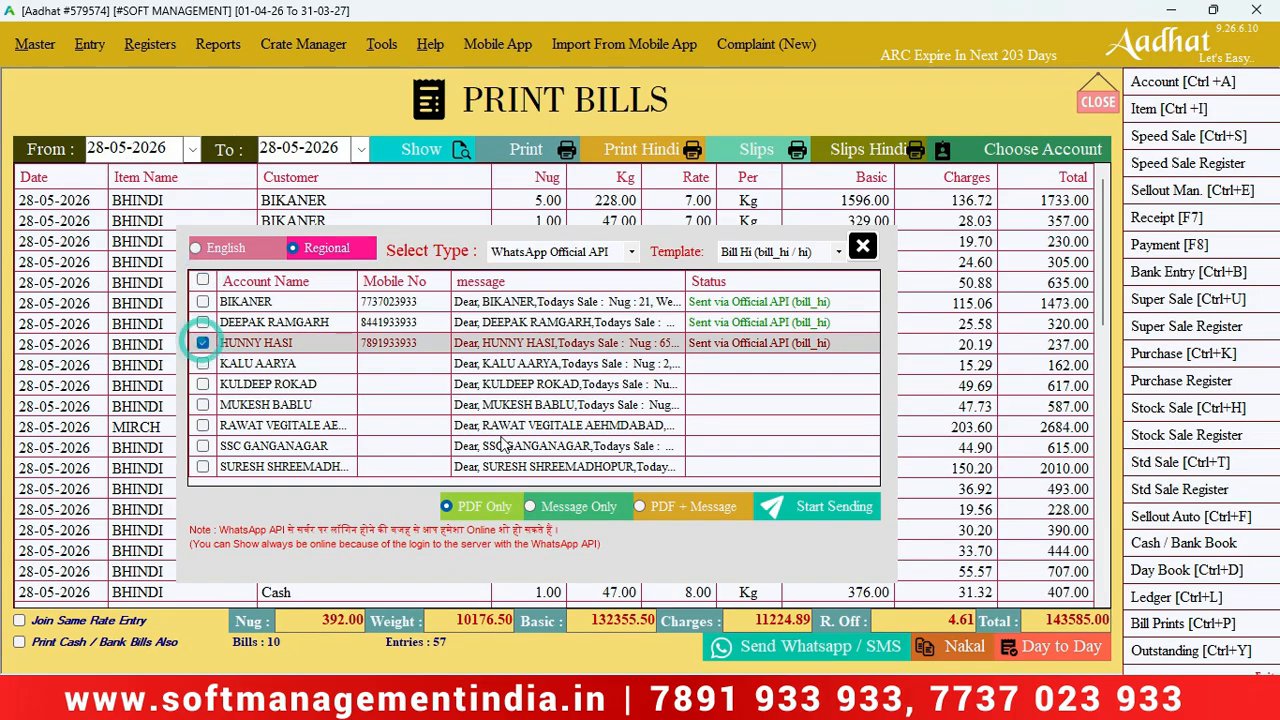
click(793, 508)
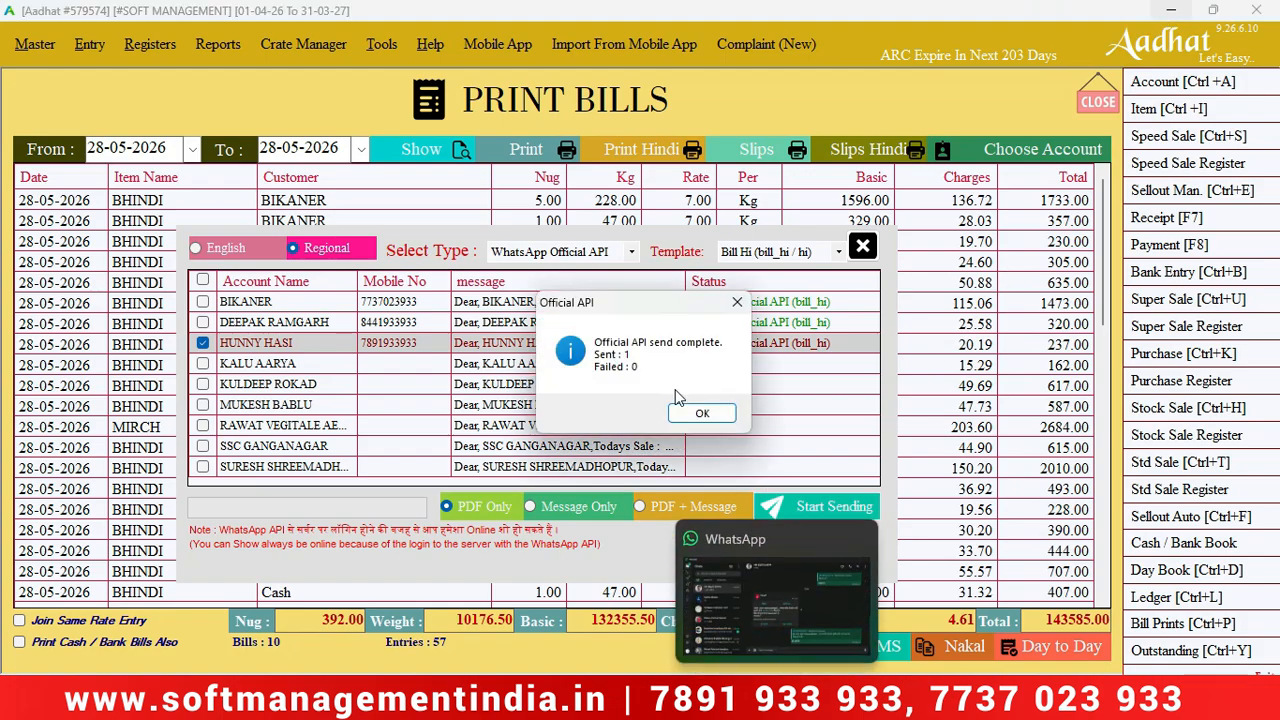
click(704, 415)
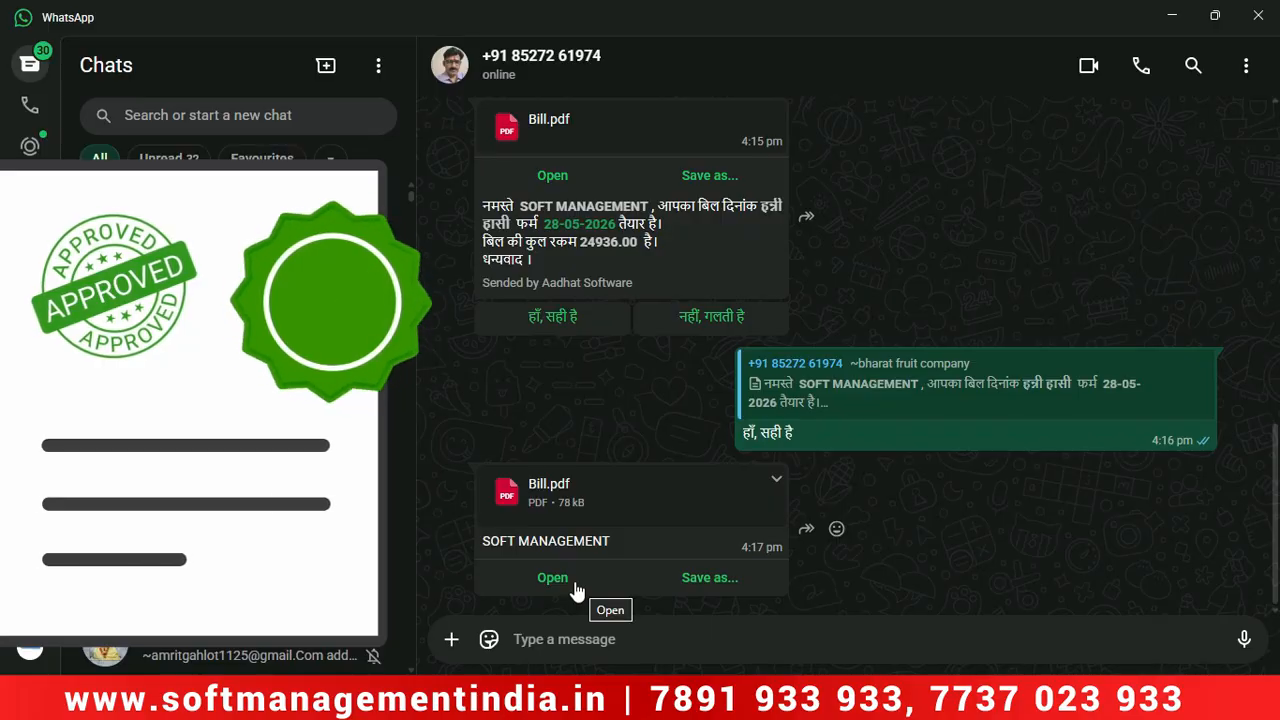
click(576, 591)
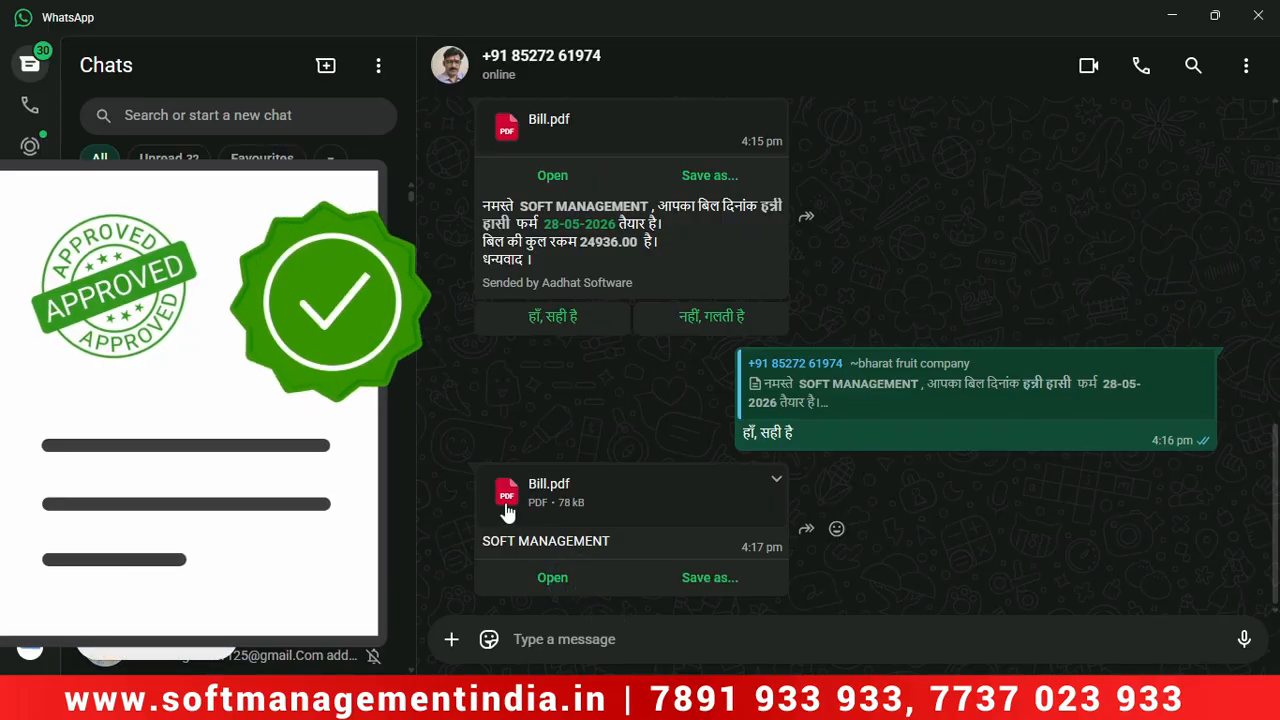
click(580, 595)
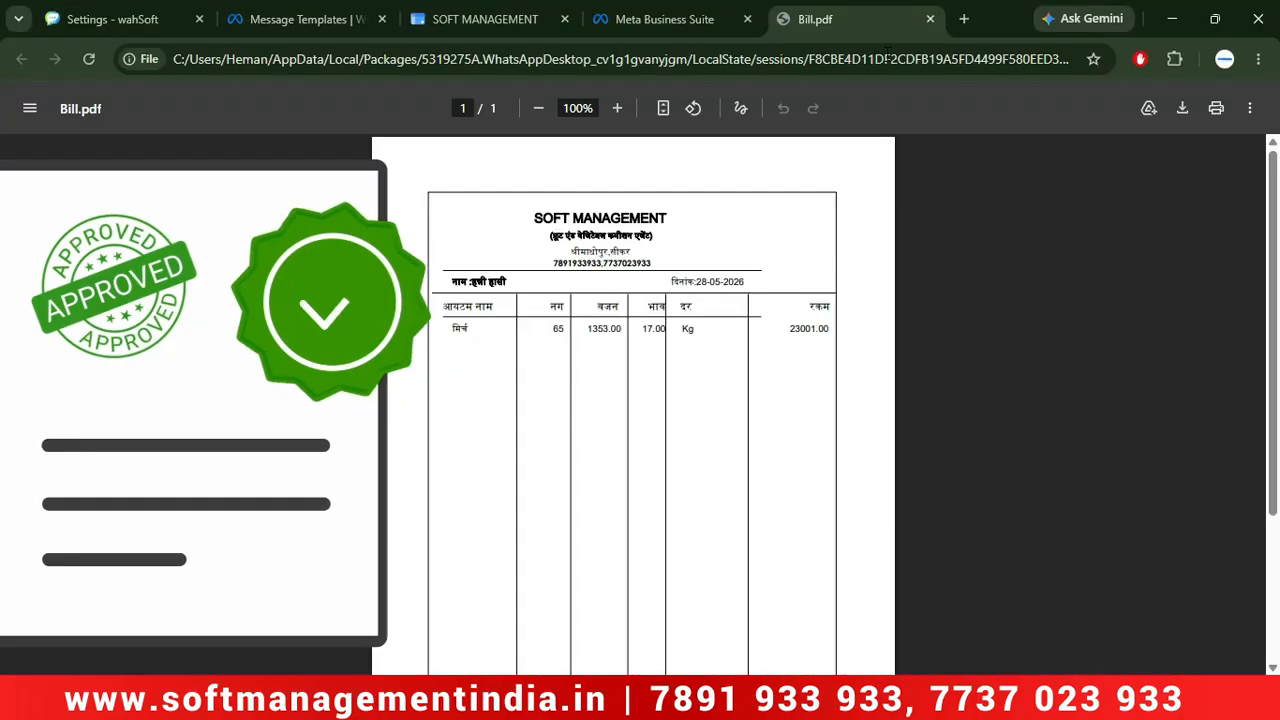
click(929, 19)
click(1173, 14)
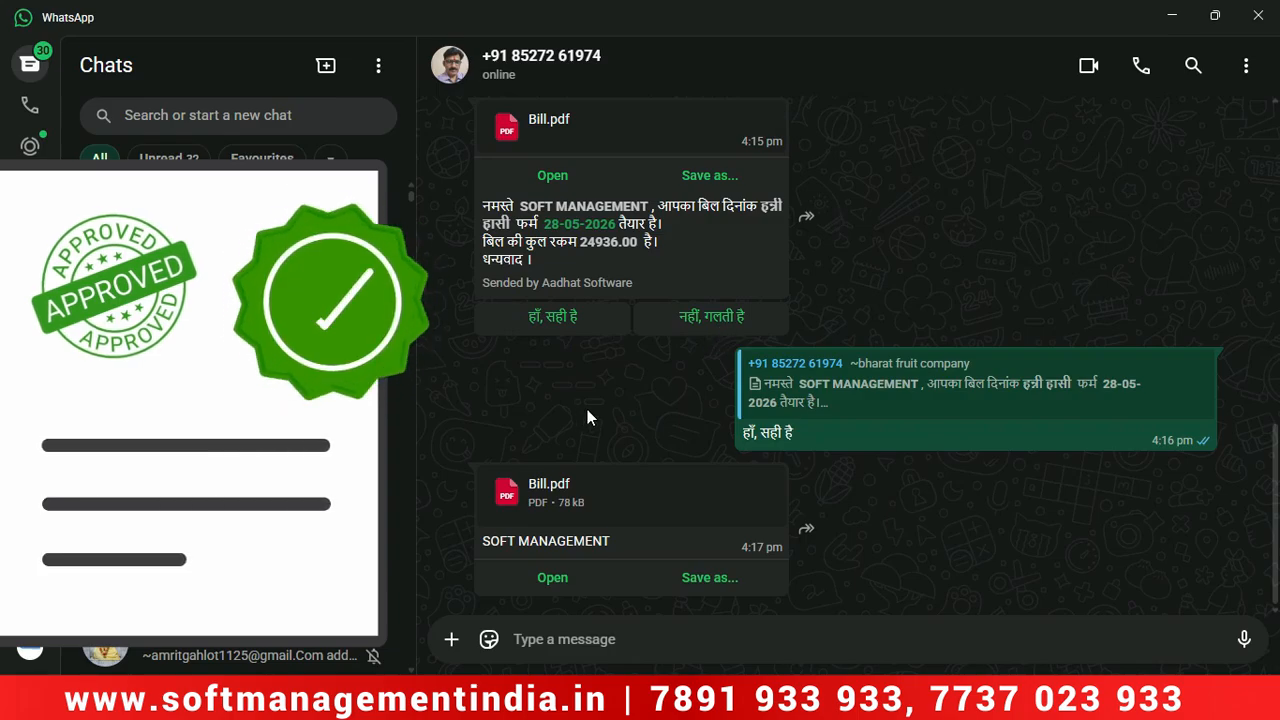
Minimize WhatsApp, close the bill-sending window, and exit Print Bills to the home dashboard.
click(1172, 15)
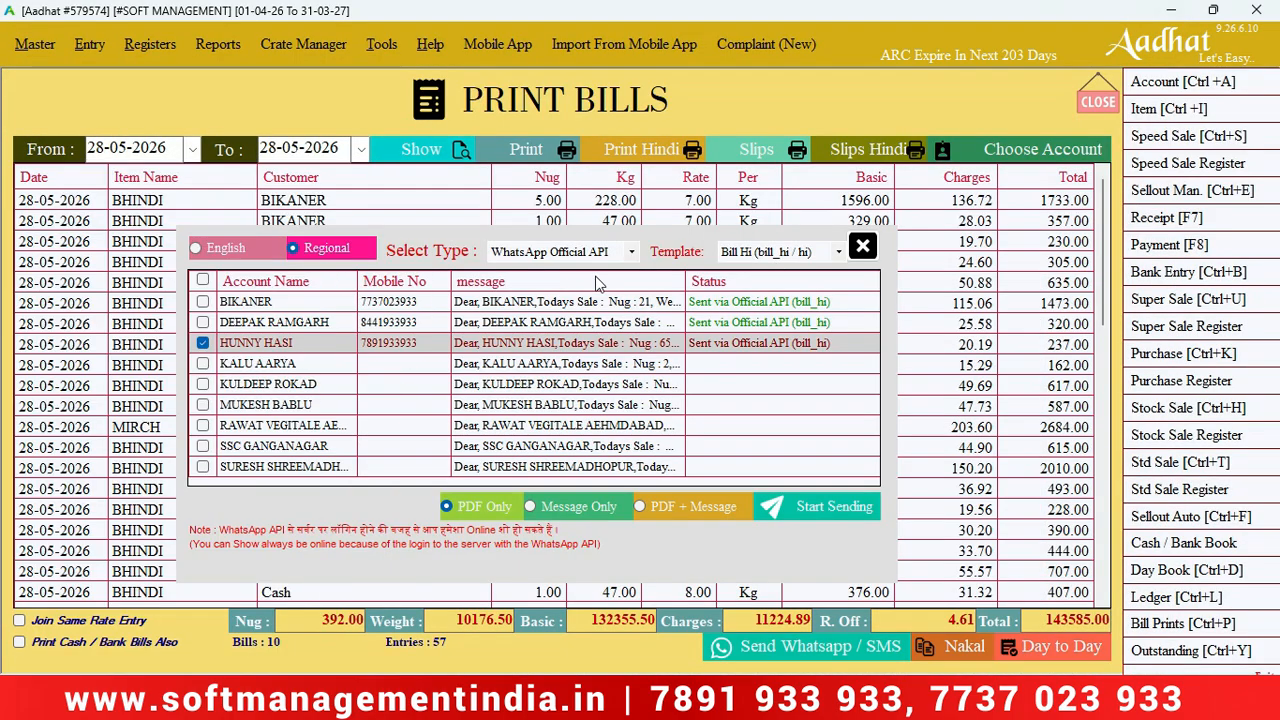
click(860, 246)
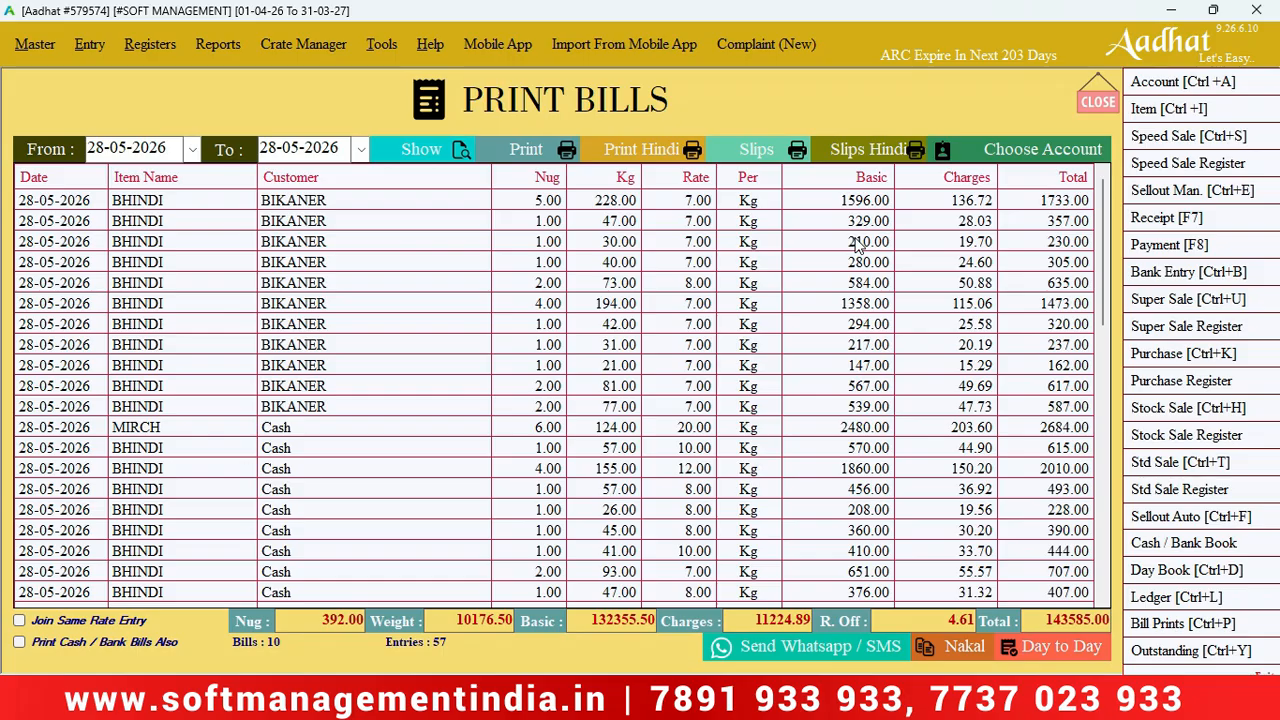
key(Escape)
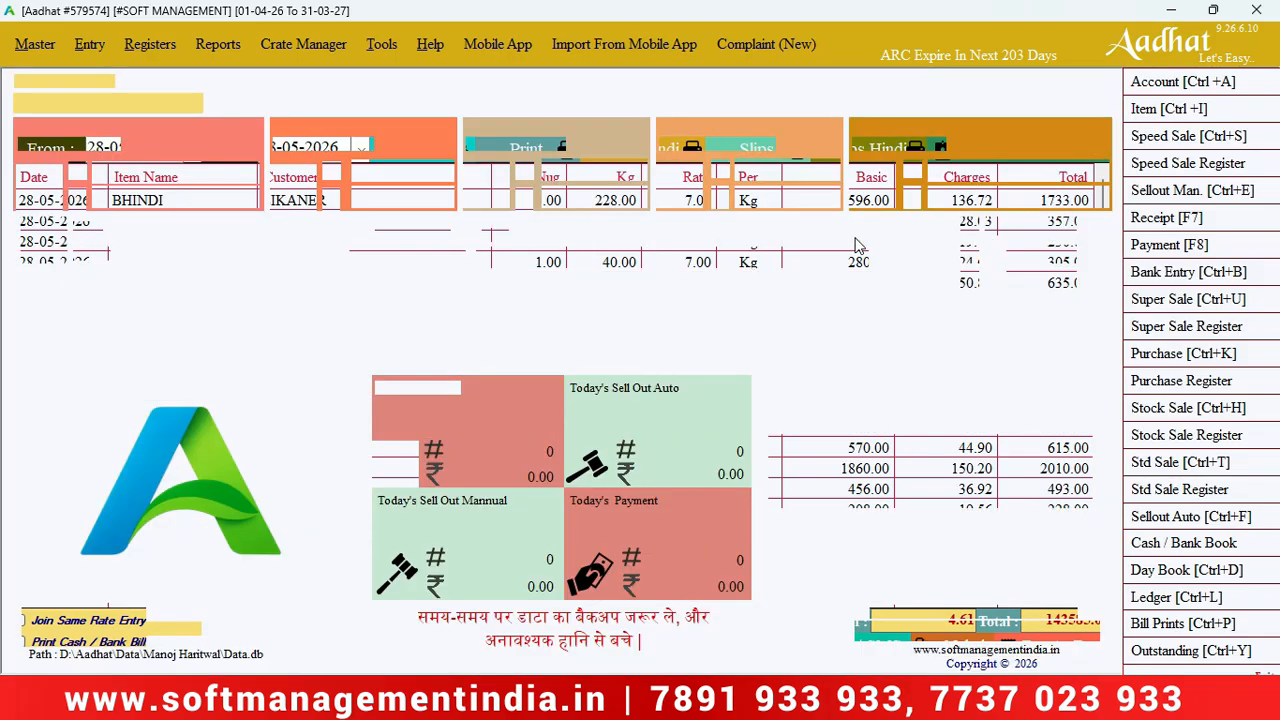